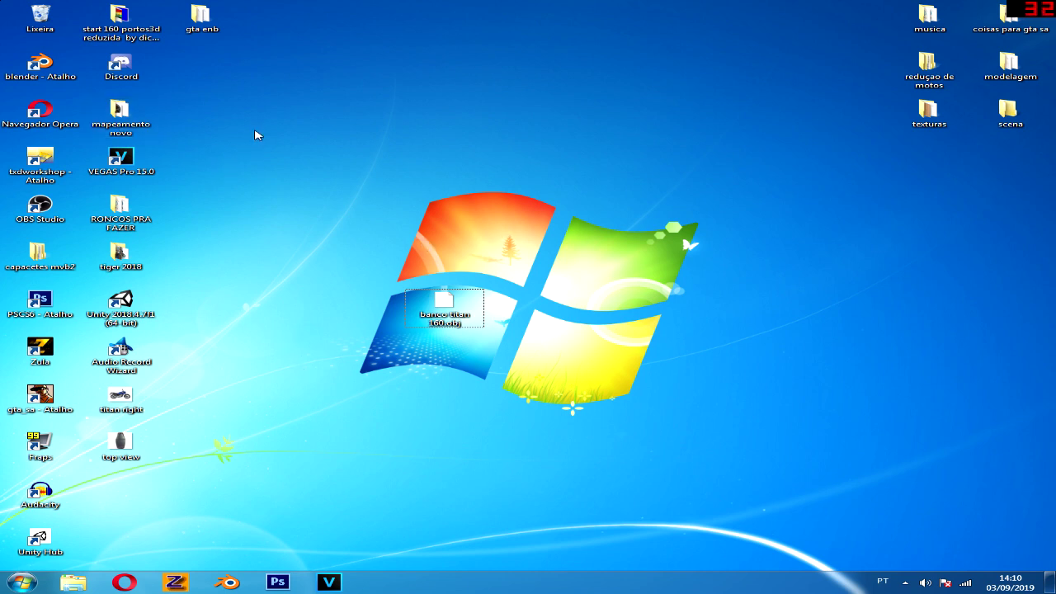
Step: Open the 'start 160 portos3d reduzida by dichavaplays' project folder and launch ZModeler 2
double_click(131, 24)
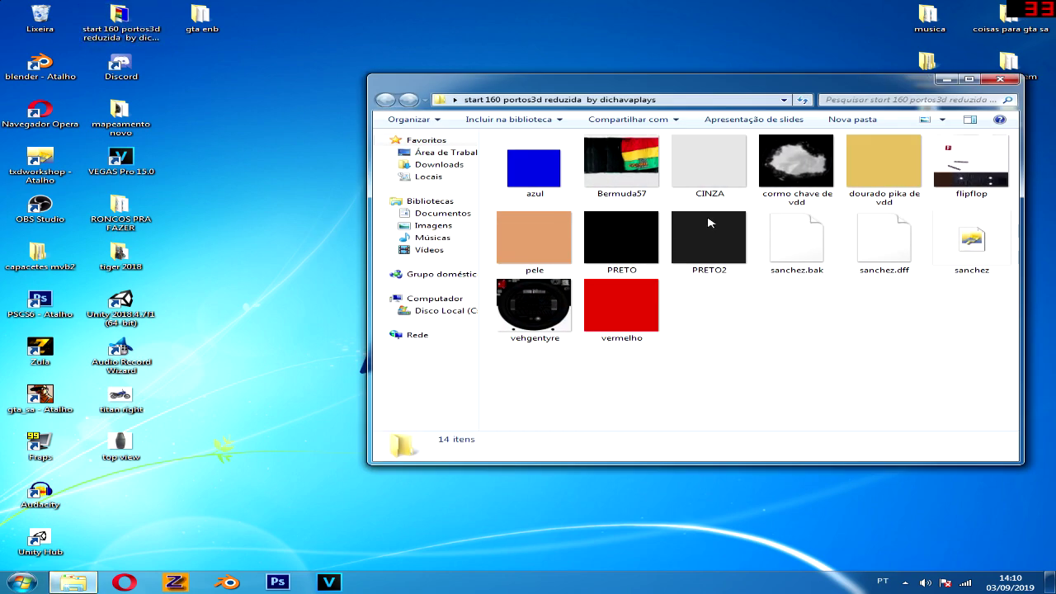
left_click(177, 581)
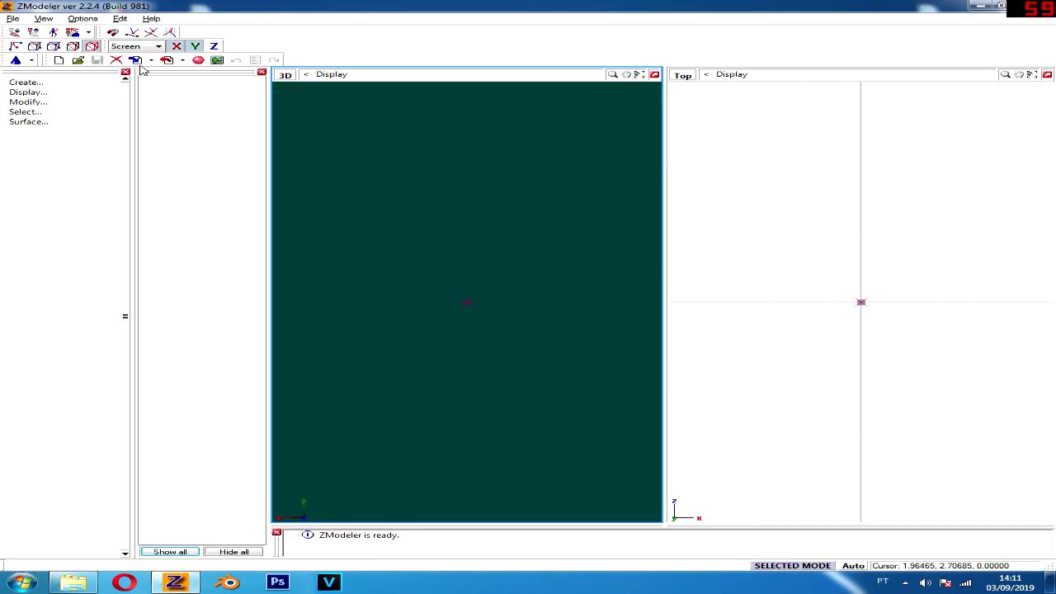
Step: Import sanchez.dff from the bike project folder
left_click(134, 59)
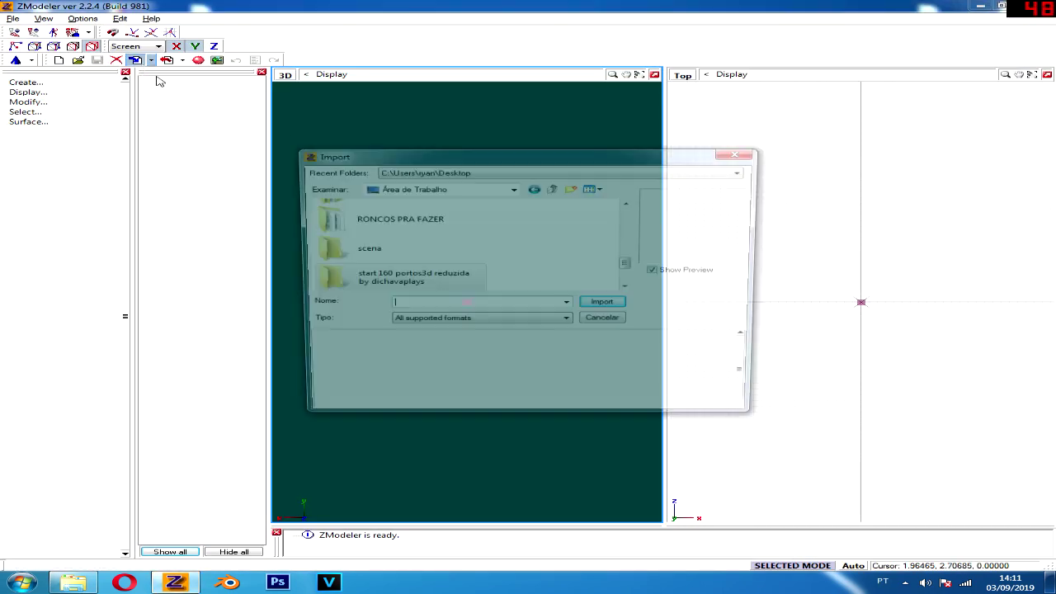
double_click(365, 277)
double_click(372, 245)
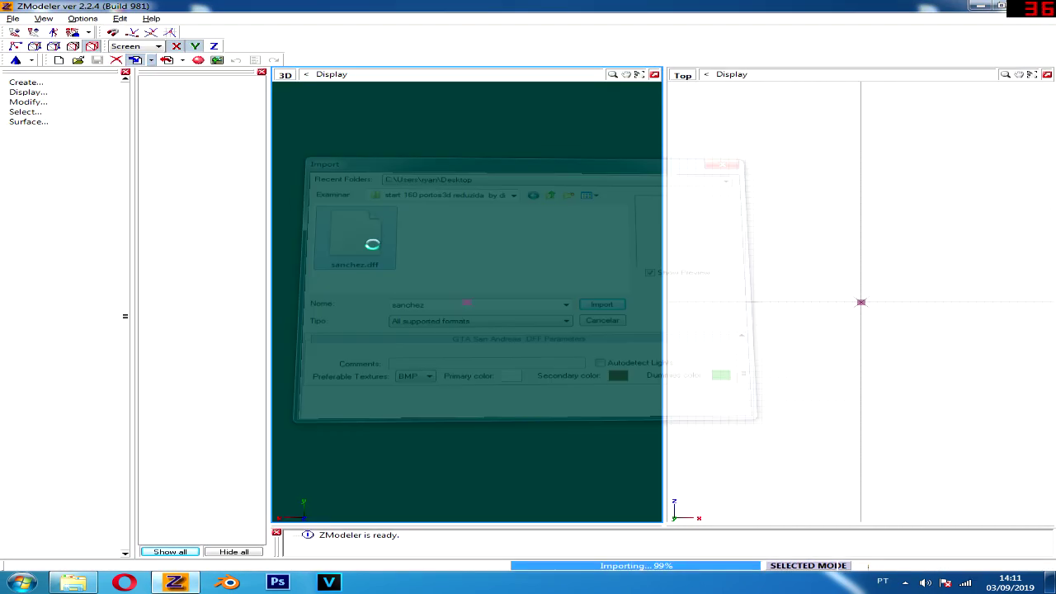
middle_click_drag(374, 245, 413, 257)
scroll(418, 259, "up", 5)
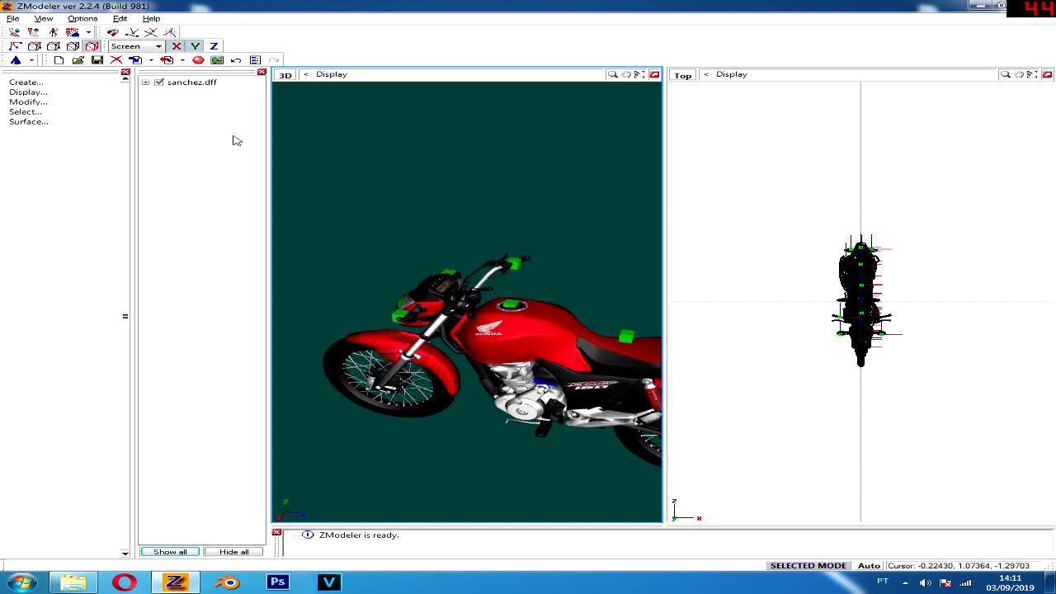
Step: Switch the right-hand viewport to a Left view and zoom in on the bike
left_click(855, 306)
scroll(855, 306, "up", 2)
left_click(687, 76)
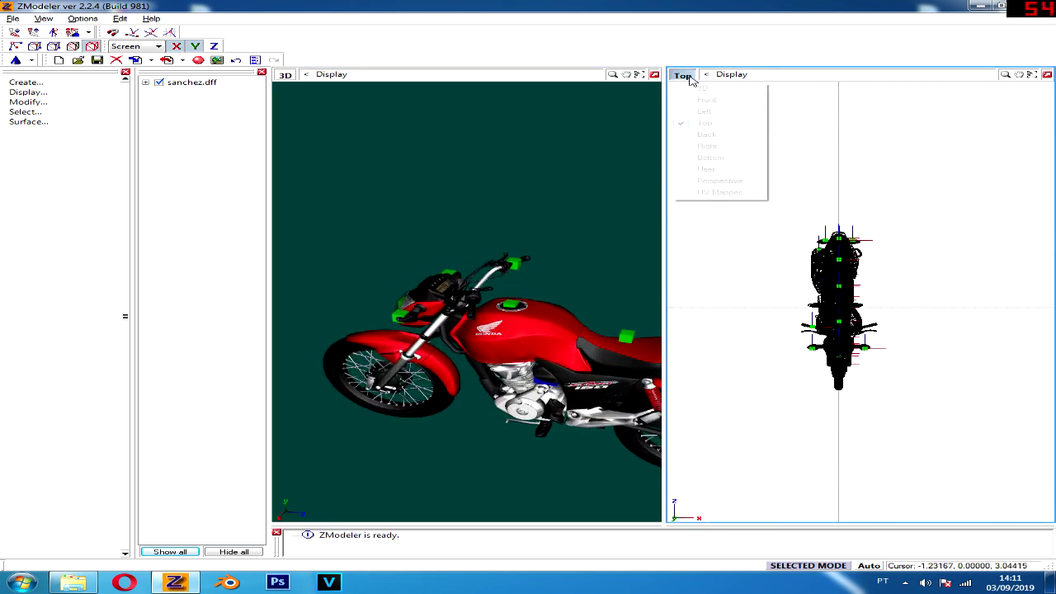
left_click(704, 111)
scroll(887, 263, "up", 2)
scroll(887, 262, "up", 2)
scroll(887, 262, "up", 1)
scroll(887, 262, "up", 1)
left_click(534, 273)
middle_click_drag(535, 273, 403, 234)
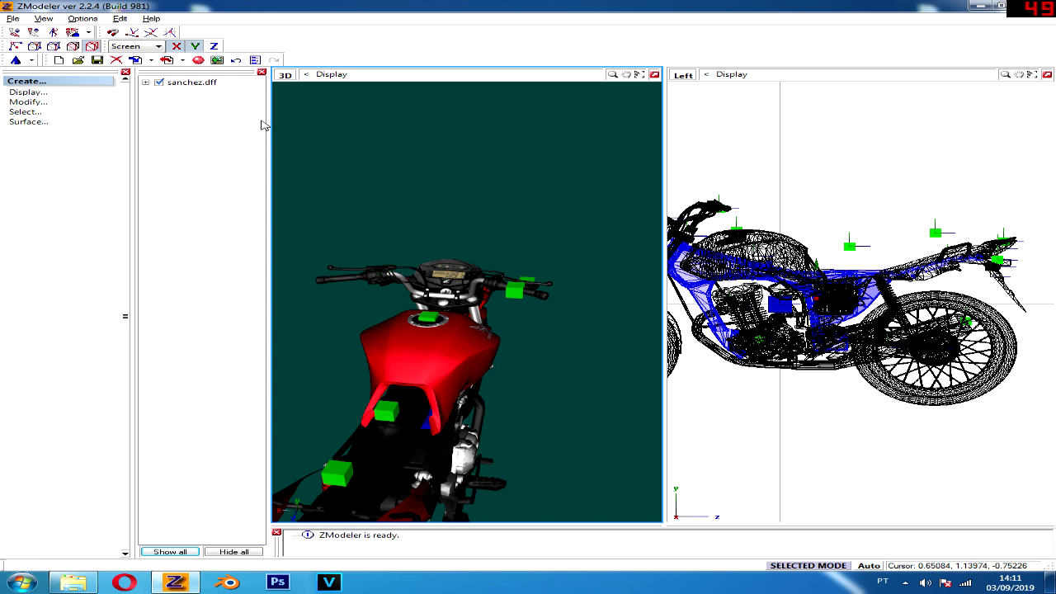
Step: Expand the sanchez.dff root node and rename it START.OBJ
left_click(157, 85)
double_click(191, 84)
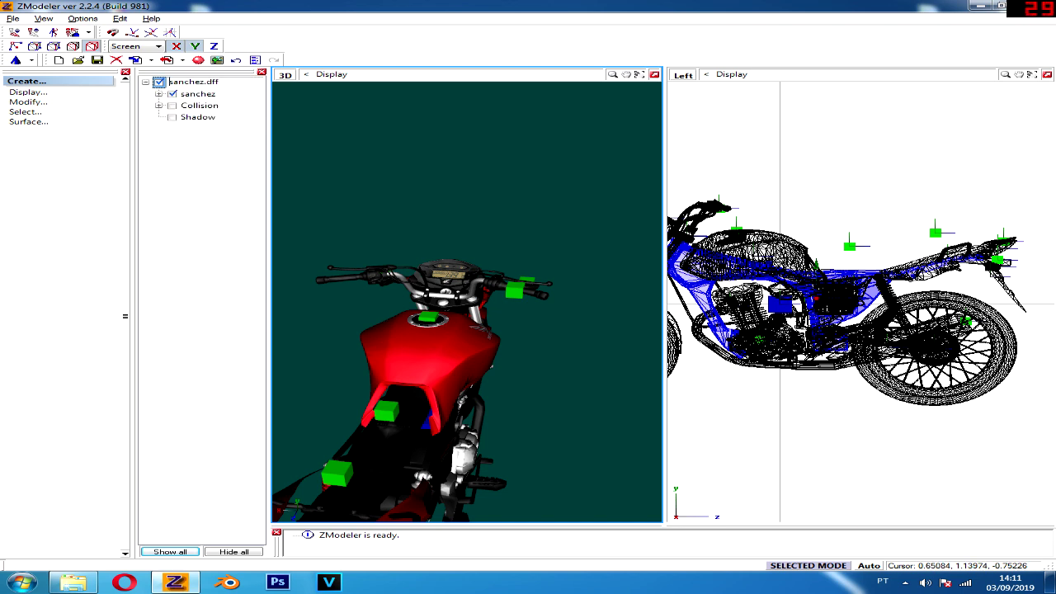
key("BackSpace")
type("START.OBJ")
key("Return")
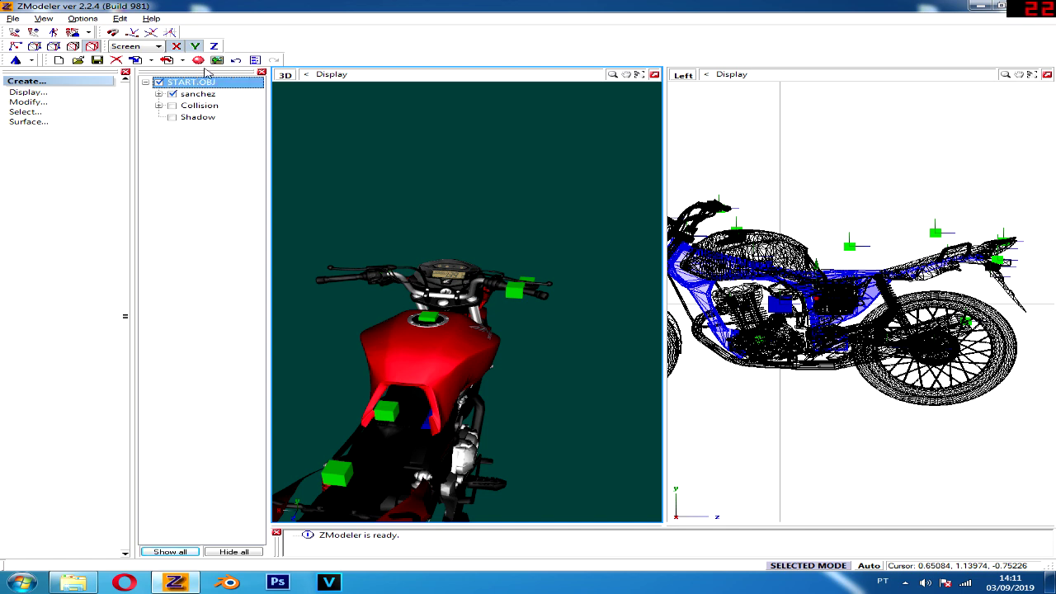
left_click(167, 61)
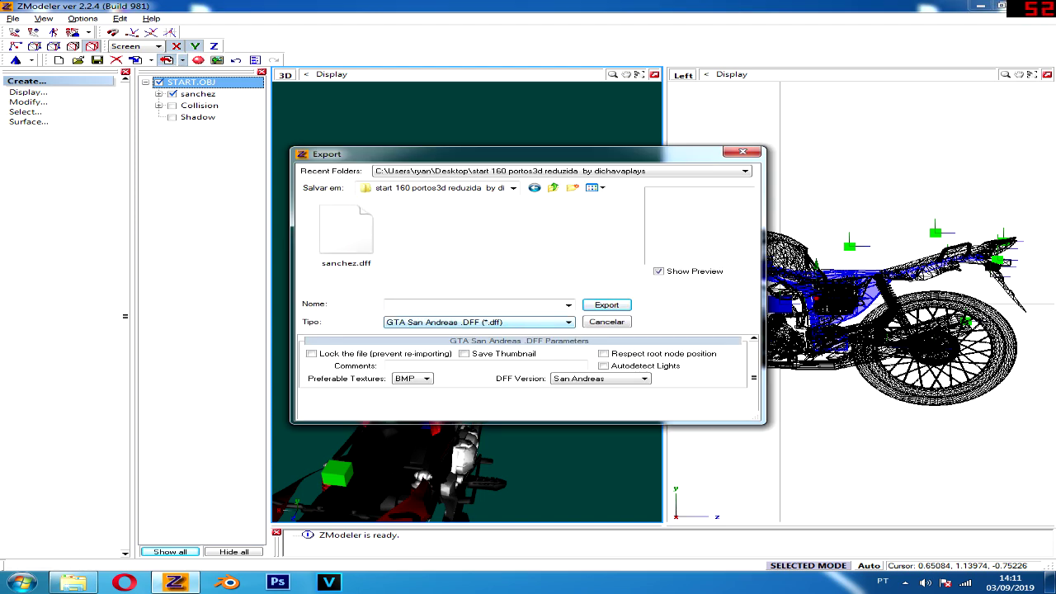
Step: Export the scene to Área de Trabalho as Wavefront .OBJ file START
left_click(487, 192)
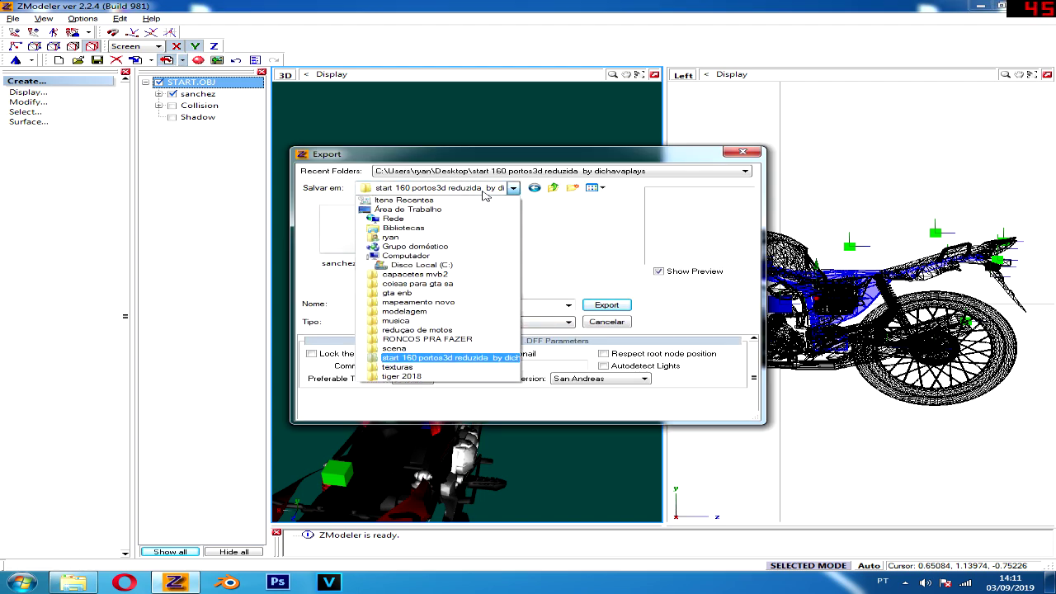
left_click(462, 213)
left_click(503, 322)
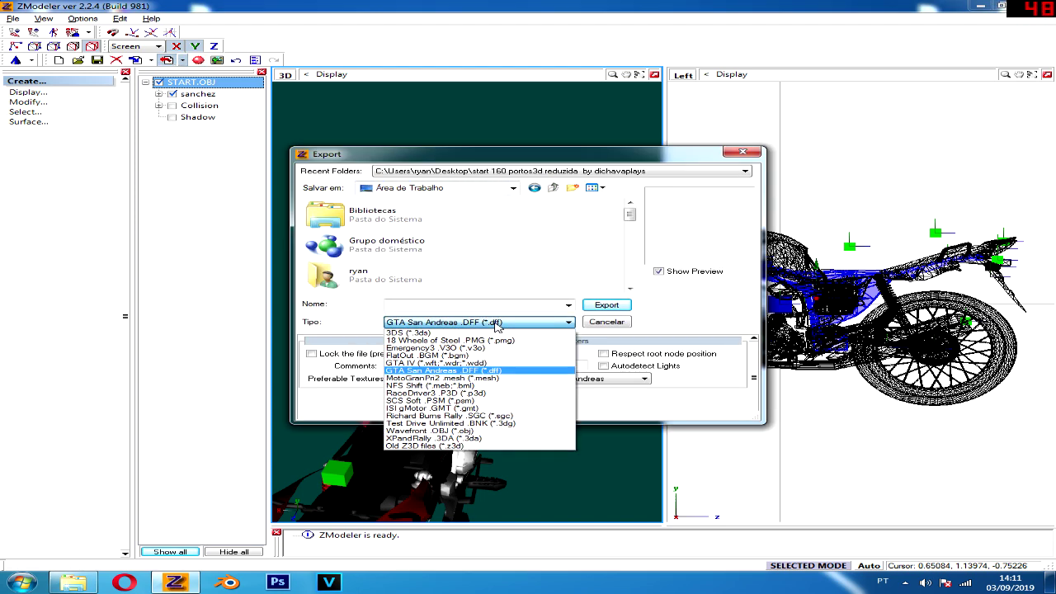
left_click(482, 432)
type("START")
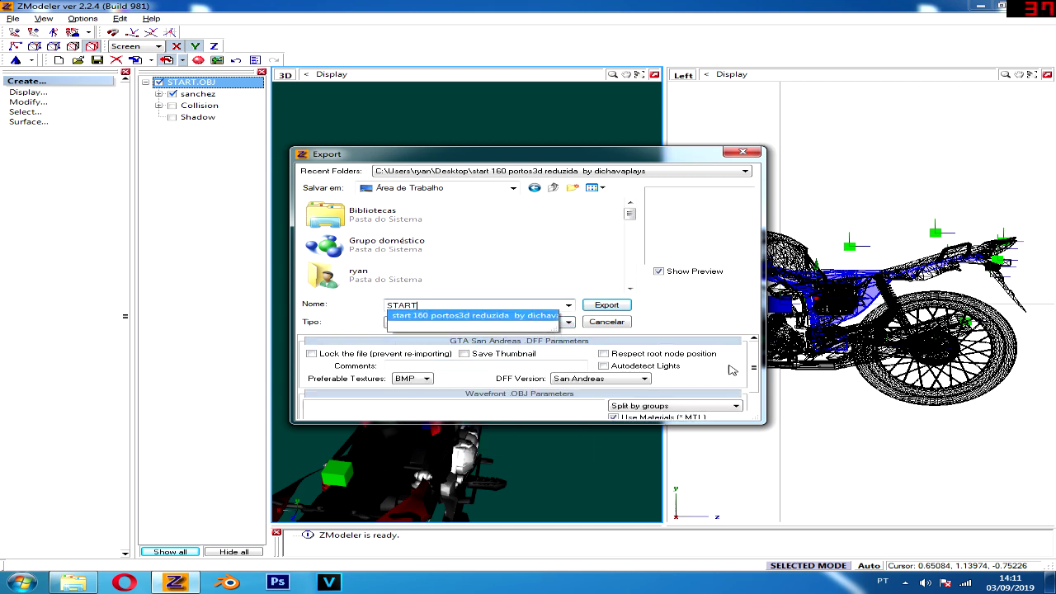
left_click_drag(753, 367, 753, 388)
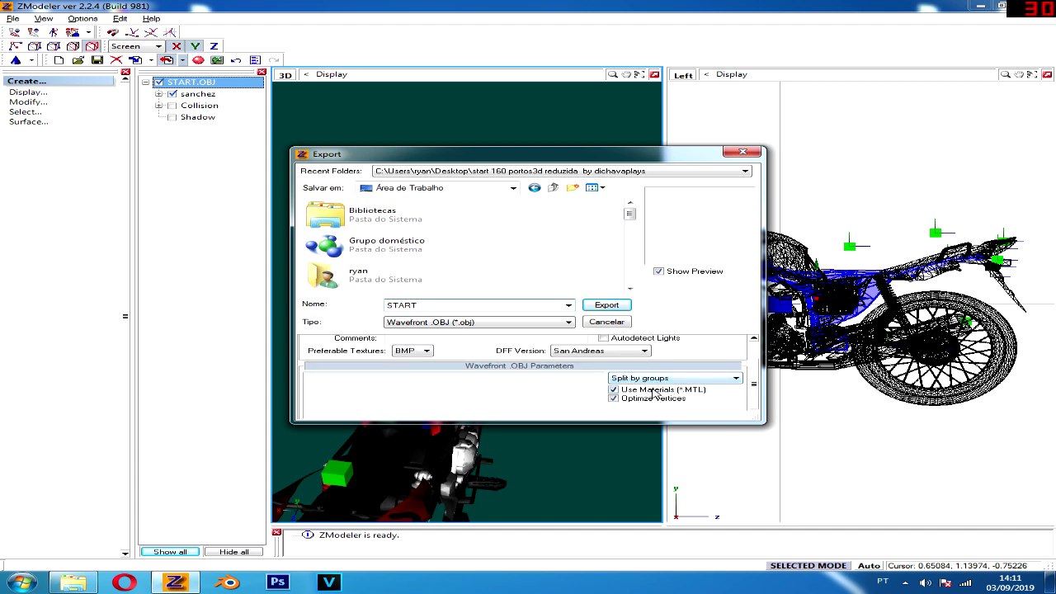
left_click(608, 305)
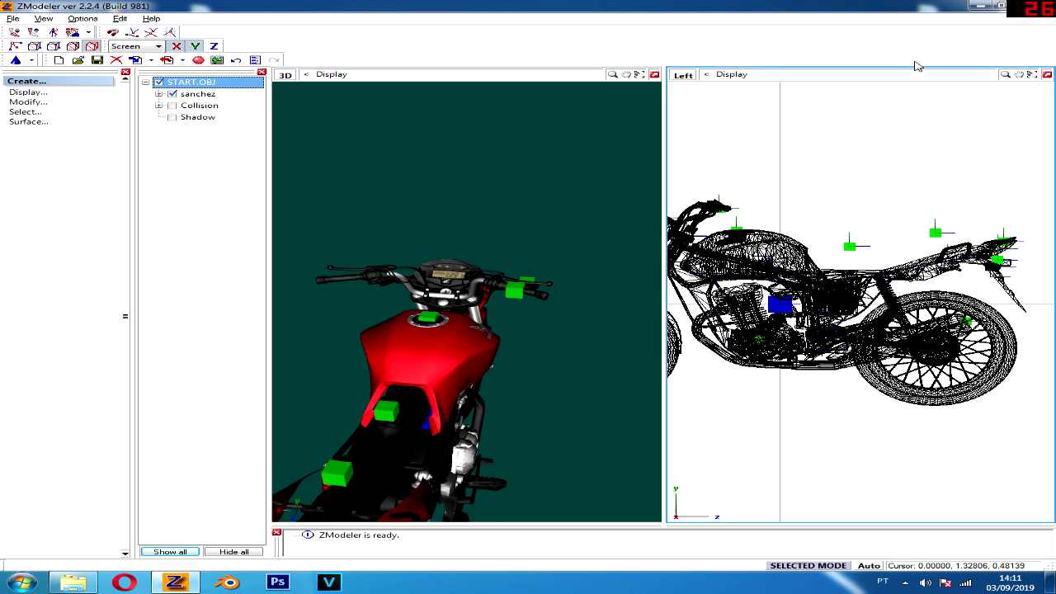
Step: Close ZModeler without saving and start Blender past its splash screen
left_click(1040, 6)
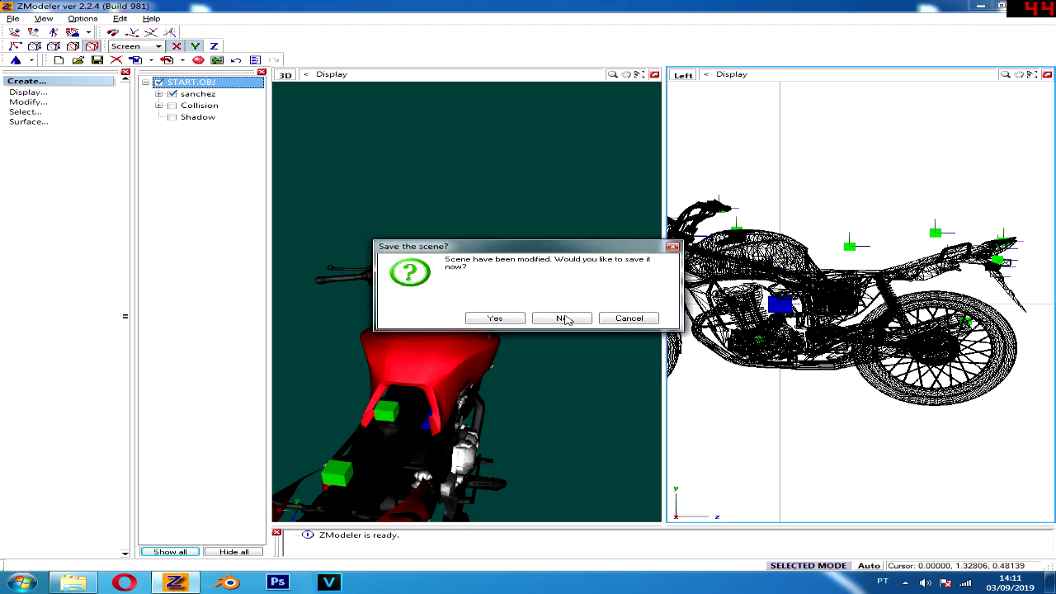
left_click(565, 318)
left_click(226, 584)
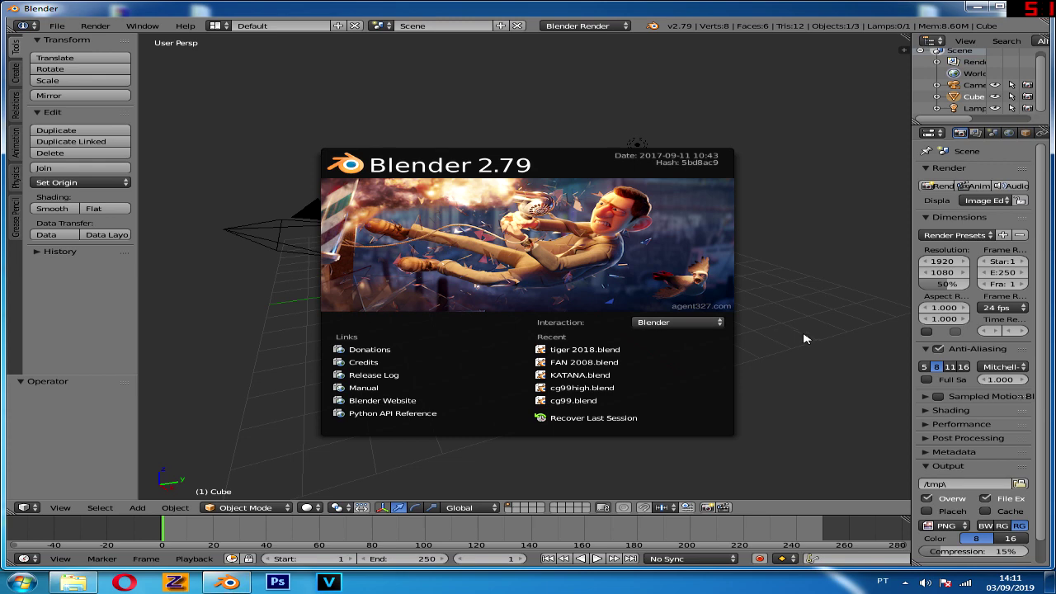
left_click(813, 338)
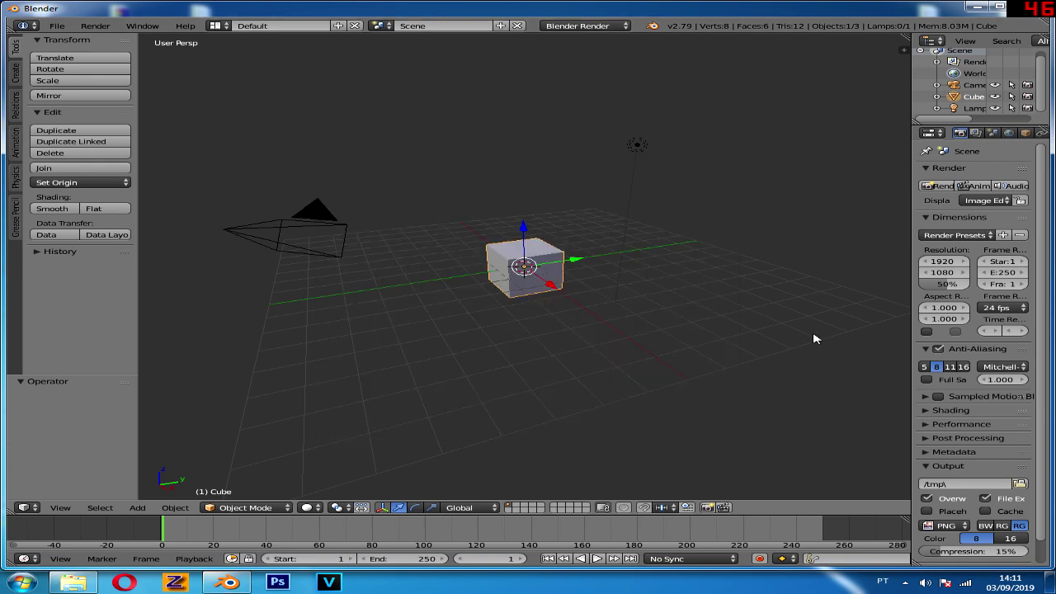
Step: Delete Blender's default cube
key("x")
left_click(686, 330)
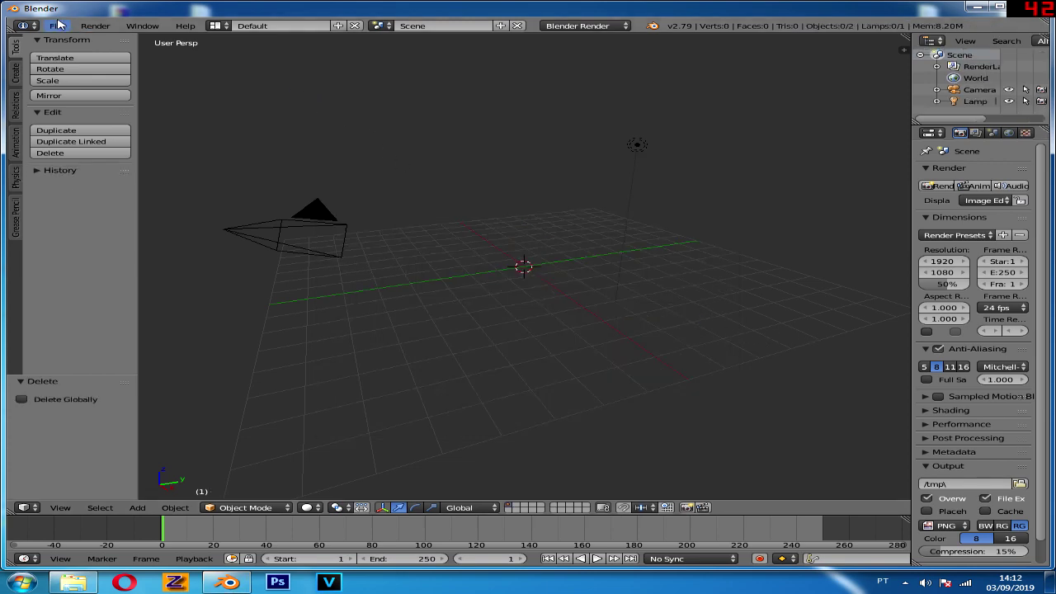
left_click(57, 26)
Step: Import START.obj from the desktop as a Wavefront OBJ
left_click(324, 315)
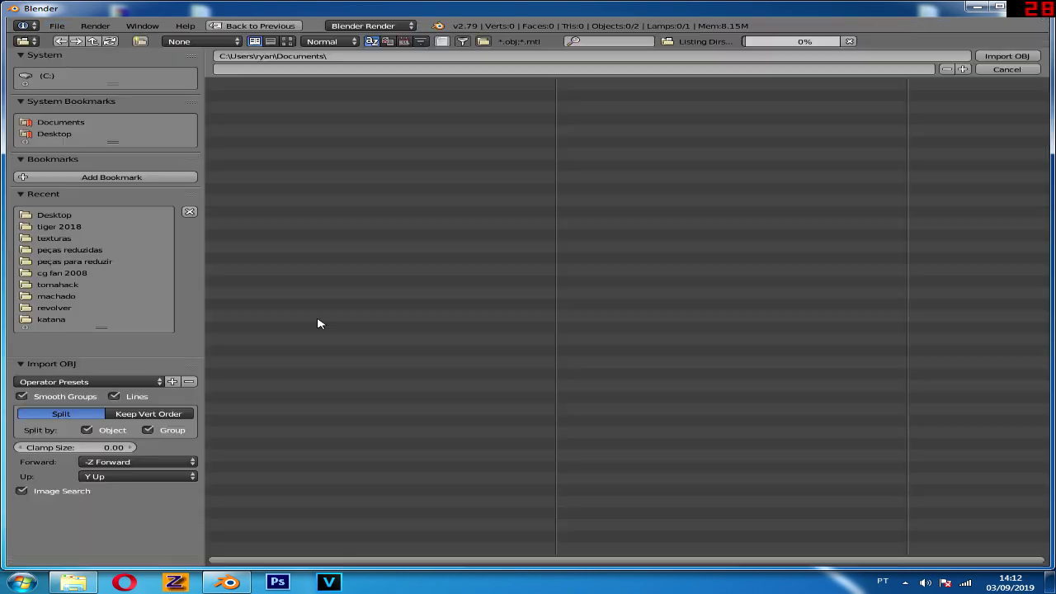
left_click(78, 226)
left_click(290, 258)
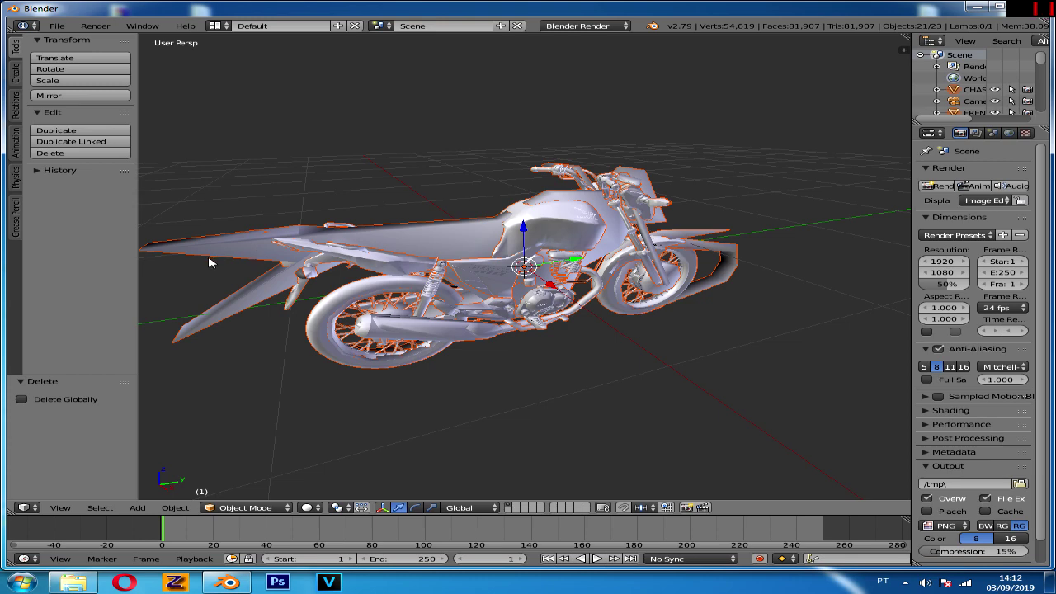
mouse_move(301, 258)
middle_mouse_down()
mouse_move(495, 262)
mouse_move(674, 248)
middle_mouse_up()
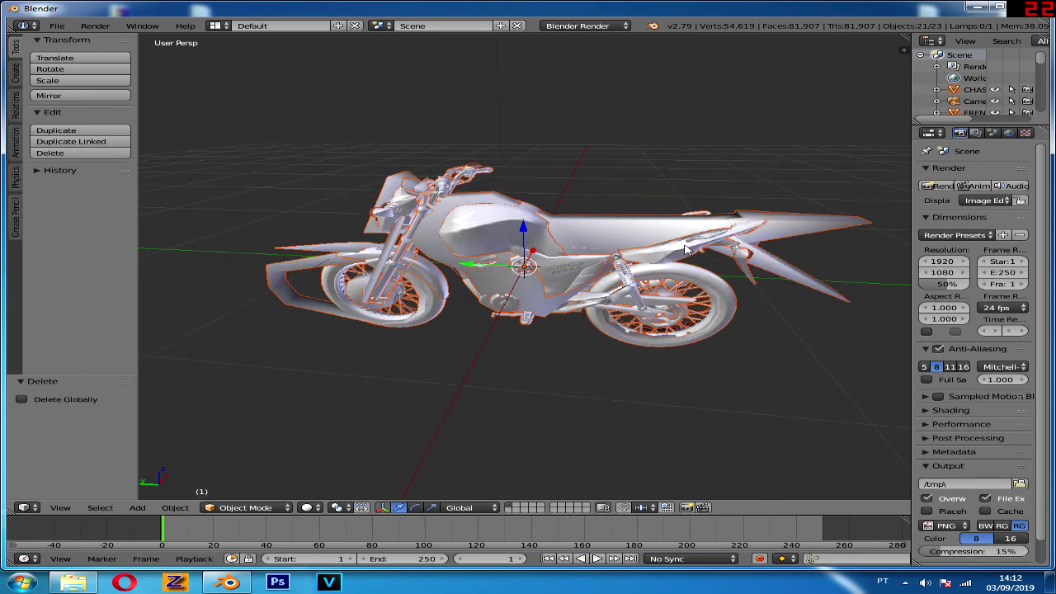
scroll(689, 250, "down", 1)
scroll(684, 248, "up", 2)
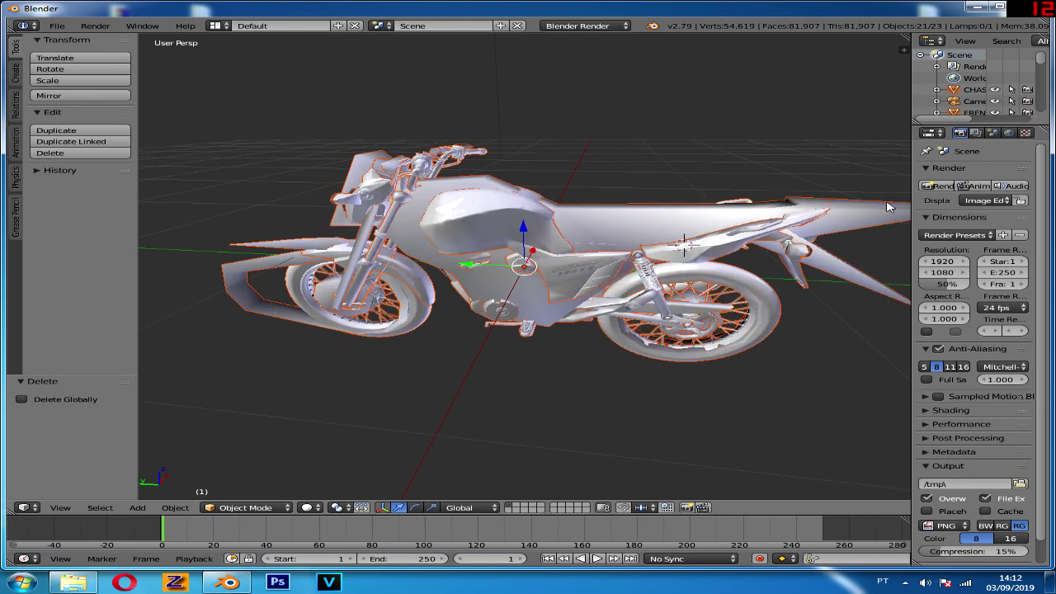
middle_click_drag(888, 207, 842, 220)
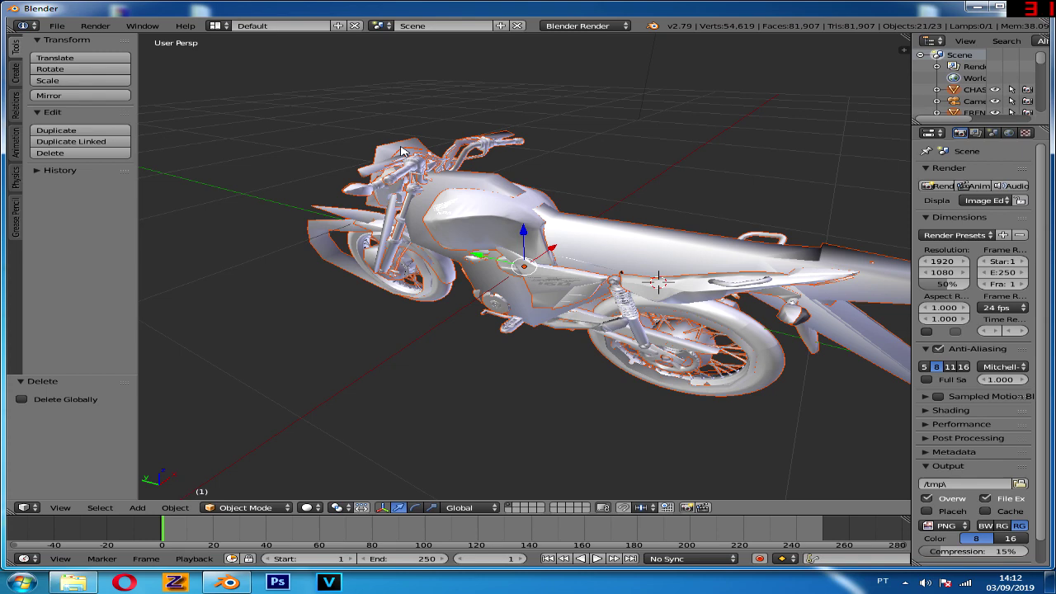
middle_click_drag(402, 151, 537, 124)
Step: Select the Shadow object and delete it, leaving 22 objects
key("a")
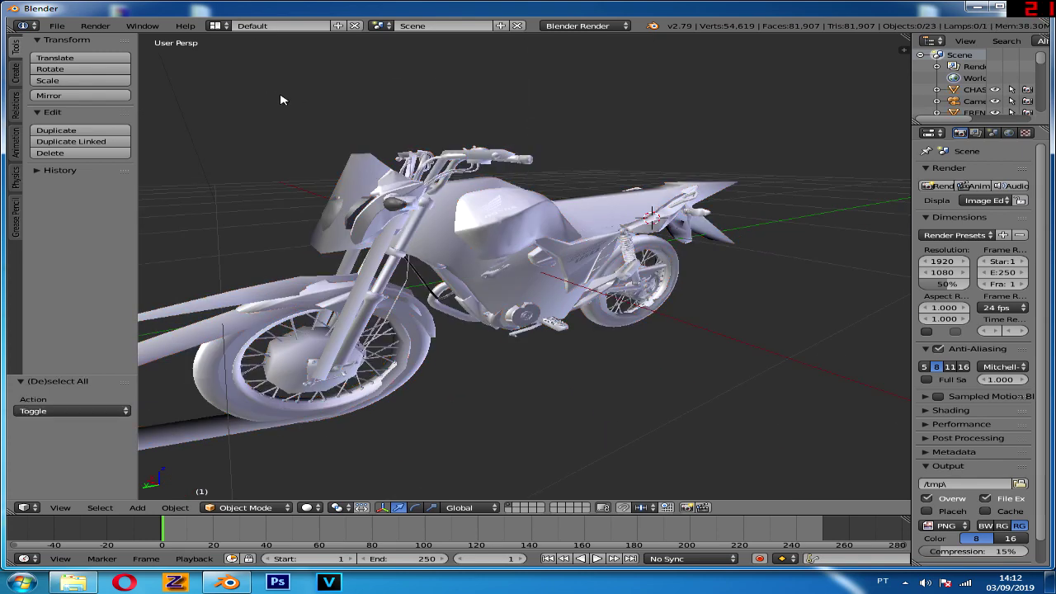
scroll(280, 100, "up", 1)
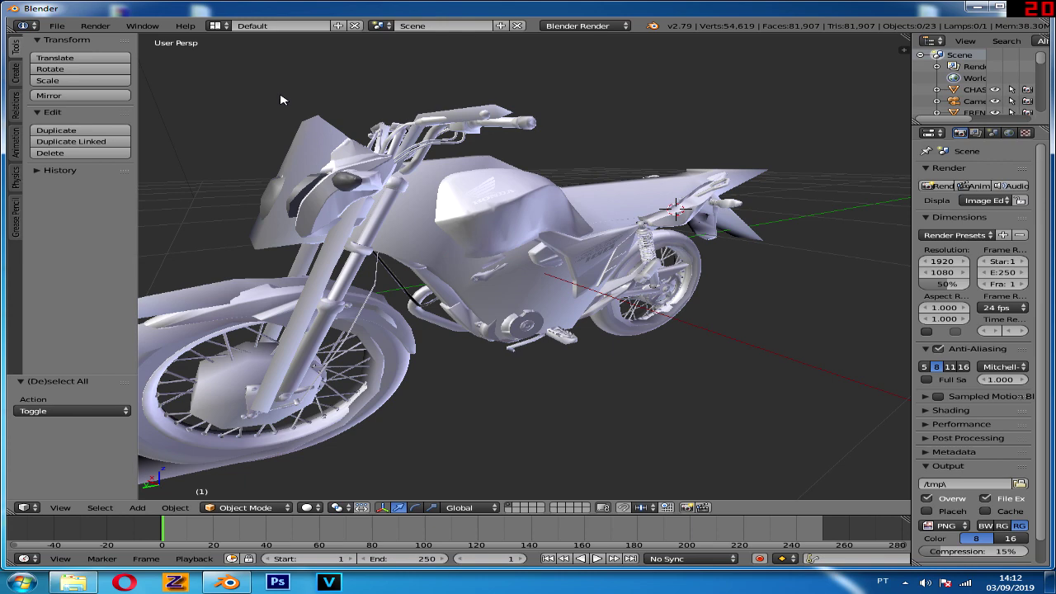
scroll(280, 100, "up", 1)
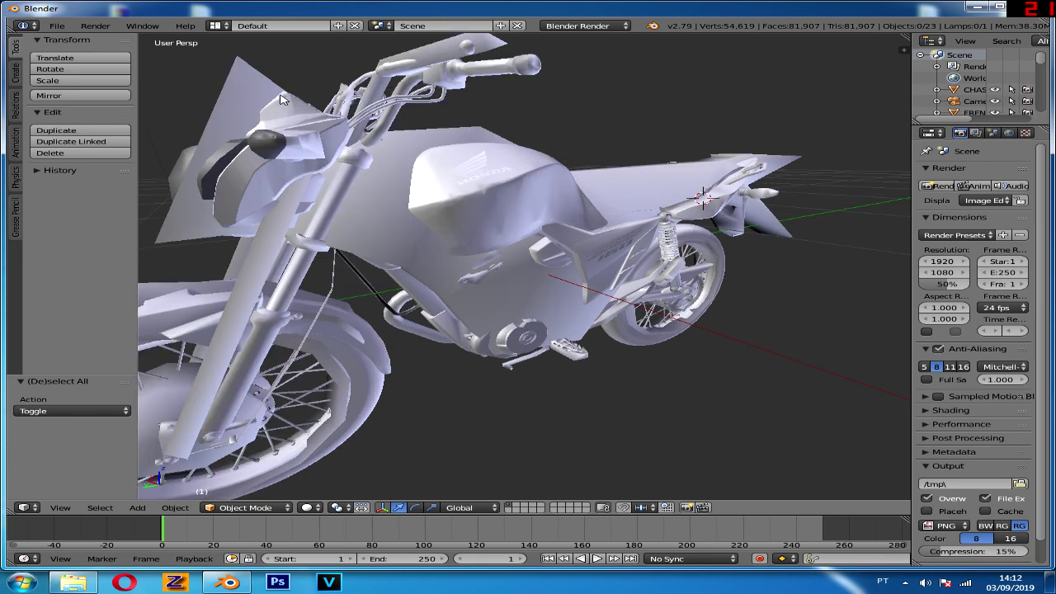
right_click(280, 100)
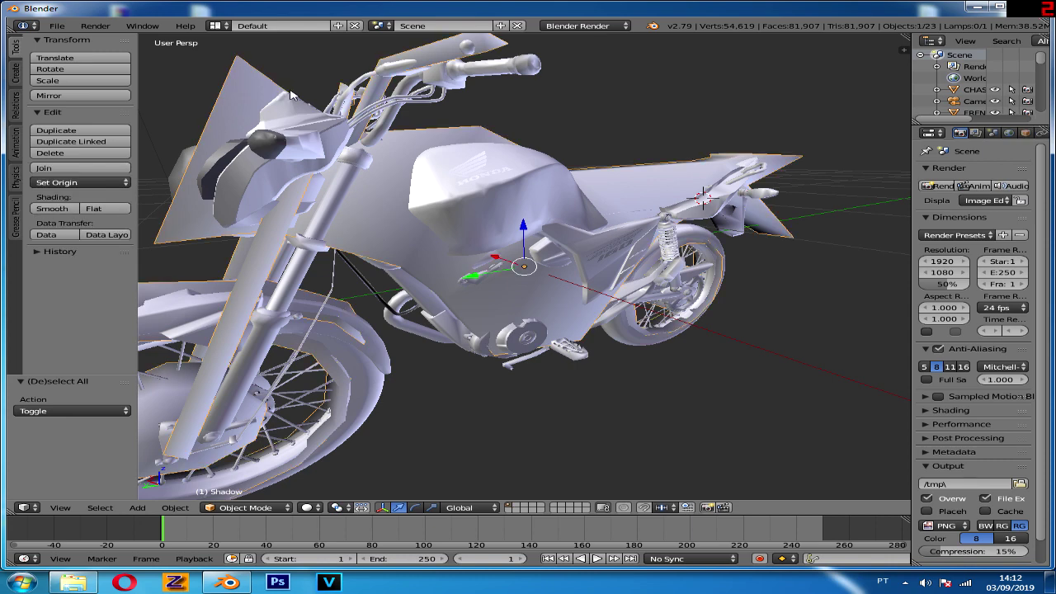
scroll(264, 118, "down", 2)
scroll(518, 203, "down", 2)
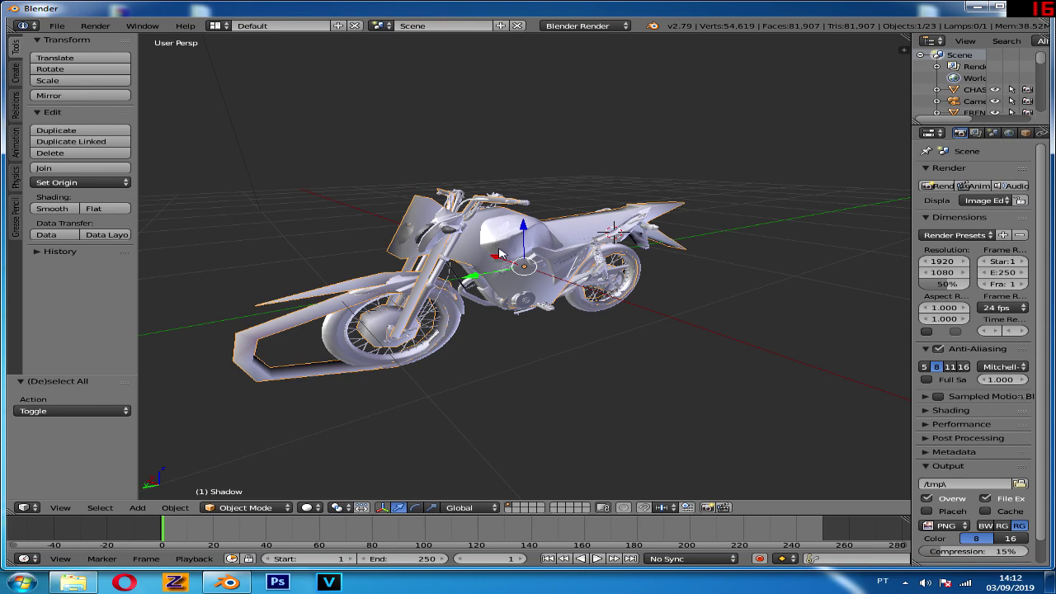
key("Delete")
middle_click_drag(499, 254, 493, 221)
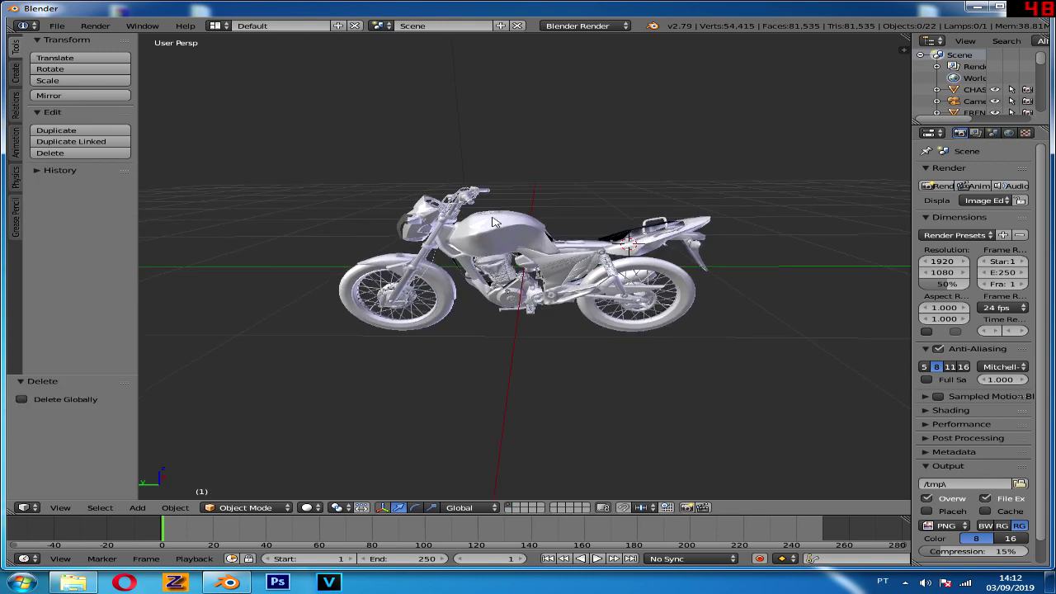
scroll(492, 221, "up", 3)
Step: Import the seat Wavefront OBJ, isolate it, and scale it down to 0.356
left_click(58, 27)
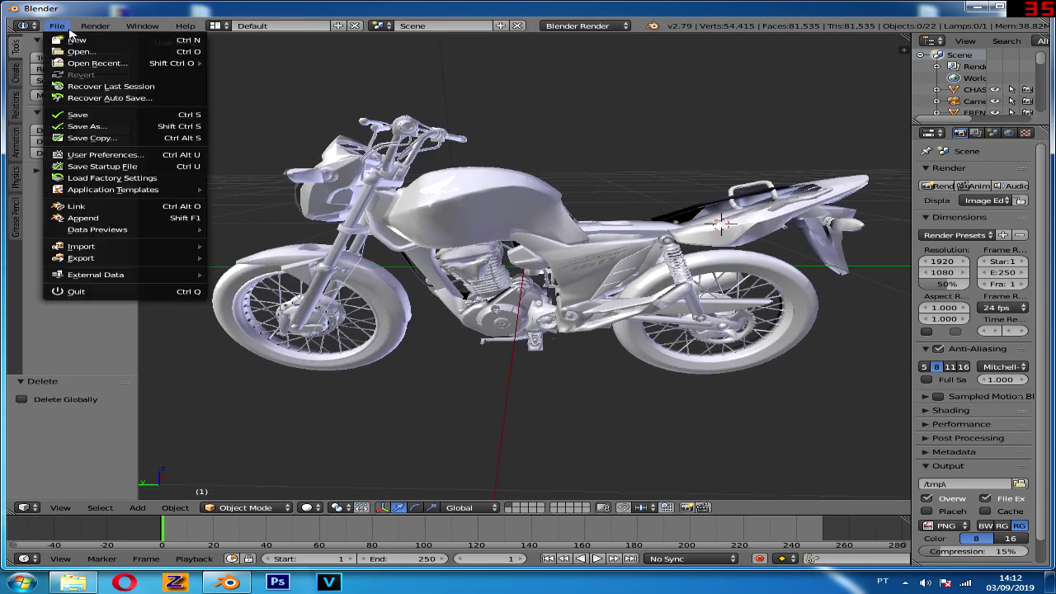
mouse_move(81, 246)
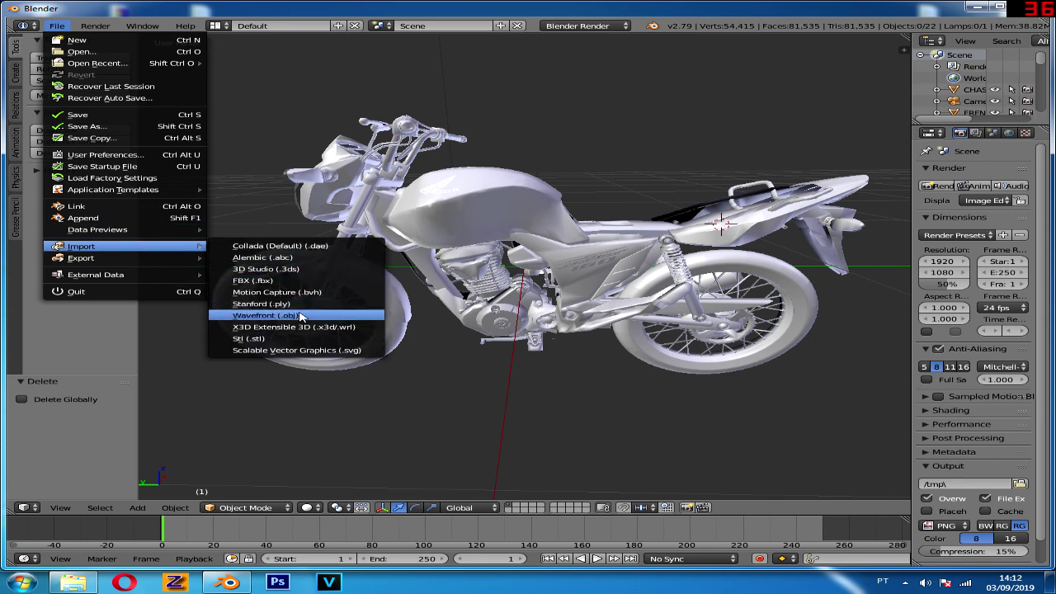
left_click(301, 316)
double_click(306, 236)
key("KP_Divide")
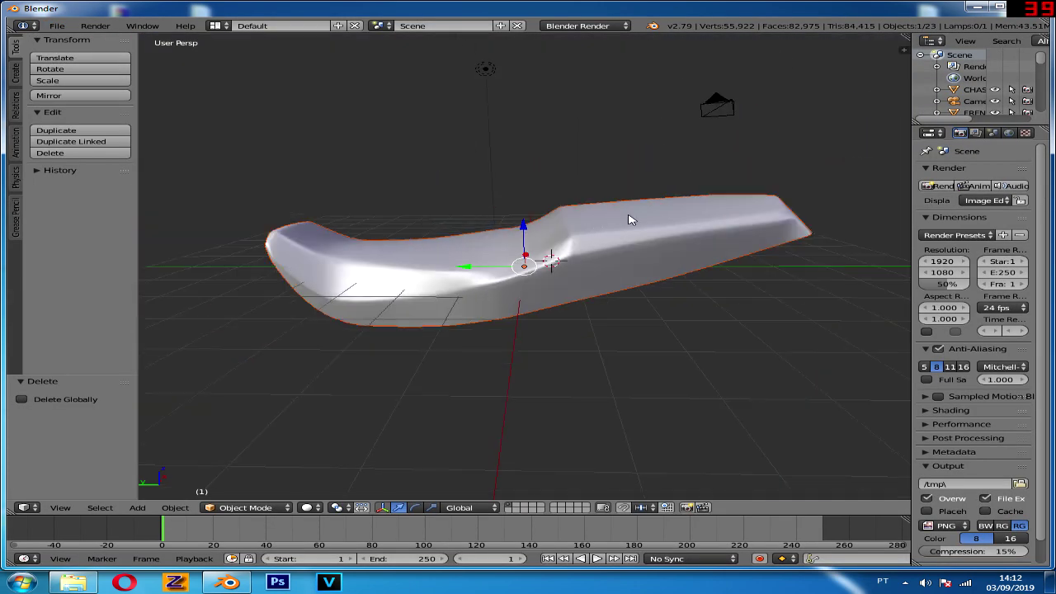
right_click(597, 258)
scroll(737, 202, "down", 2)
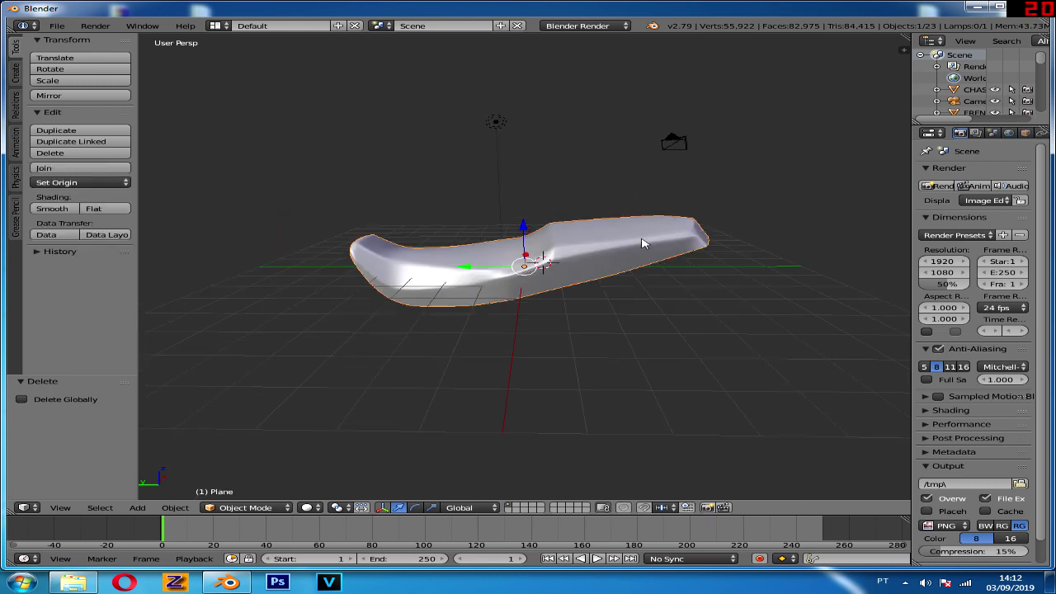
key("s")
left_click(584, 208)
Step: Switch to the orthographic Right view and rescale the seat to about 0.361
key("KP_4")
key("KP_3")
key("ctrl+KP_3")
key("KP_3")
key("KP_5")
scroll(582, 206, "up", 5)
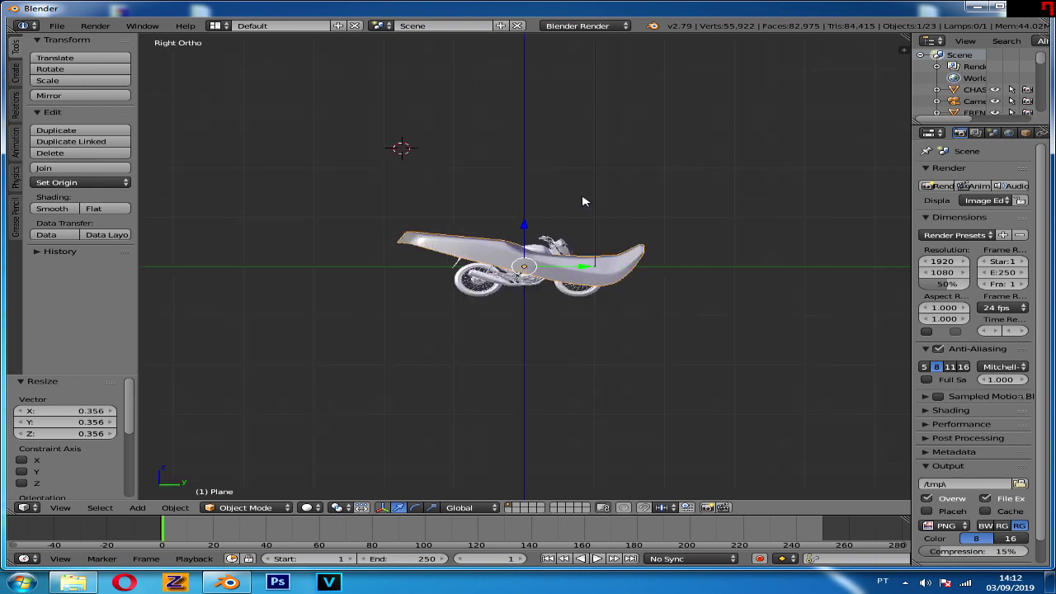
key("s")
left_click(551, 205)
key("g")
left_click(511, 170)
Step: Move the seat onto the frame behind the tank, fine-tuning its scale to 0.966
key("s")
left_click(665, 184)
key("g")
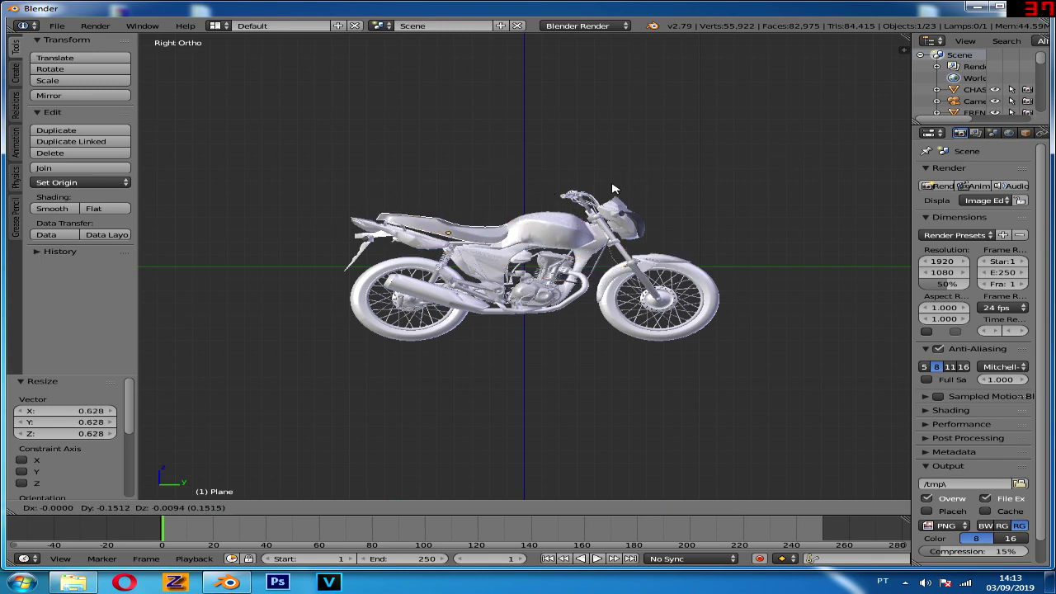
left_click(611, 191)
scroll(618, 202, "up", 3)
scroll(622, 206, "up", 1)
key("g")
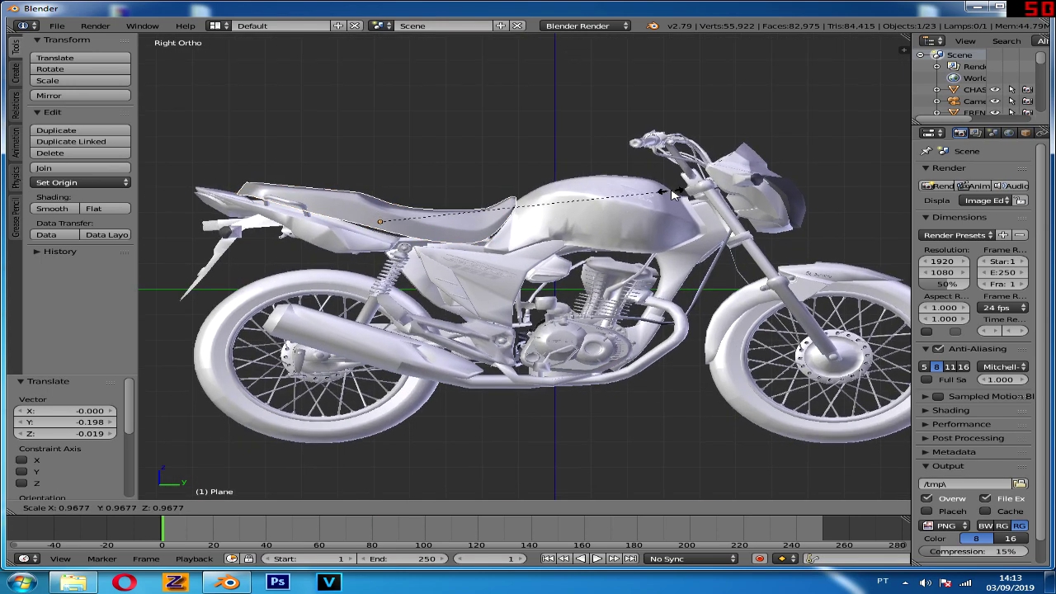
left_click(678, 198)
key("s")
left_click(727, 192)
key("g")
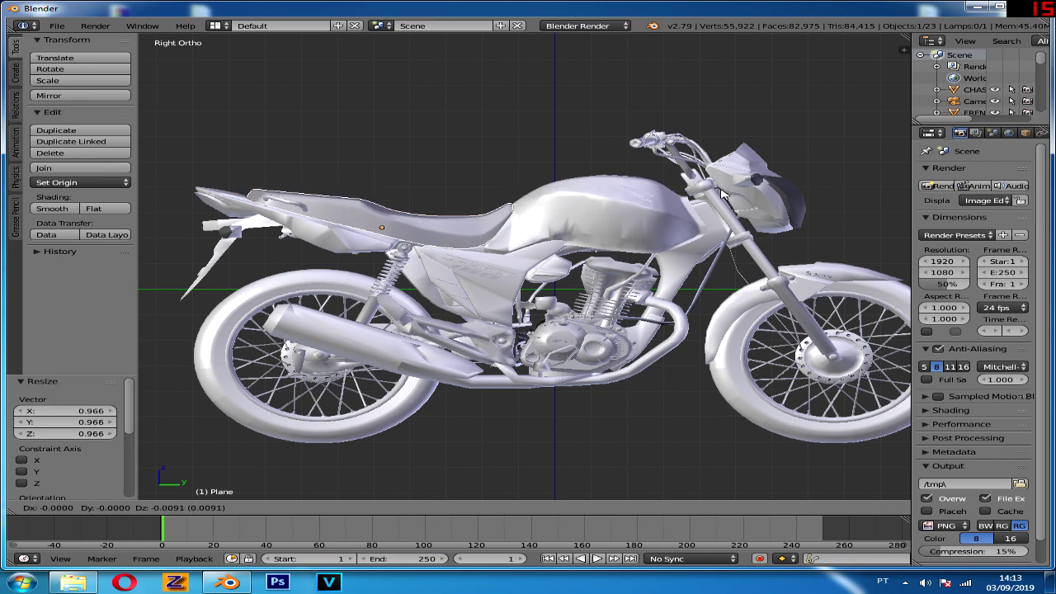
left_click(723, 193)
Step: In the wireframe top view, centre the seat left-to-right with an X-constrained move
middle_click_drag(722, 192, 684, 282)
key("KP_7")
key("z")
key("z")
key("z")
scroll(578, 380, "up", 7)
scroll(587, 356, "down", 2)
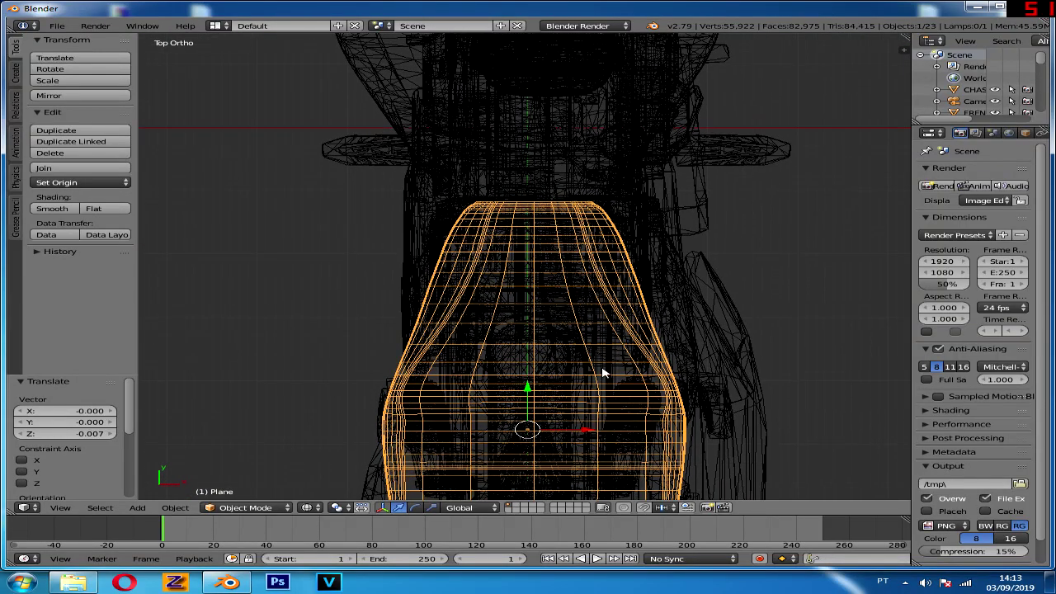
key("g")
key("x")
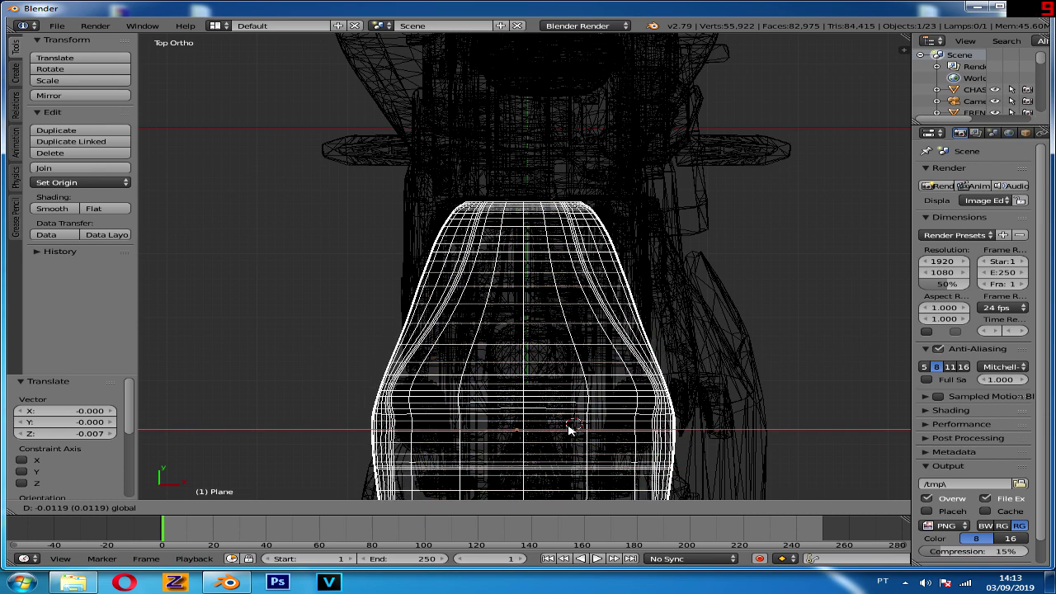
left_click(569, 430)
key("z")
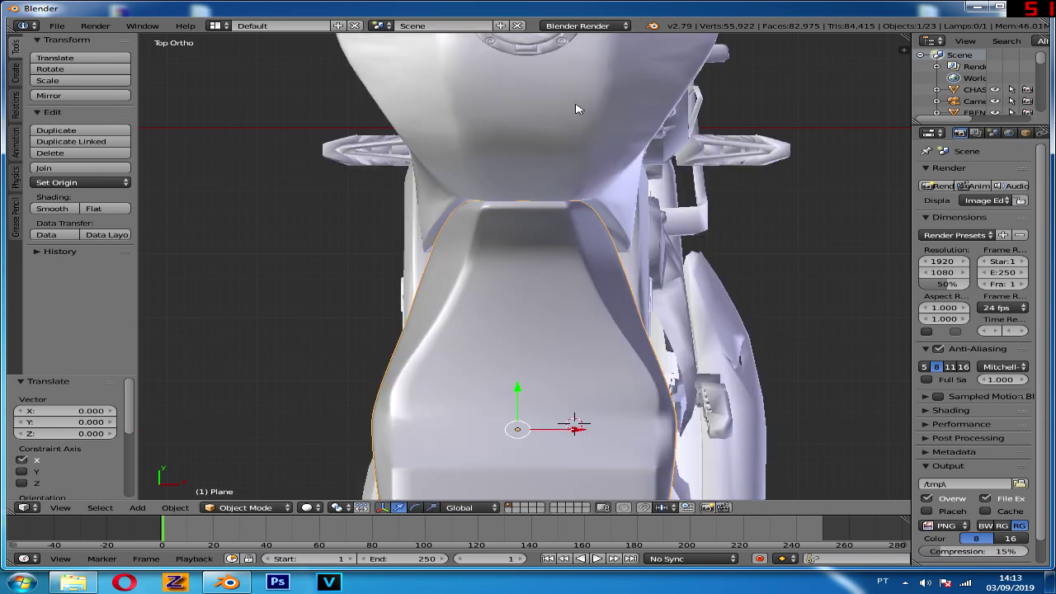
scroll(577, 111, "down", 3)
scroll(590, 140, "down", 3)
key("Tab")
key("Tab")
mouse_move(585, 153)
middle_mouse_down()
mouse_move(641, 108)
mouse_move(572, 118)
middle_mouse_up()
right_click(477, 172)
key("Tab")
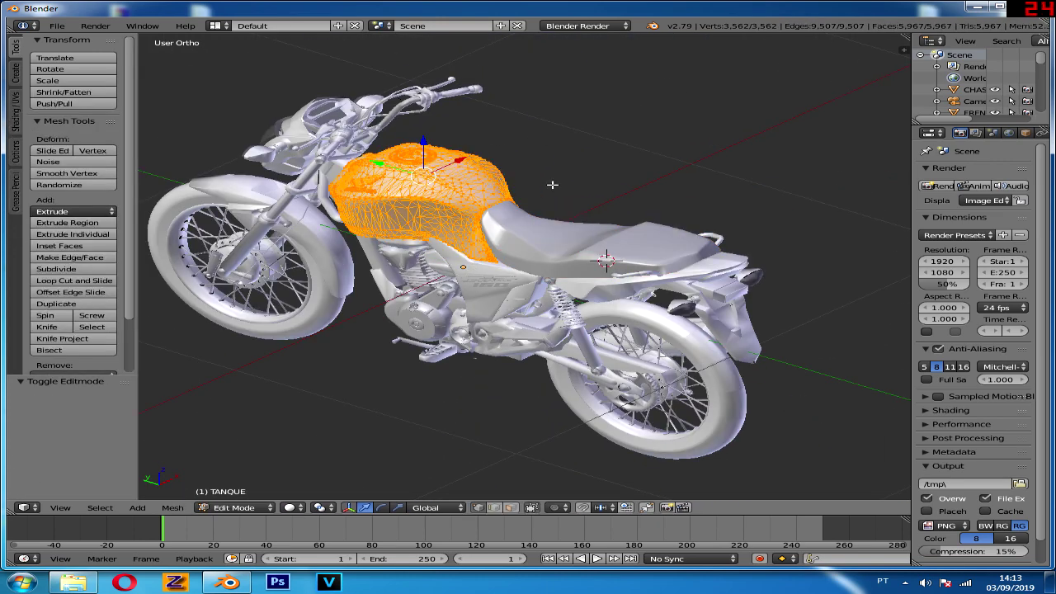
middle_click_drag(552, 185, 541, 188)
key("a")
key("a")
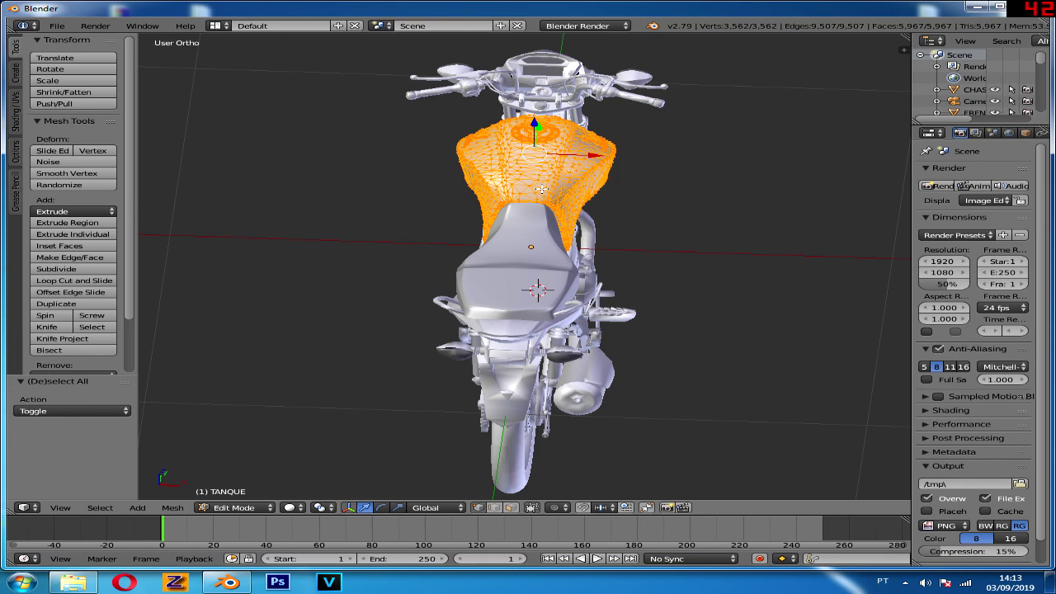
key("Tab")
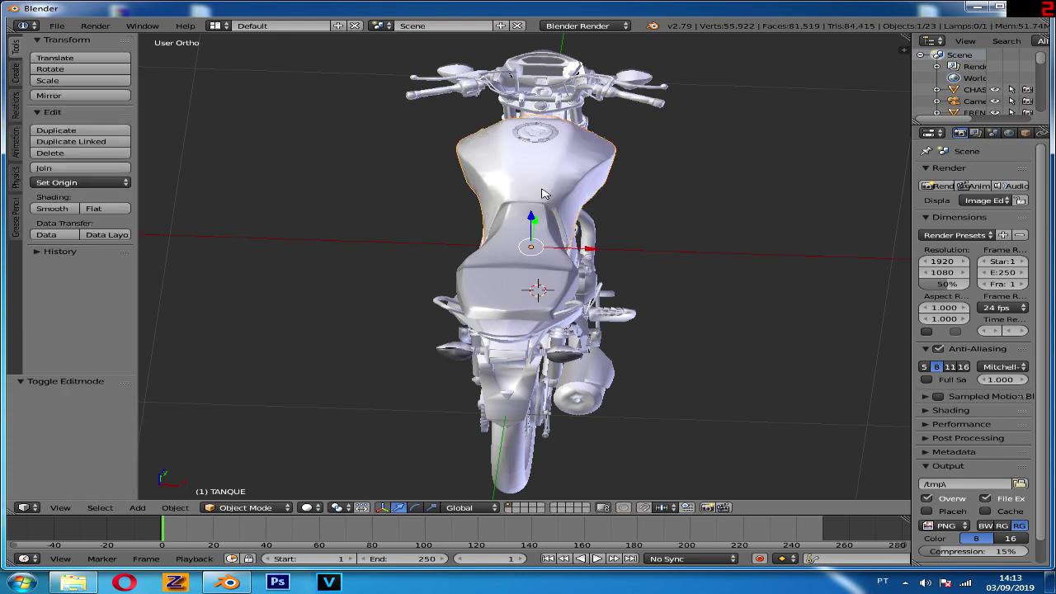
key("KP_7")
scroll(543, 198, "up", 3)
scroll(543, 202, "up", 2)
key("z")
key("z")
scroll(572, 248, "down", 3)
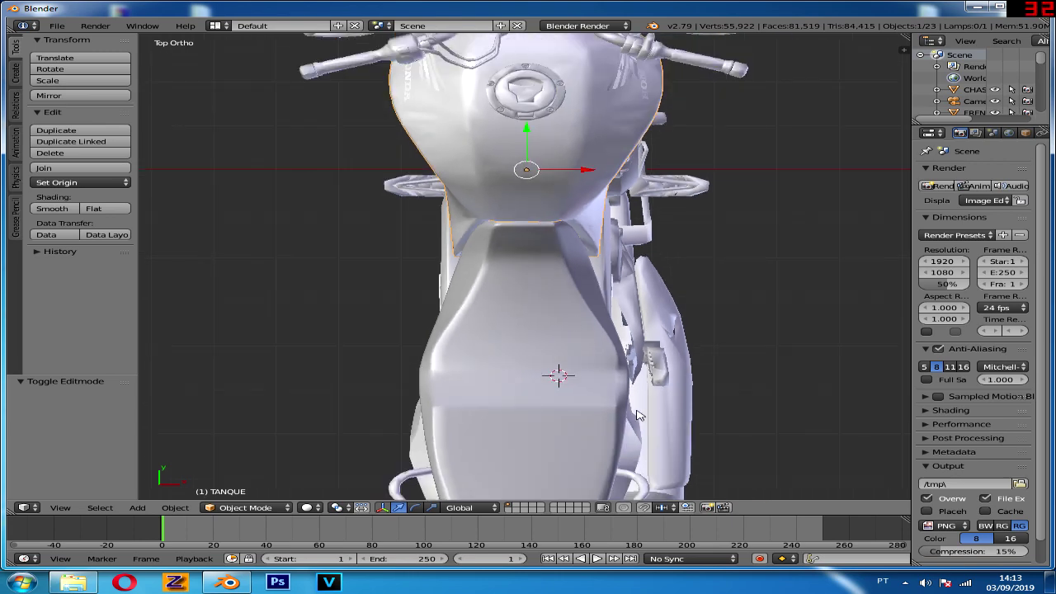
middle_click_drag(571, 247, 583, 268)
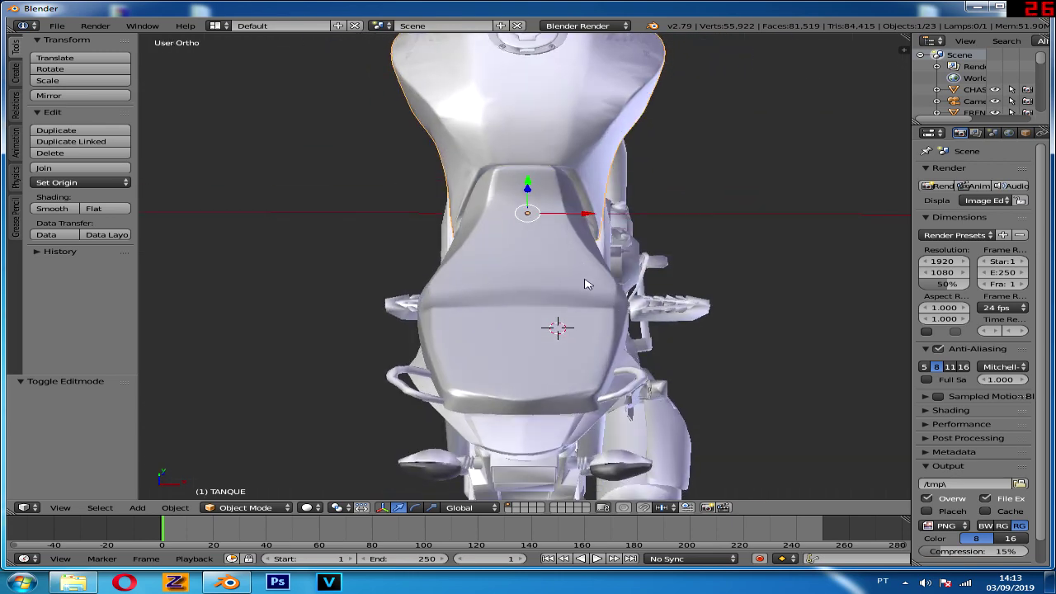
mouse_move(584, 284)
middle_mouse_down()
mouse_move(547, 286)
mouse_move(622, 239)
middle_mouse_up()
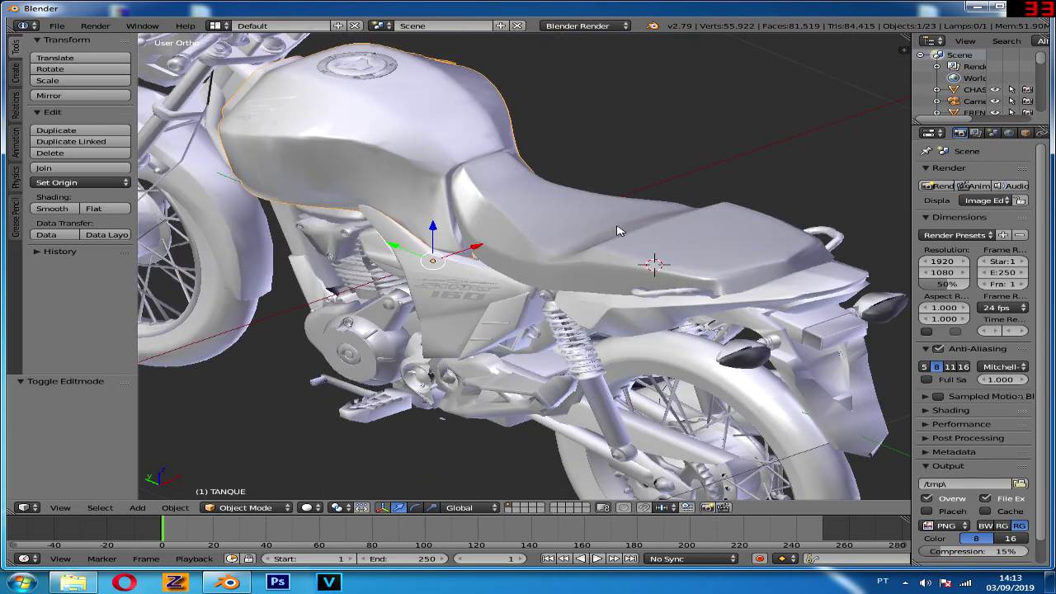
right_click(625, 211)
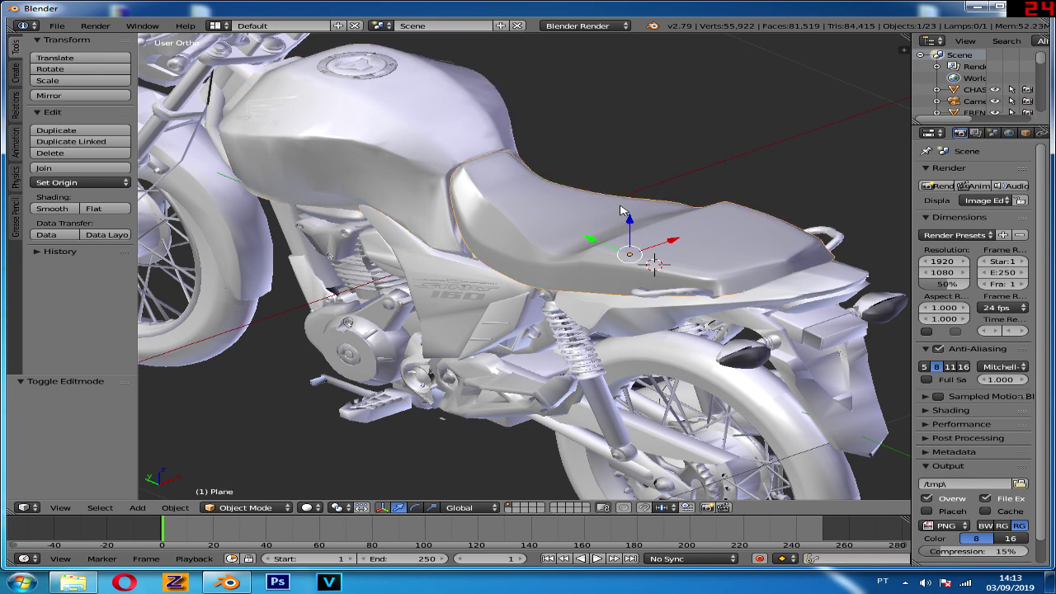
Step: From the top view, scale the seat along X to 0.895 of its width
key("KP_7")
key("z")
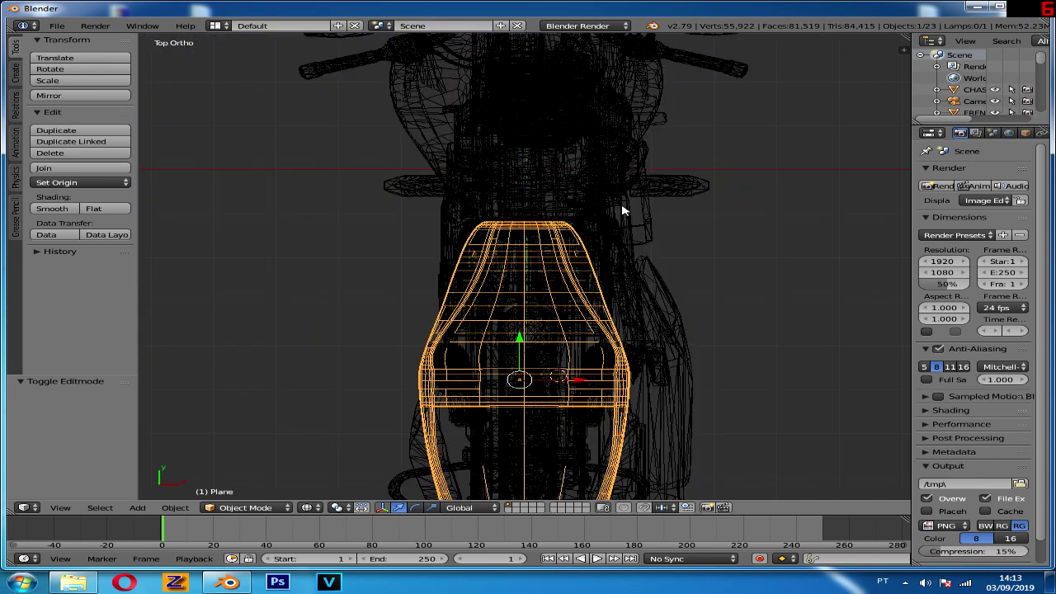
key("z")
key("z")
key("s")
key("x")
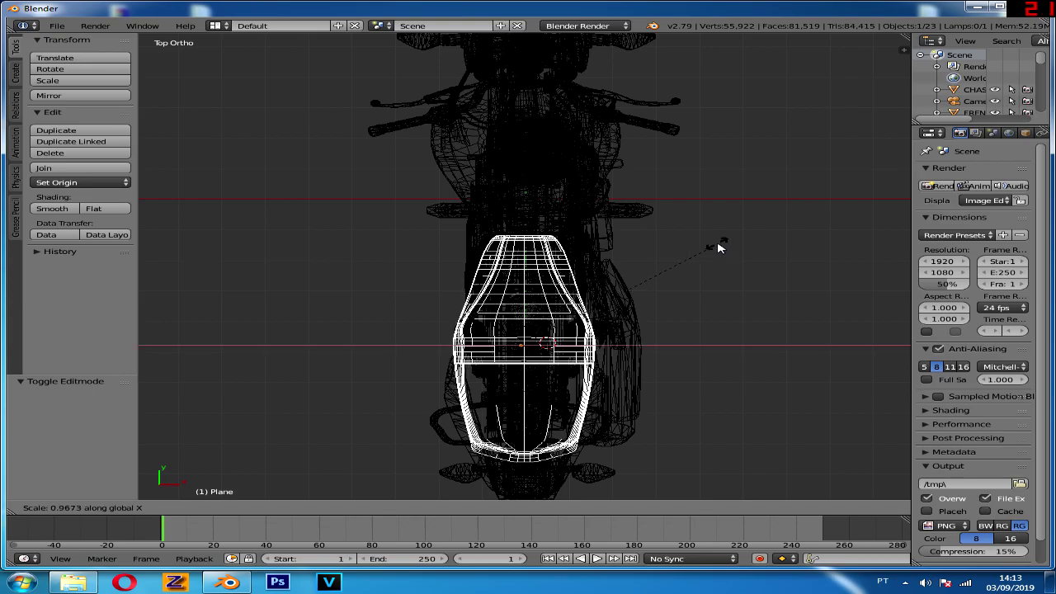
left_click(702, 253)
key("z")
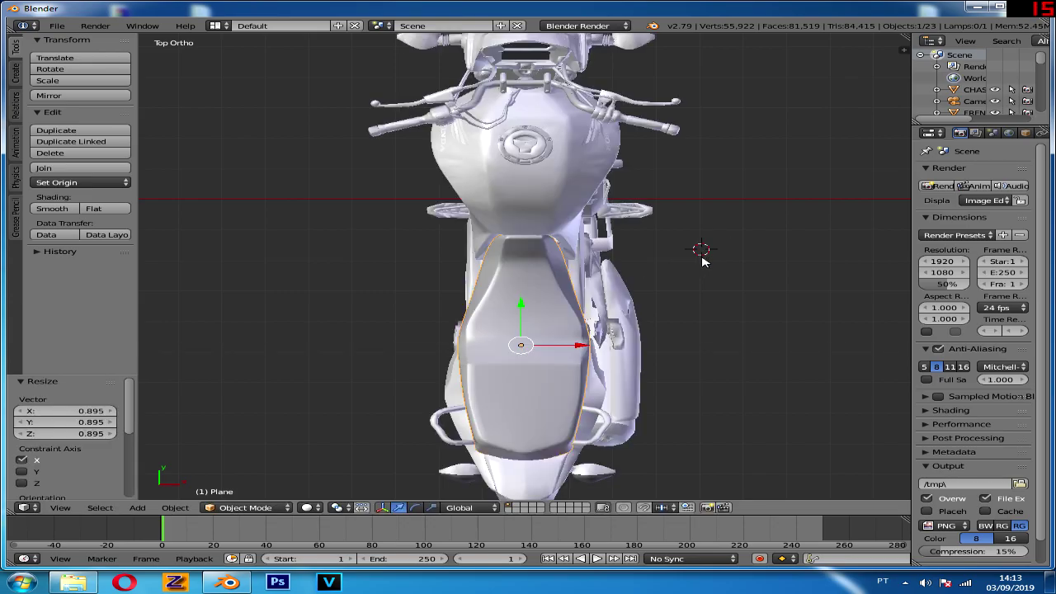
key("z")
Step: Nudge the seat 0.003 sideways to centre it, then enter mesh editing with nothing selected
scroll(566, 311, "up", 2)
scroll(578, 344, "up", 2)
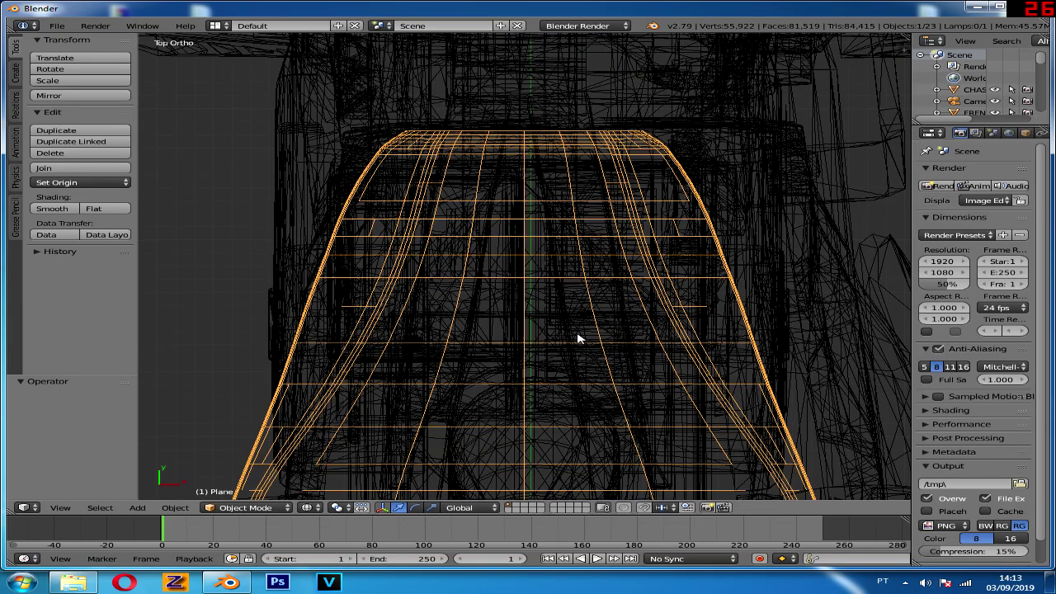
scroll(587, 204, "up", 2)
middle_click_drag(613, 284, 608, 156, "shift")
middle_click_drag(599, 285, 608, 170, "shift")
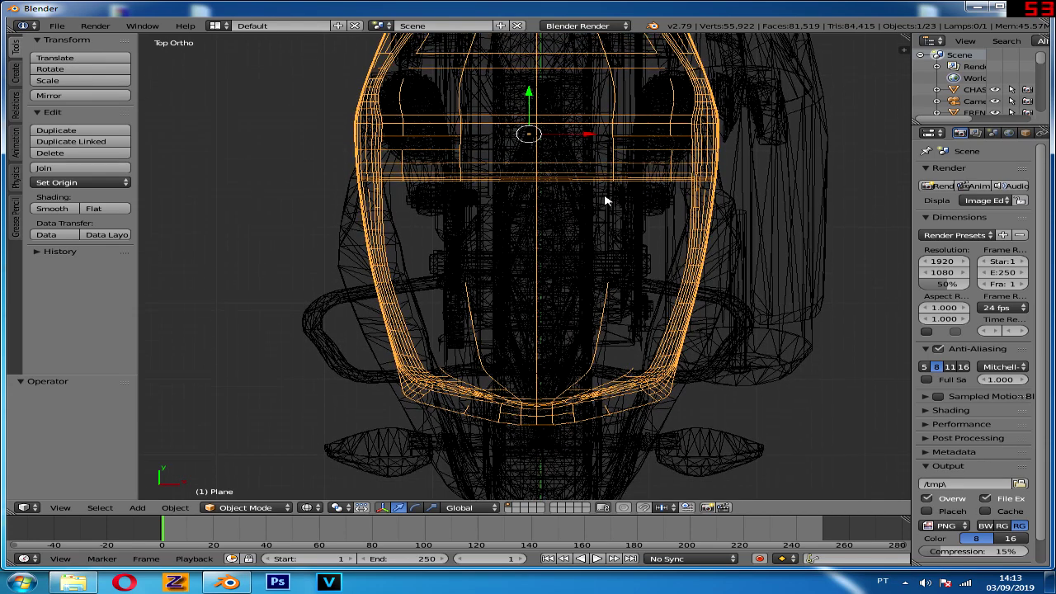
key("z")
middle_click_drag(583, 352, 610, 239, "shift")
scroll(610, 238, "up", 2)
scroll(613, 242, "up", 1)
scroll(589, 266, "down", 3)
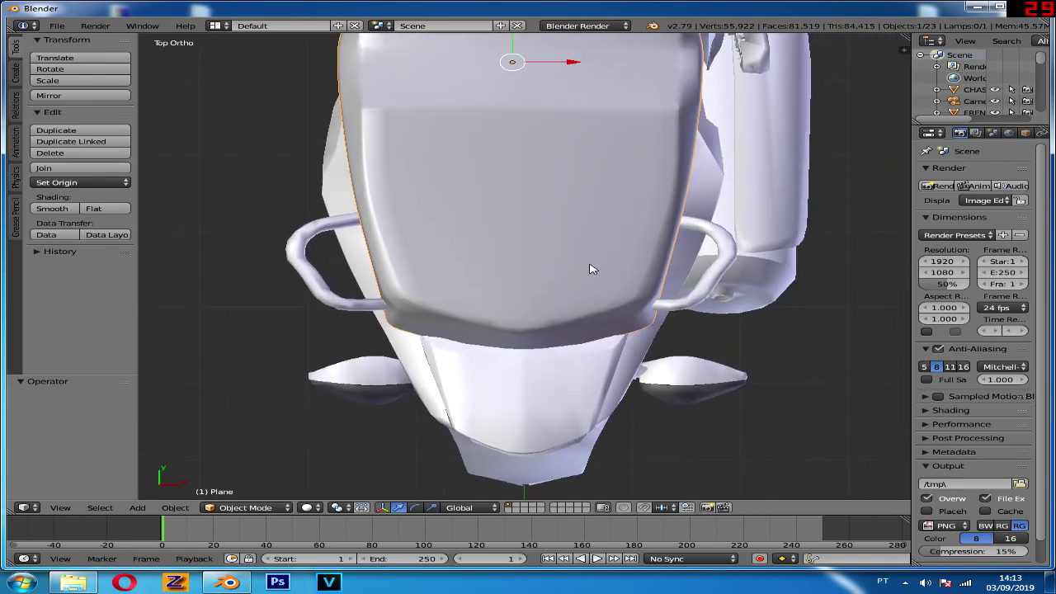
left_click_drag(580, 66, 582, 66)
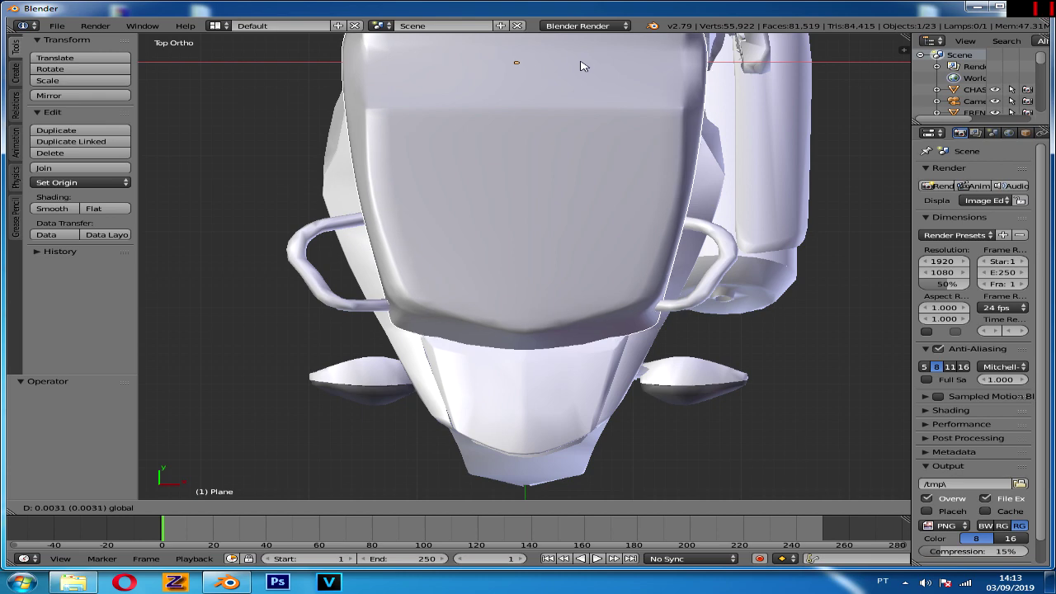
scroll(582, 75, "down", 3)
scroll(583, 107, "up", 1)
scroll(583, 111, "up", 1)
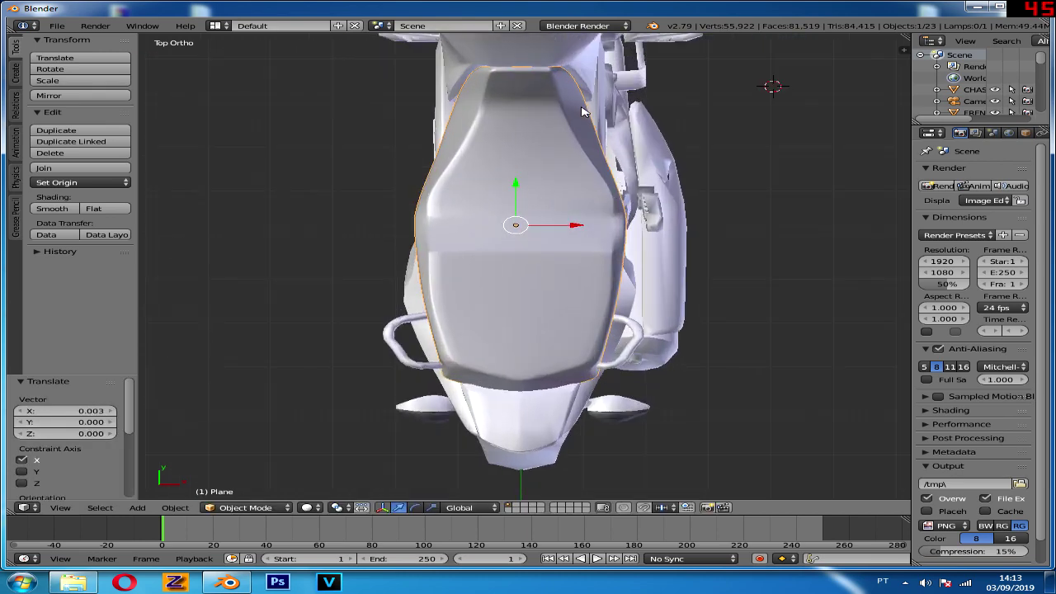
middle_click_drag(583, 111, 582, 163, "shift")
key("Tab")
key("a")
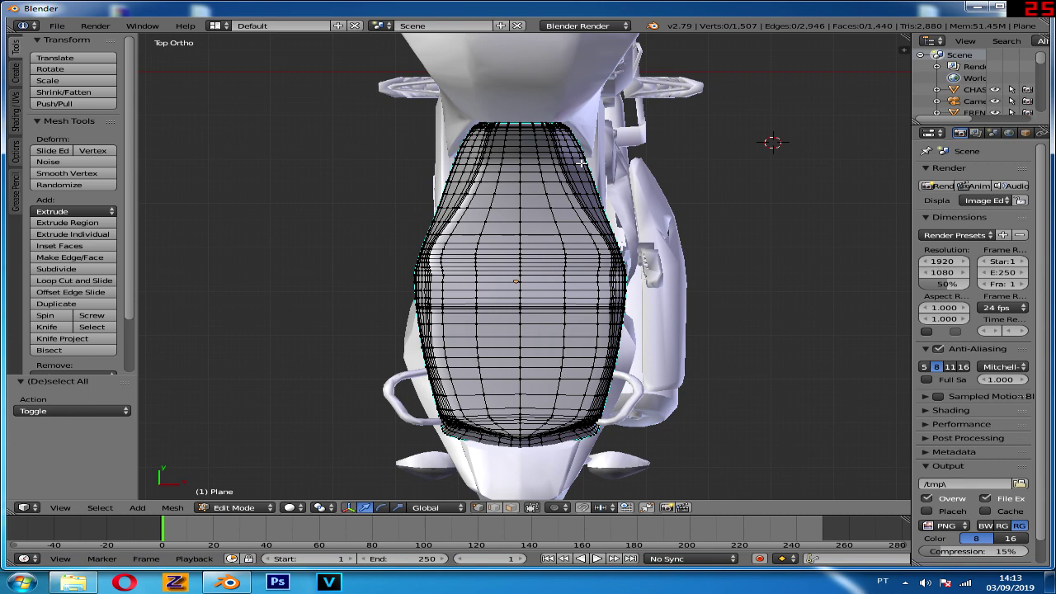
Step: Circle-select a band of upper seat vertices and widen them slightly along X
key("z")
key("a")
key("a")
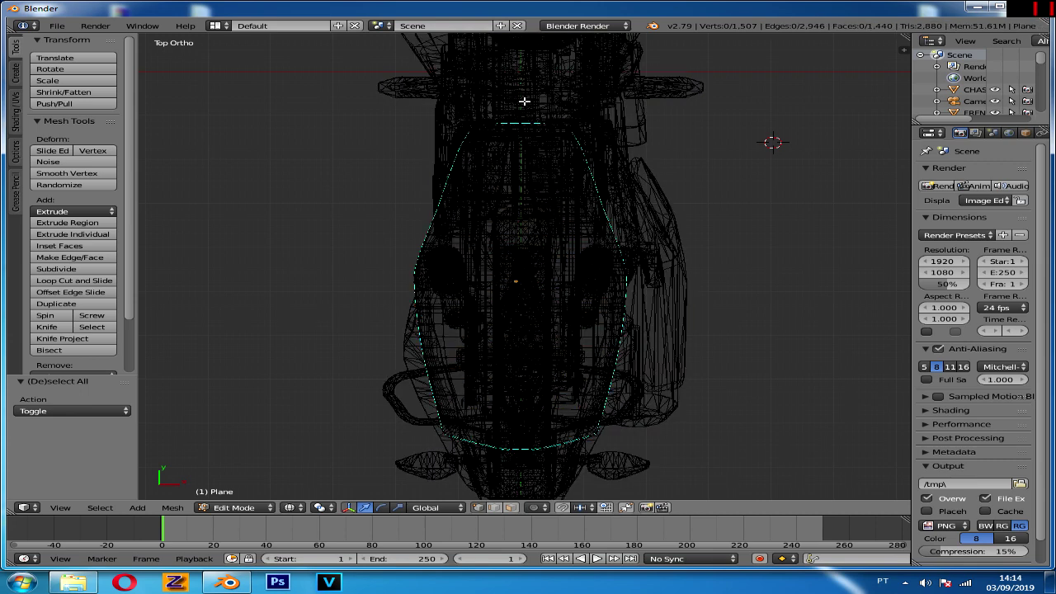
scroll(511, 193, "up", 3)
key("c")
mouse_move(388, 177)
left_mouse_down()
mouse_move(578, 200)
mouse_move(419, 254)
left_mouse_up()
scroll(593, 189, "down", 5)
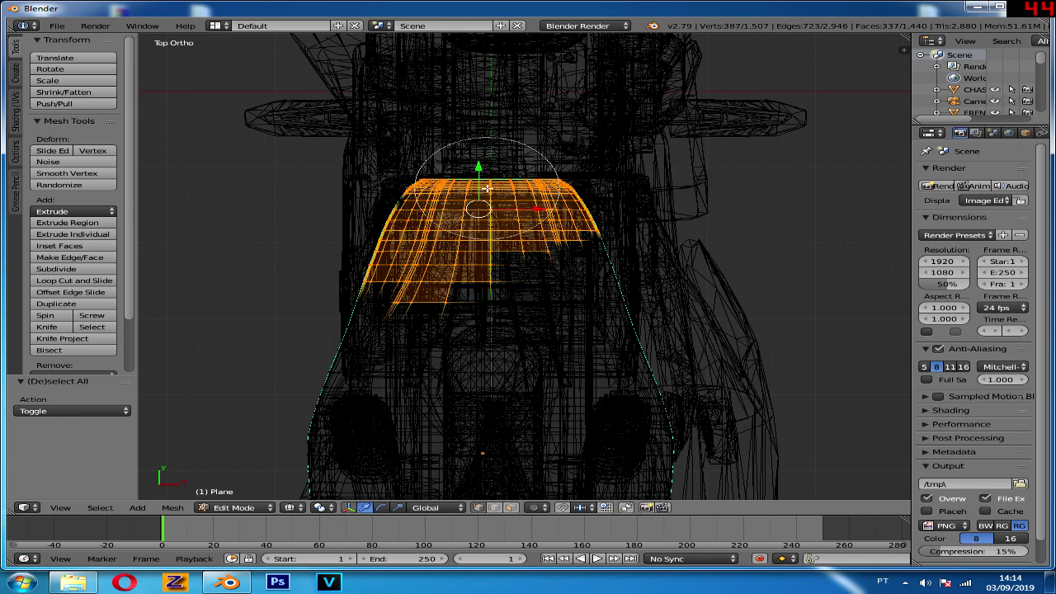
left_click_drag(622, 190, 488, 292)
left_click_drag(377, 299, 663, 290)
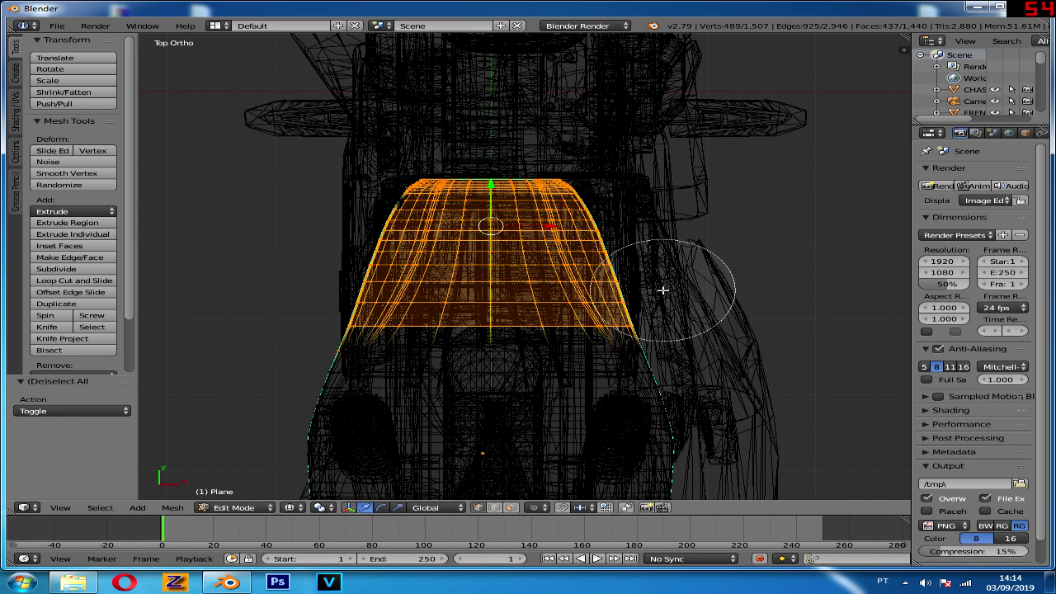
right_click(685, 239)
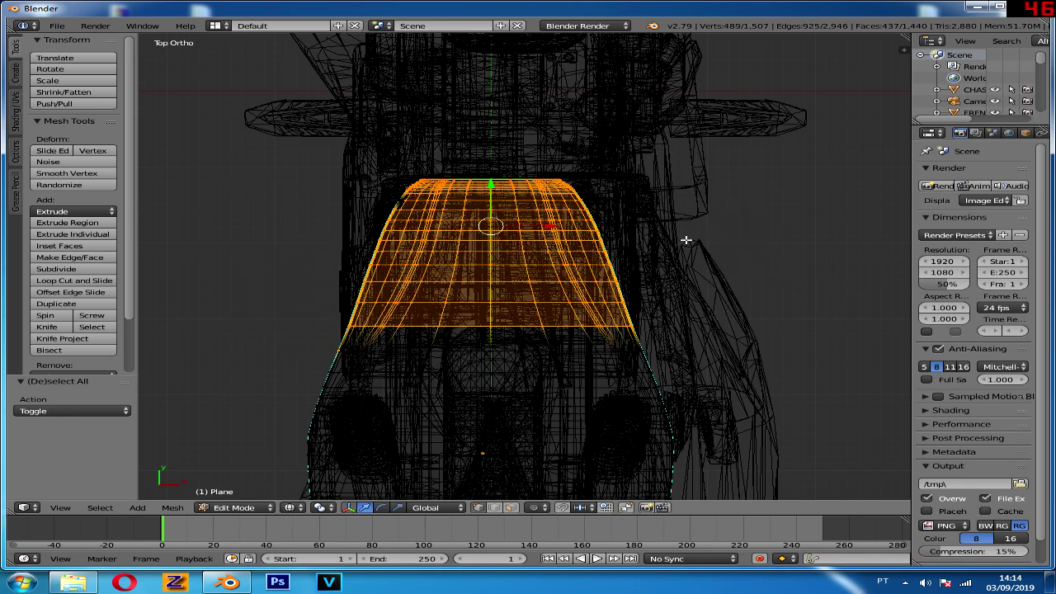
key("z")
key("s")
key("x")
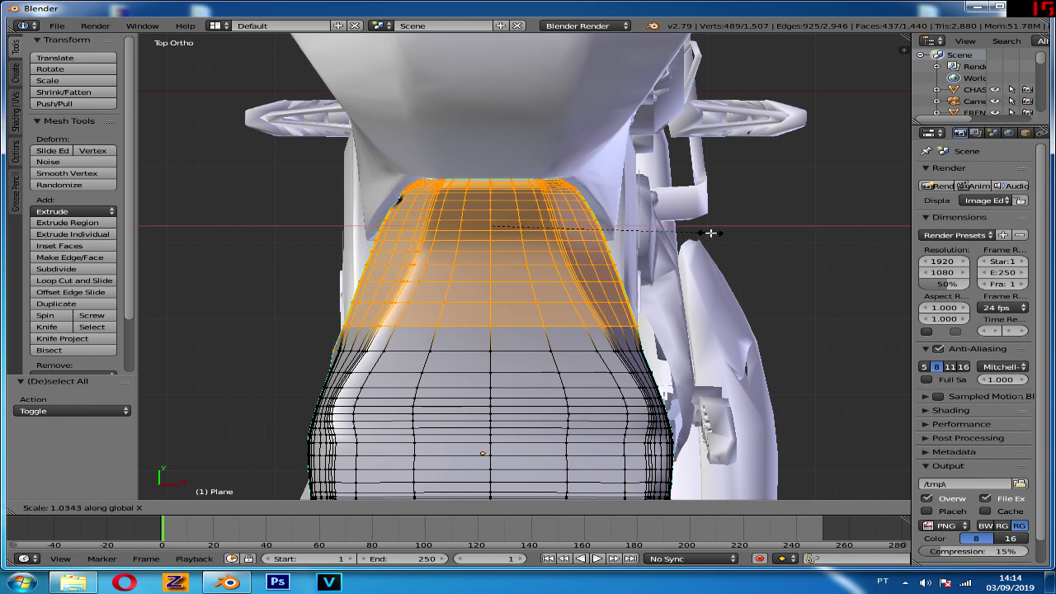
left_click(709, 235)
Step: Adjust the vertex selection and widen the seat top along X once more
key("z")
key("c")
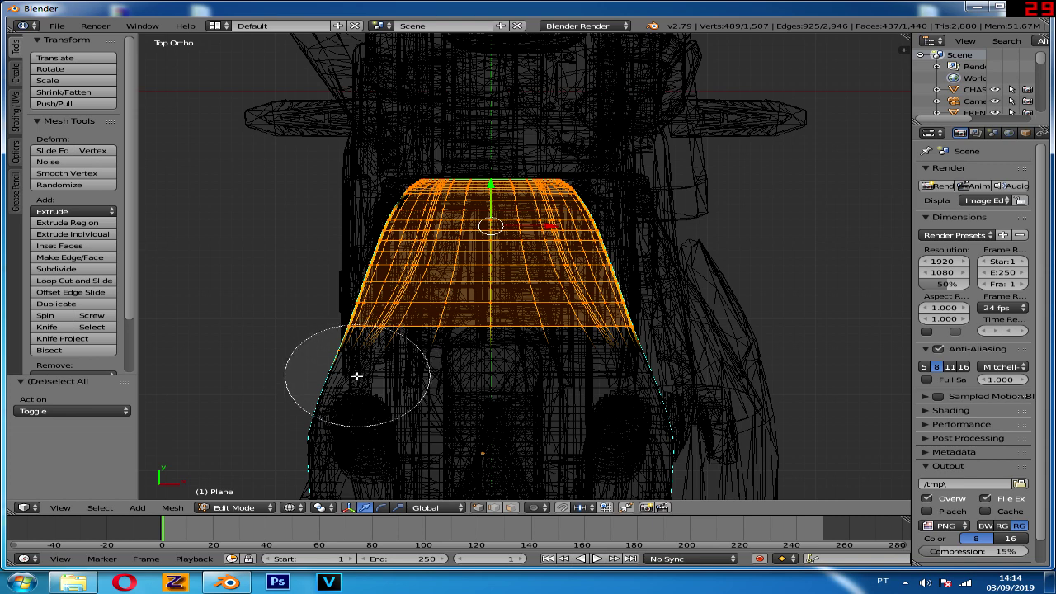
right_click(364, 363)
key("z")
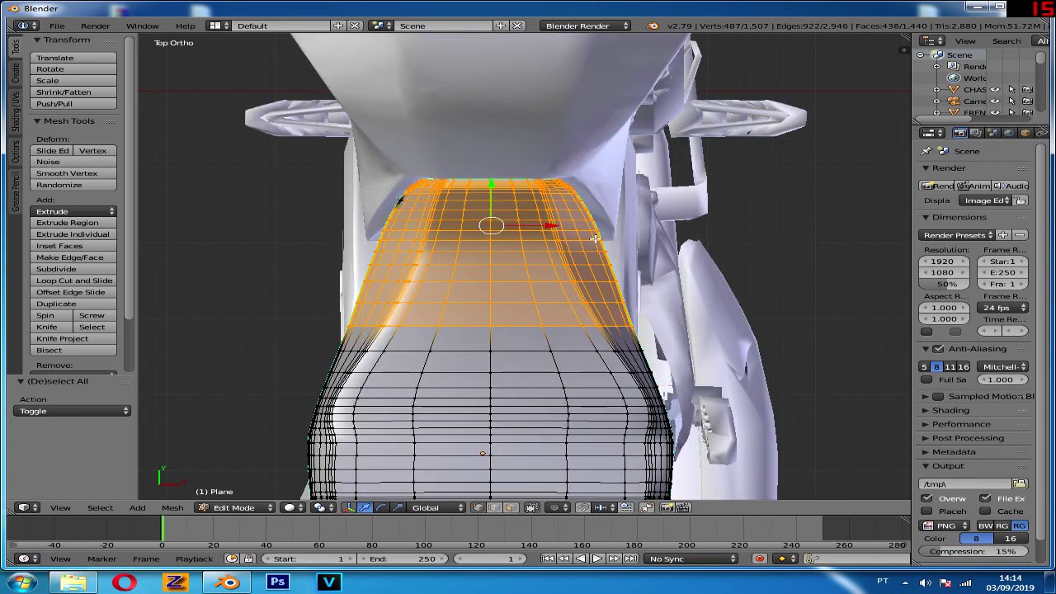
key("s")
key("x")
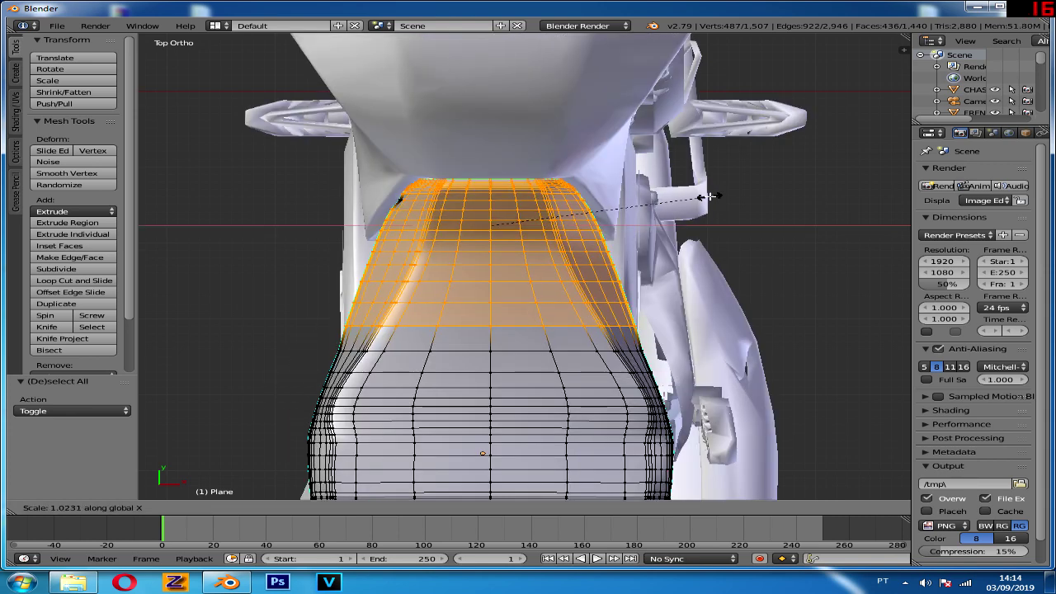
left_click(709, 198)
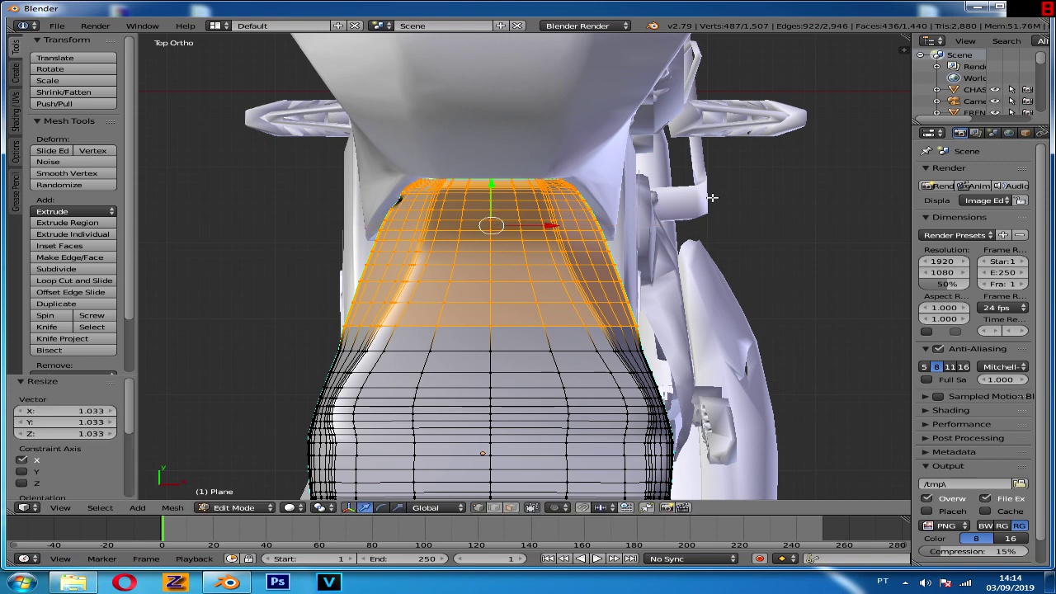
Step: Select the linked upper seat patch, clear the selection, then undo to reselect it
key("z")
key("c")
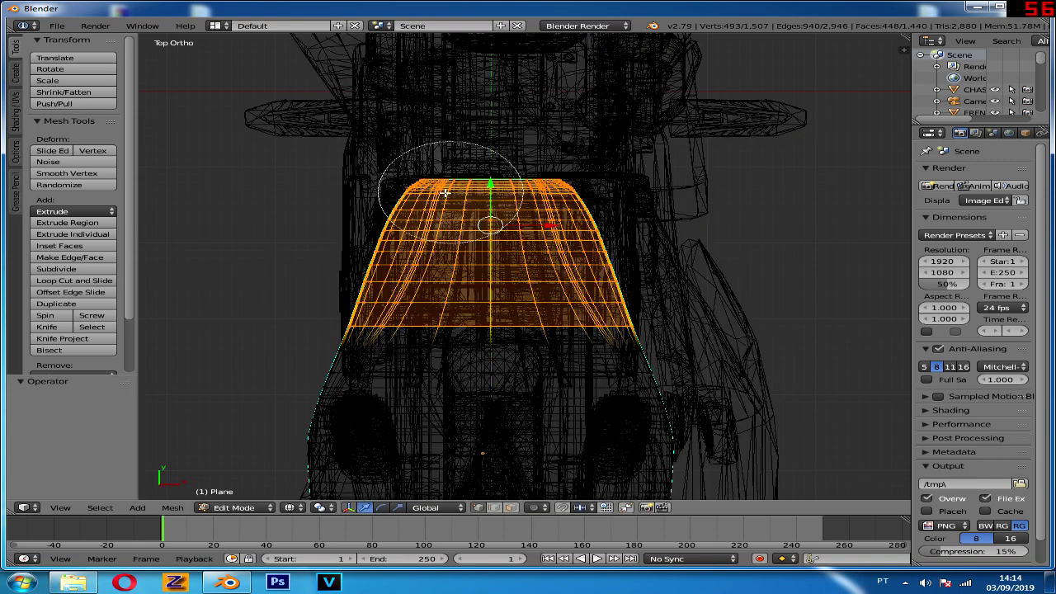
right_click(498, 161)
key("ctrl+l")
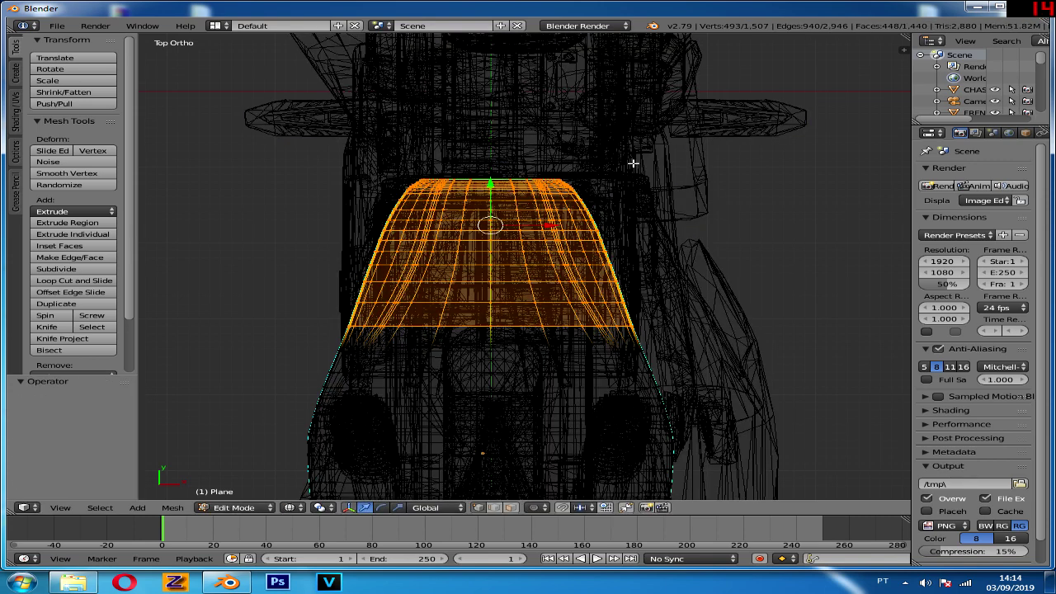
key("z")
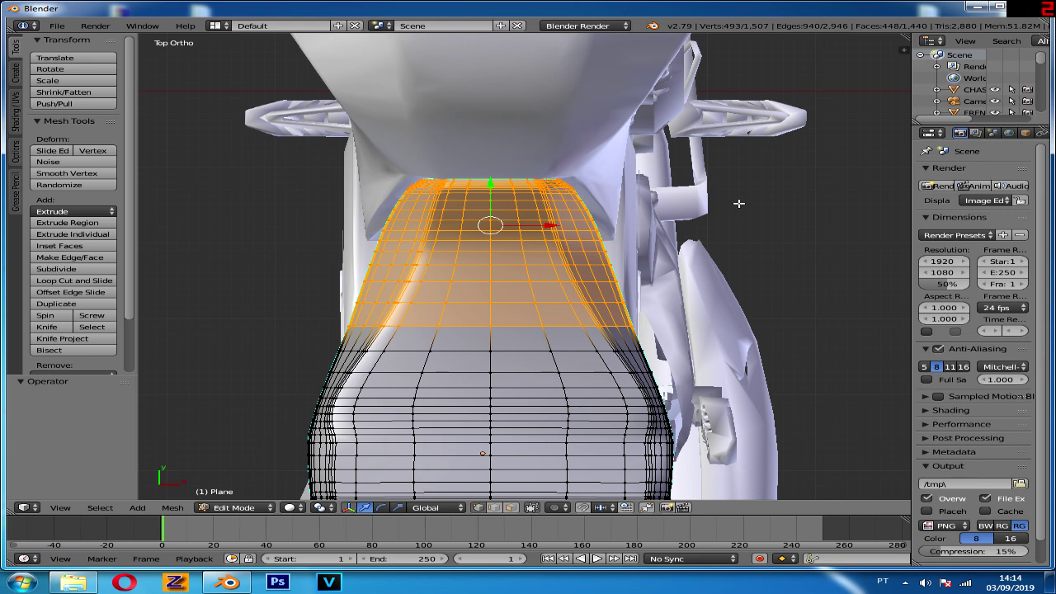
key("a")
key("ctrl+z")
Step: Deselect the centre strip and widen the two side bands along X
key("z")
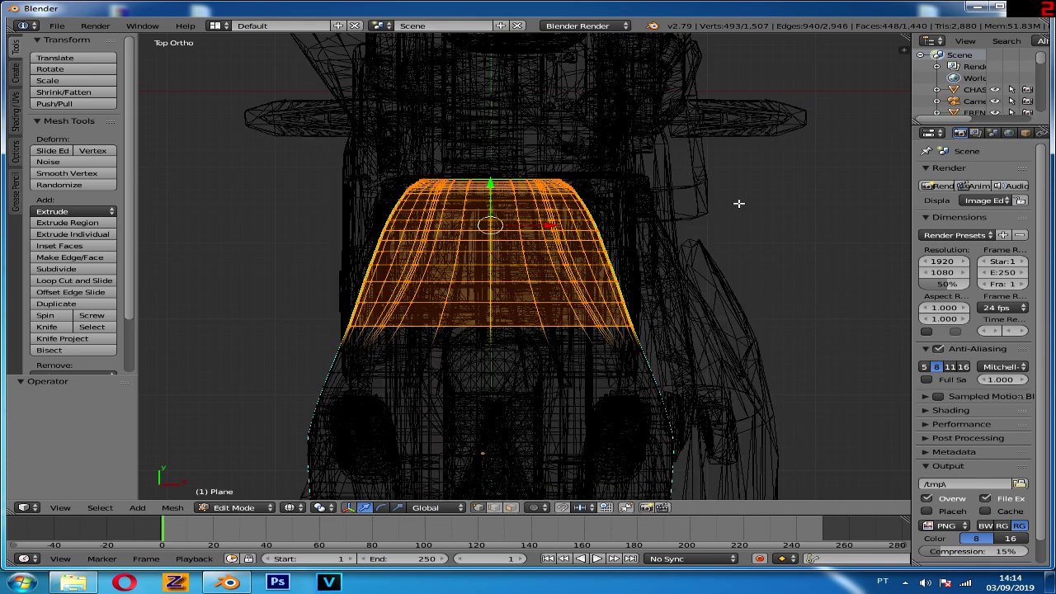
key("x")
key("c")
middle_click_drag(467, 318, 490, 168)
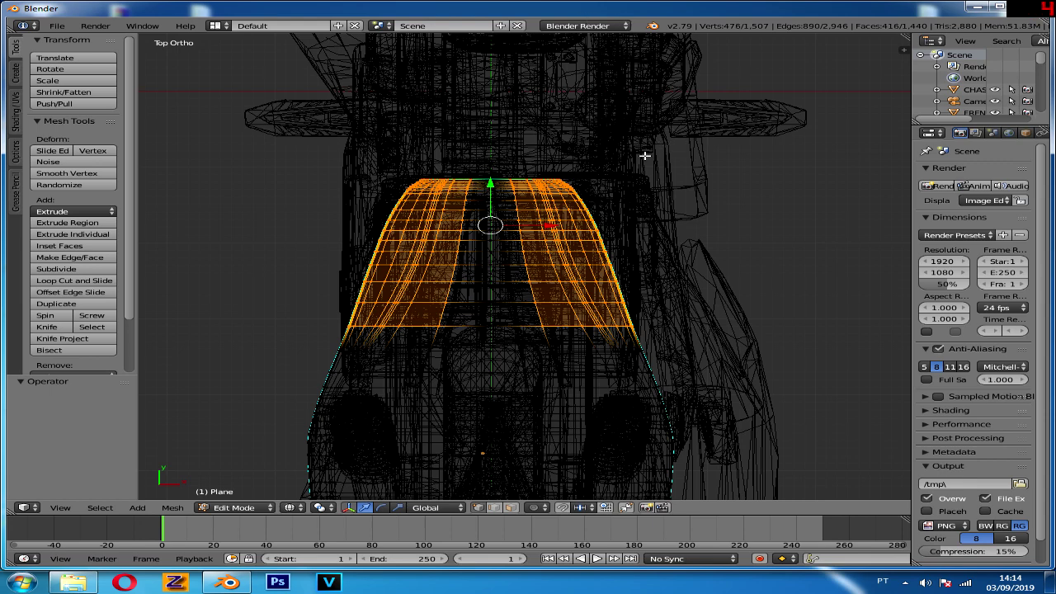
key("z")
key("s")
key("x")
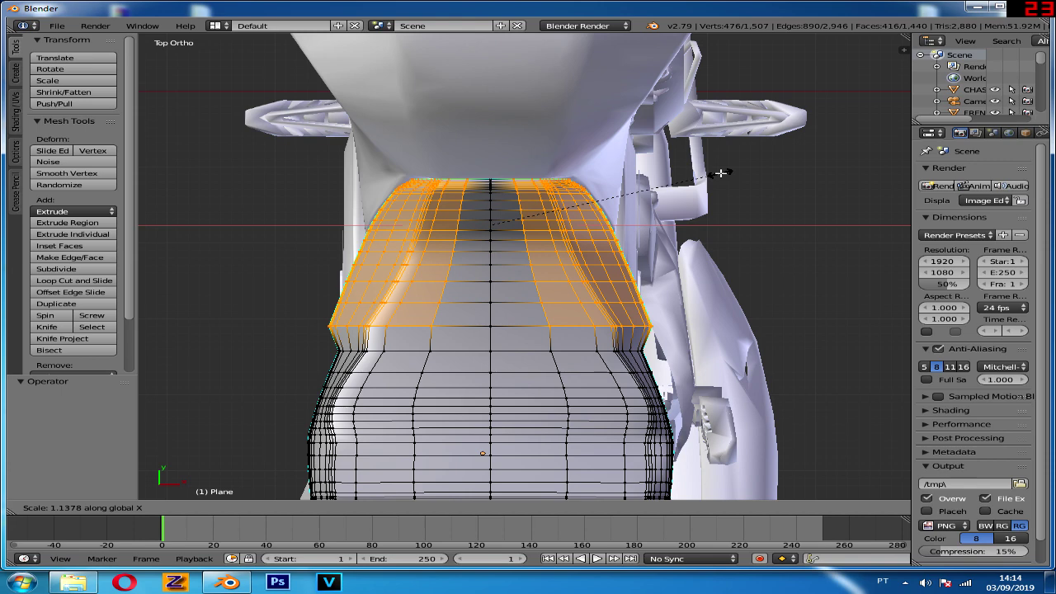
left_click(721, 173)
Step: Select two edge loops across the lower seat and scale each one
key("a")
right_click(515, 347, "alt")
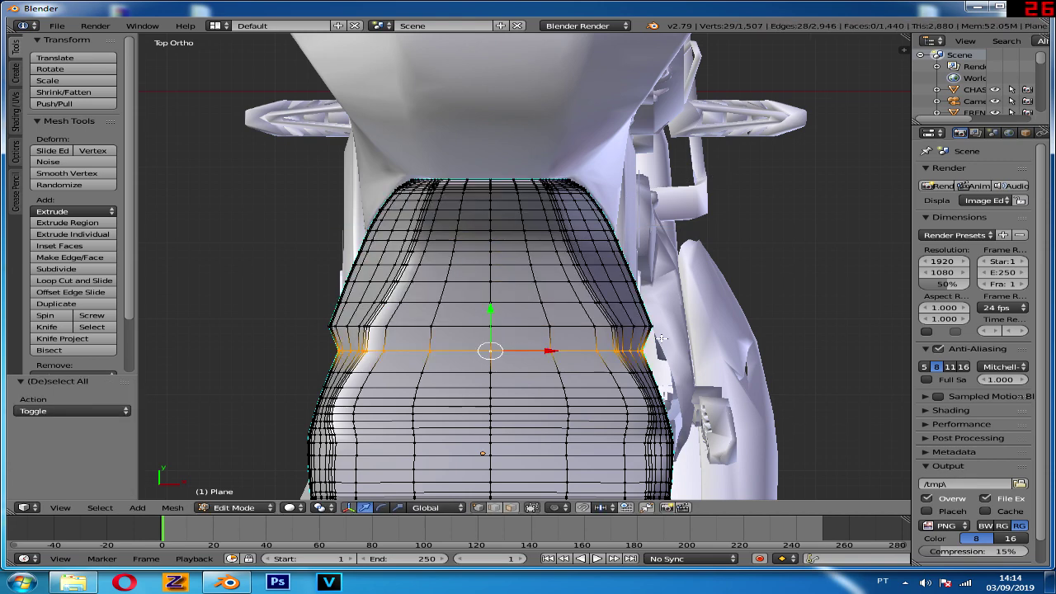
left_click(815, 325)
key("a")
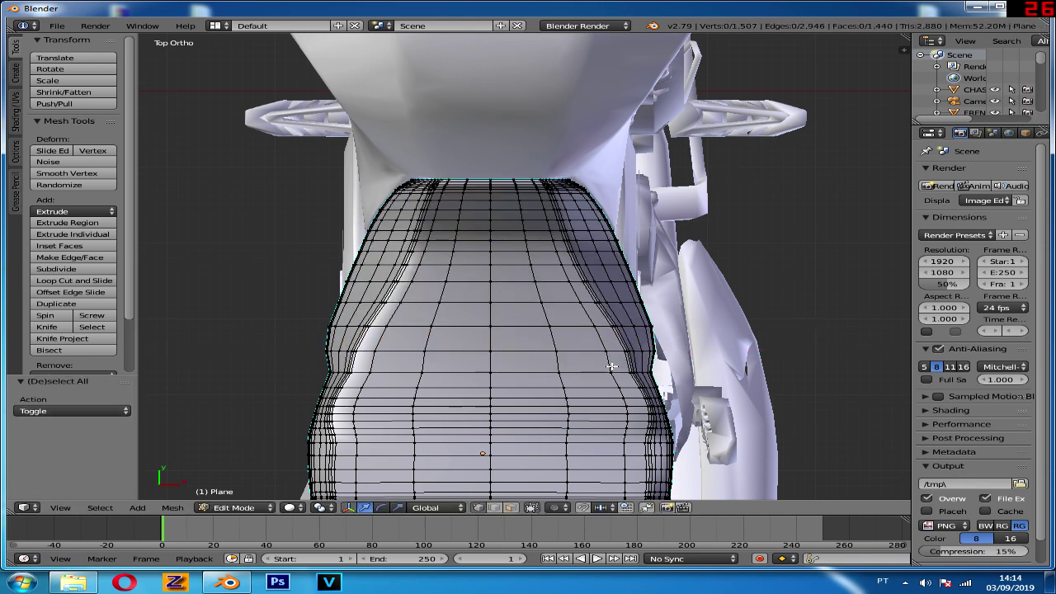
right_click(591, 370, "alt")
key("s")
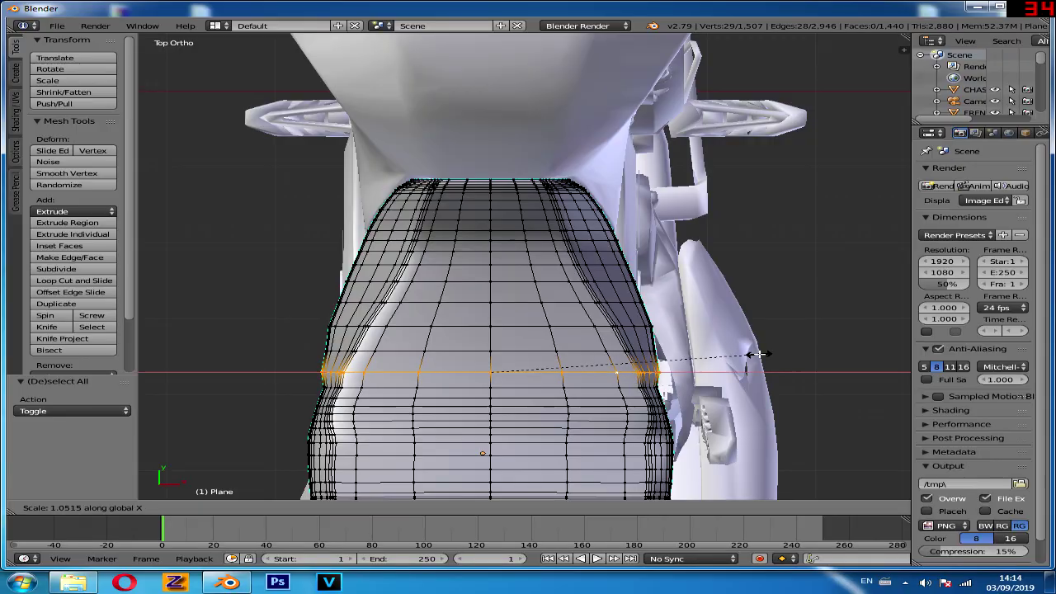
left_click(726, 354)
key("a")
mouse_move(726, 355)
middle_mouse_down()
mouse_move(709, 337)
mouse_move(594, 314)
mouse_move(547, 318)
mouse_move(632, 319)
mouse_move(439, 272)
mouse_move(332, 188)
mouse_move(617, 245)
mouse_move(695, 281)
mouse_move(711, 302)
middle_mouse_up()
Step: Return to Object Mode and narrow the whole seat along X
key("Tab")
key("s")
key("x")
left_click(368, 191)
Step: Narrow the seat to 0.921 along X and nudge it slightly sideways
key("s")
key("x")
left_click(707, 302)
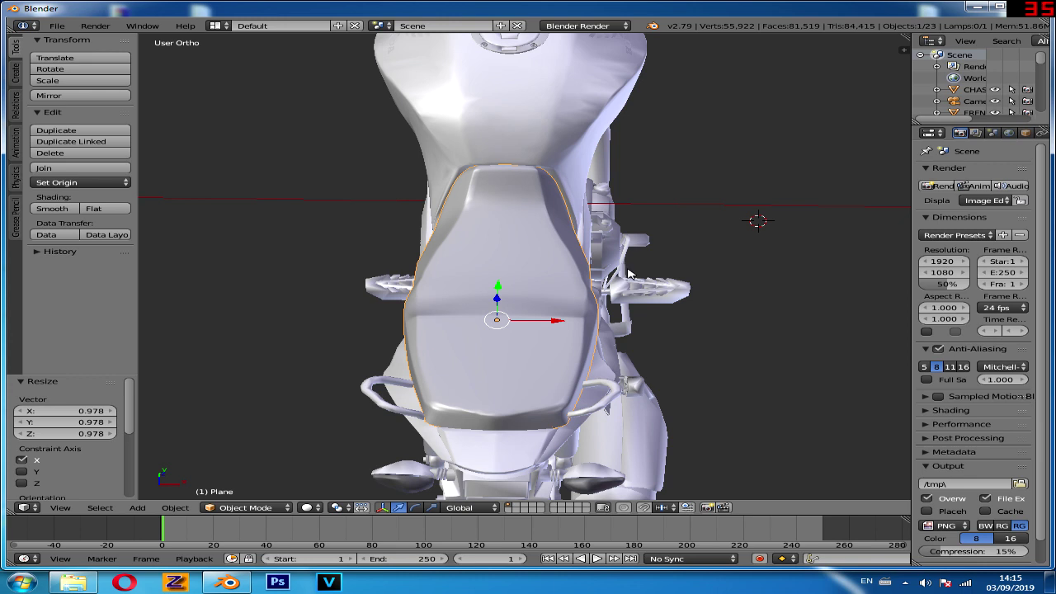
key("s")
key("x")
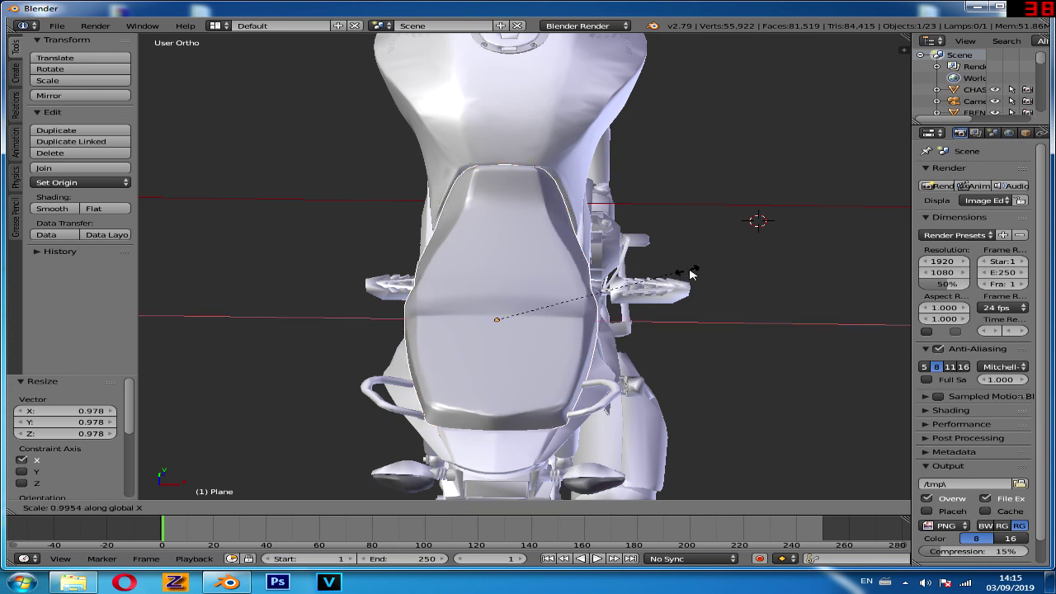
left_click(673, 278)
mouse_move(551, 322)
left_mouse_down()
mouse_move(554, 331)
mouse_move(566, 309)
left_mouse_up()
Step: Enter Edit Mode, cancel a trial scale, and view the whole motorcycle from behind
scroll(566, 309, "up", 1, "shift")
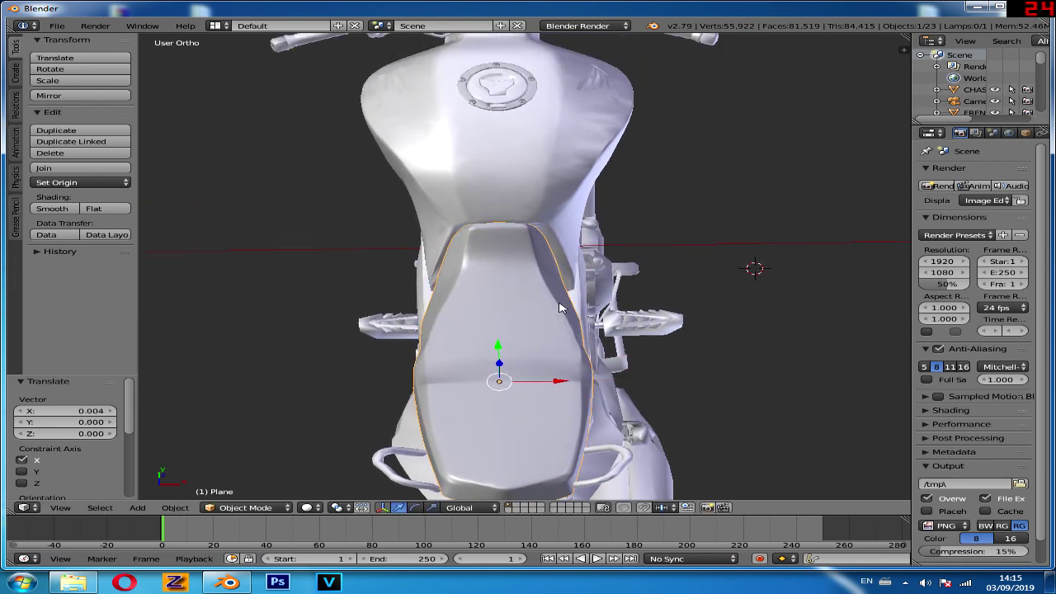
key("Tab")
scroll(566, 297, "up", 2)
key("a")
key("s")
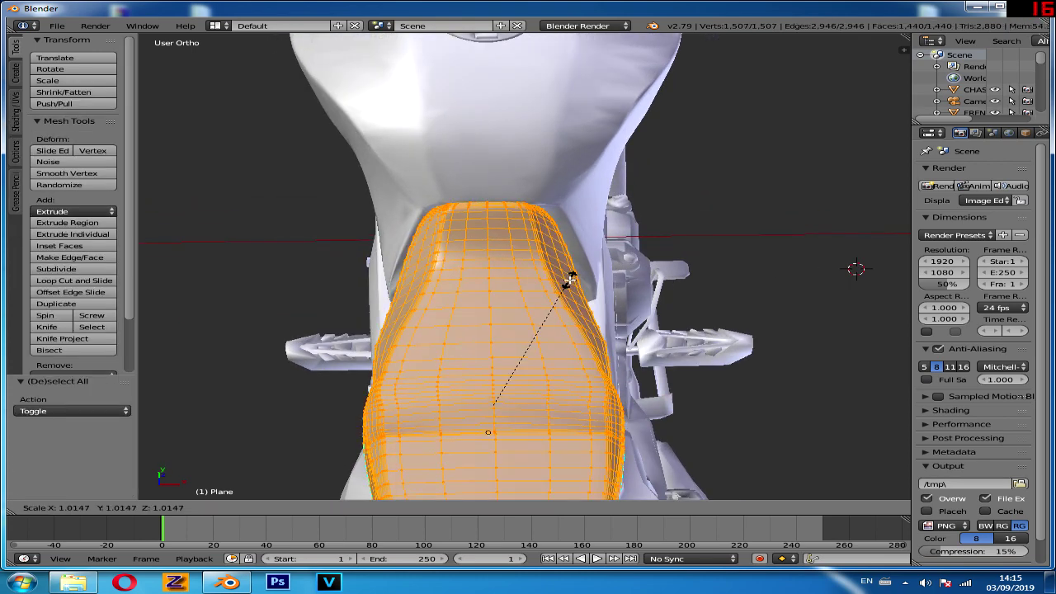
key("Escape")
key("Tab")
middle_click_drag(566, 290, 648, 254)
scroll(730, 231, "down", 3)
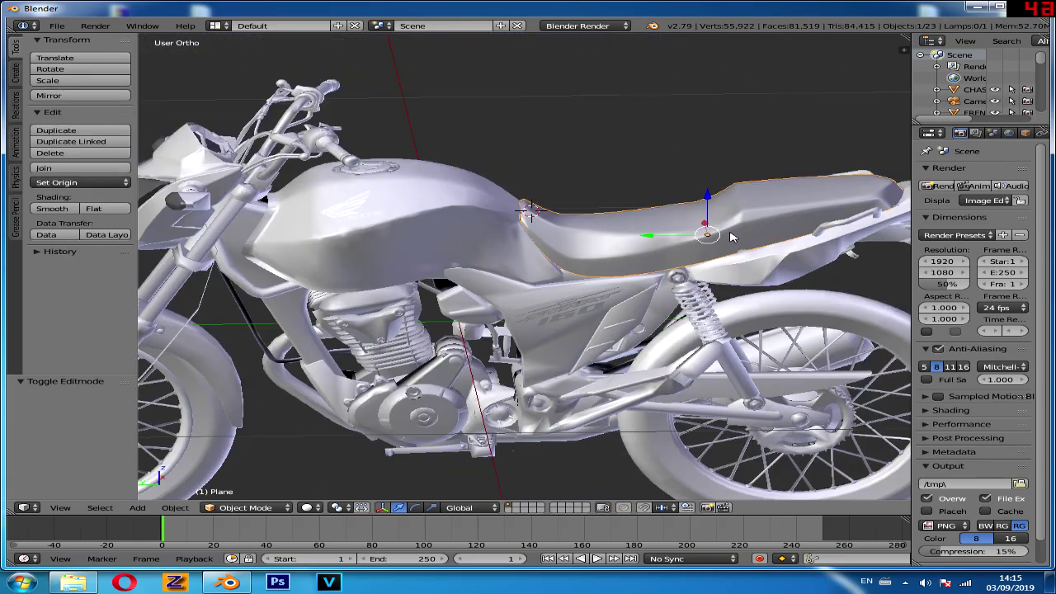
middle_click_drag(731, 217, 372, 225)
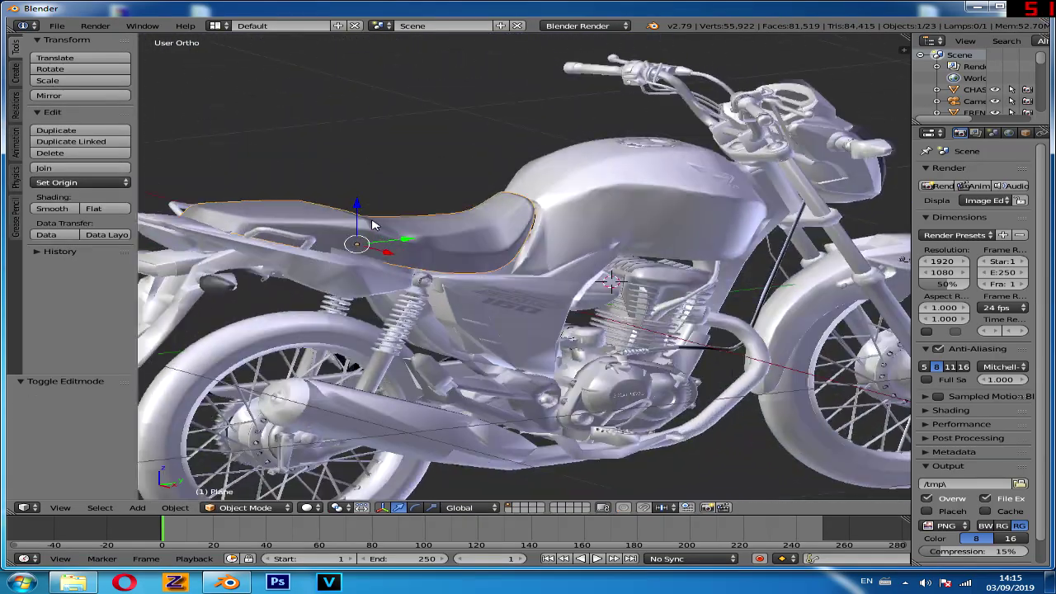
key("KP_0")
key("KP_0")
key("KP_3")
key("z")
key("z")
scroll(373, 224, "up", 3)
middle_click_drag(331, 221, 428, 228, "shift")
key("z")
key("z")
right_click(534, 283)
scroll(535, 264, "down", 4)
right_click(534, 235)
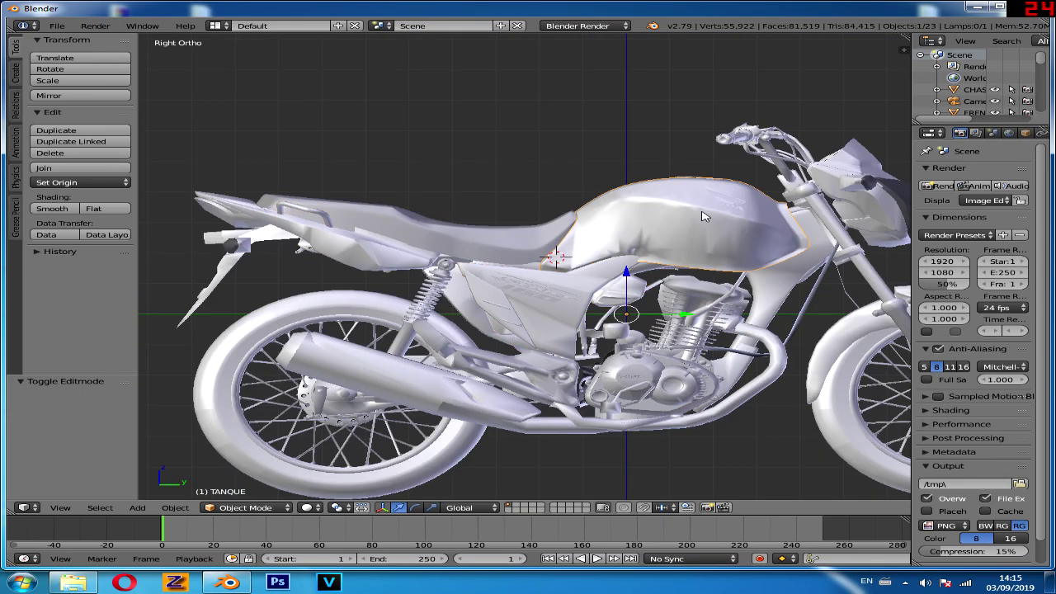
key("a")
right_click(317, 202)
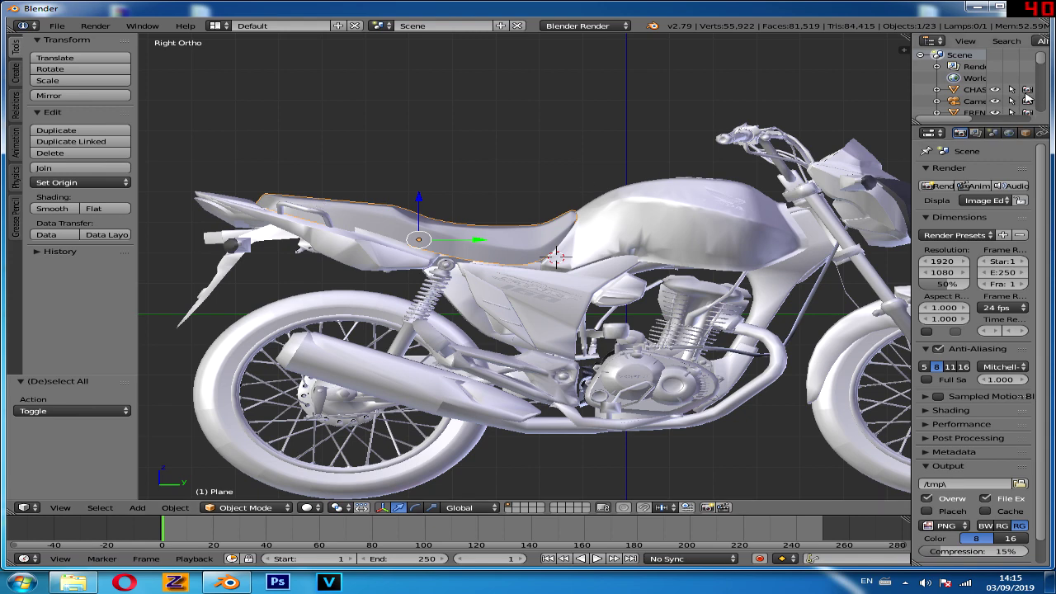
scroll(1010, 100, "down", 3)
key("a")
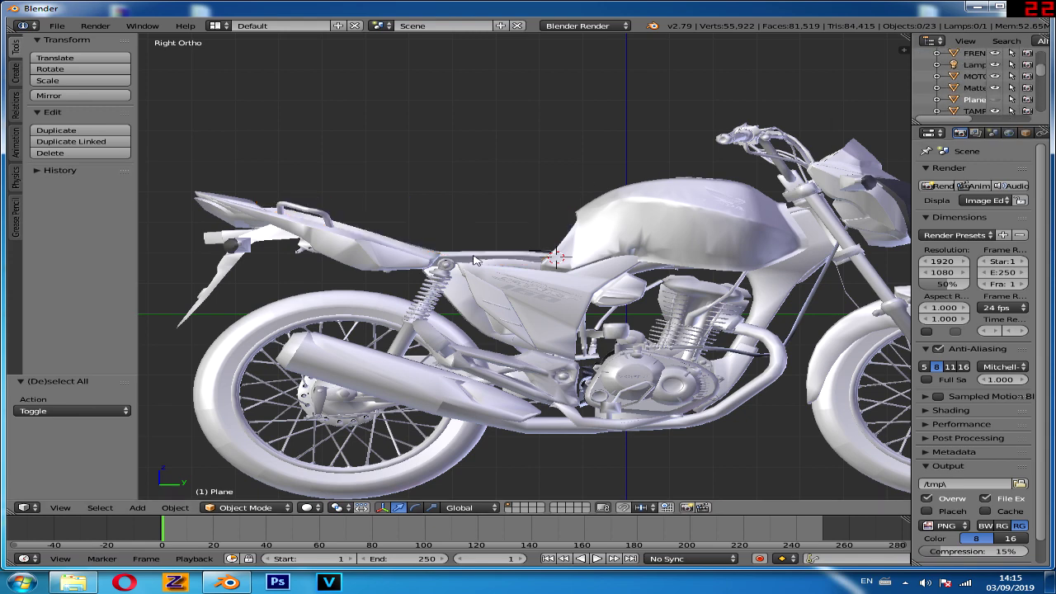
scroll(683, 270, "down", 3)
key("a")
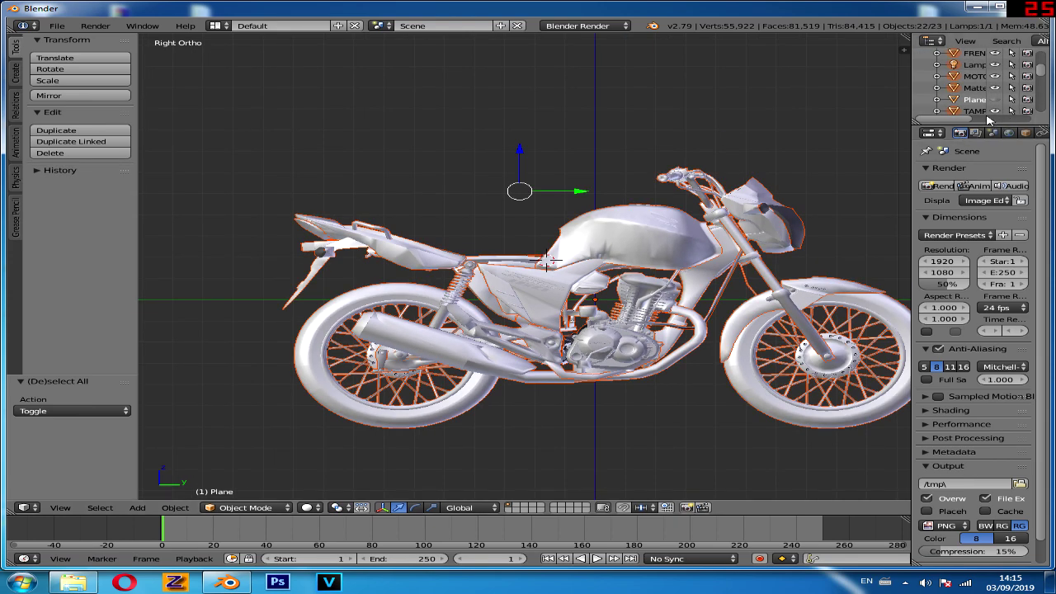
Step: Select every bike part, camera and lamp except the seat Plane, and delete them
left_click(974, 99)
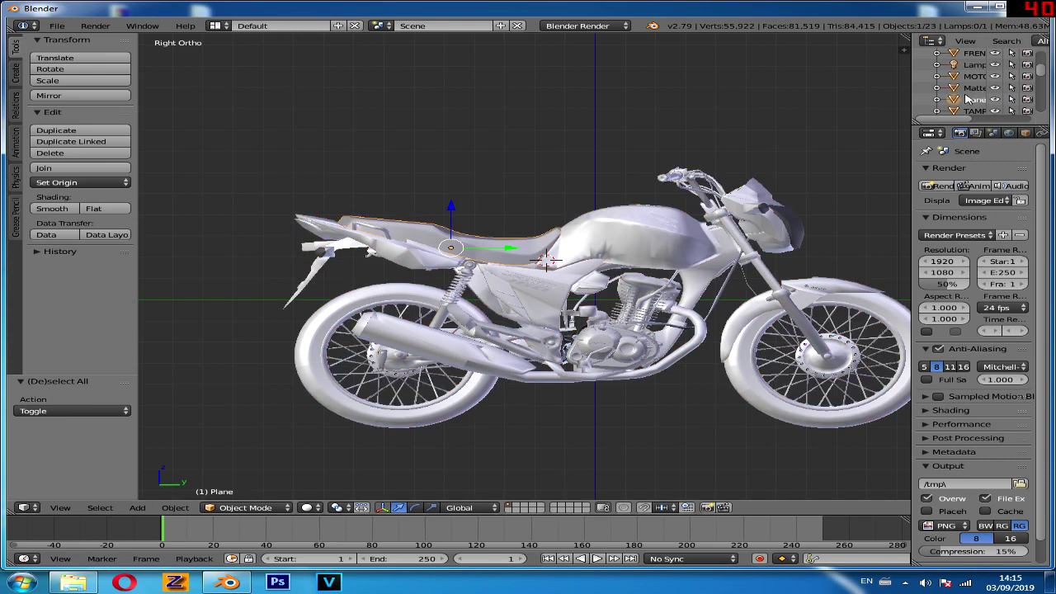
key("a")
key("a")
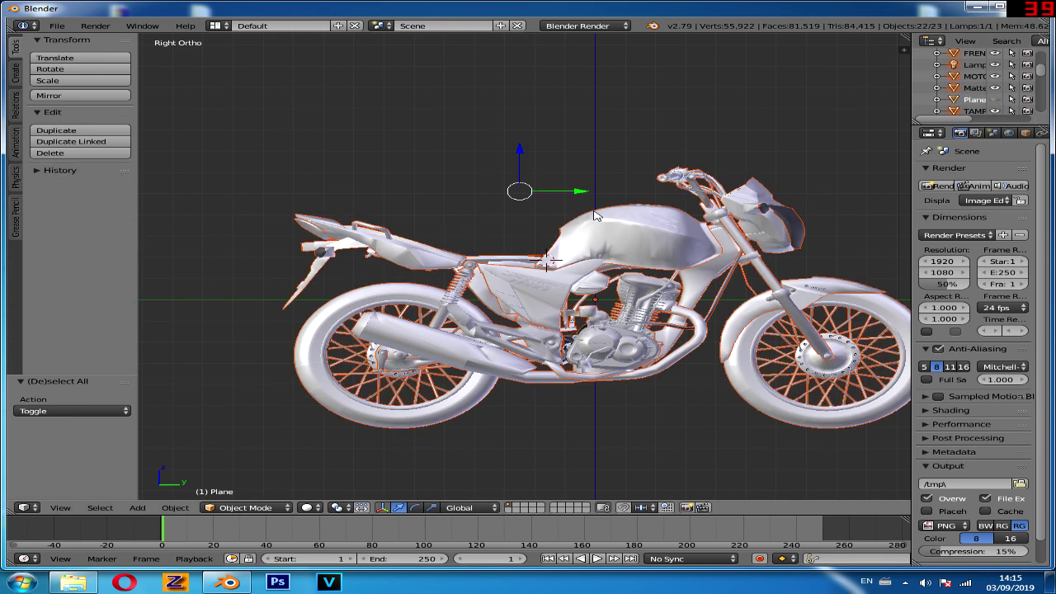
key("a")
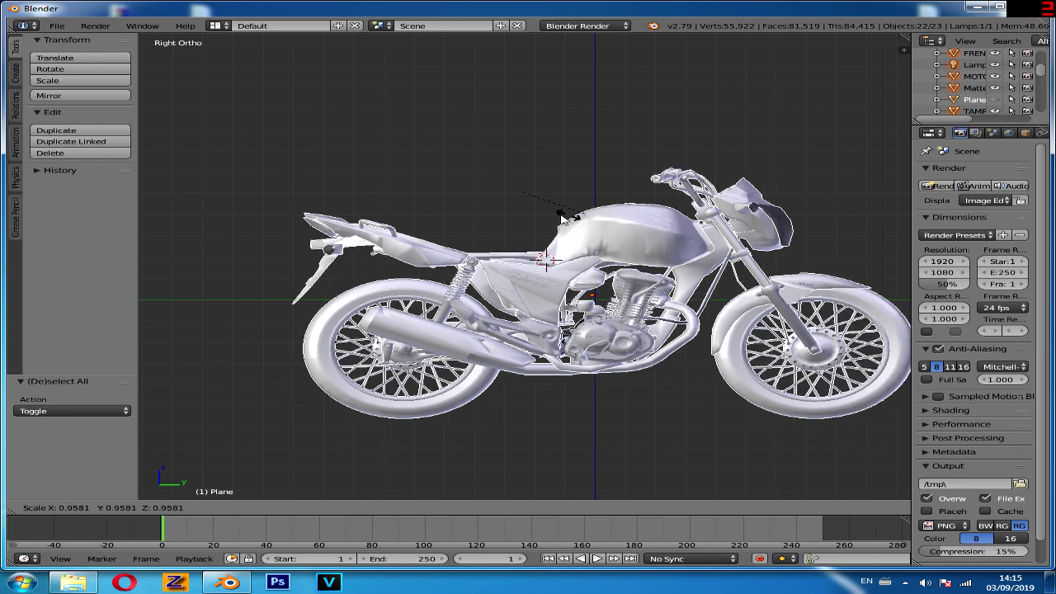
right_click(560, 220)
key("a")
key("a")
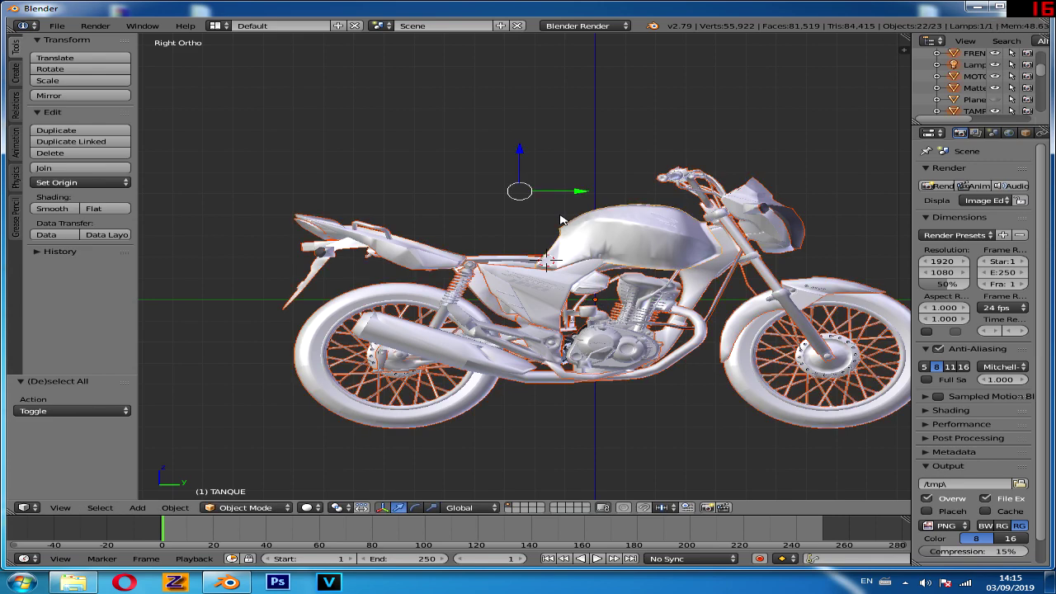
key("Delete")
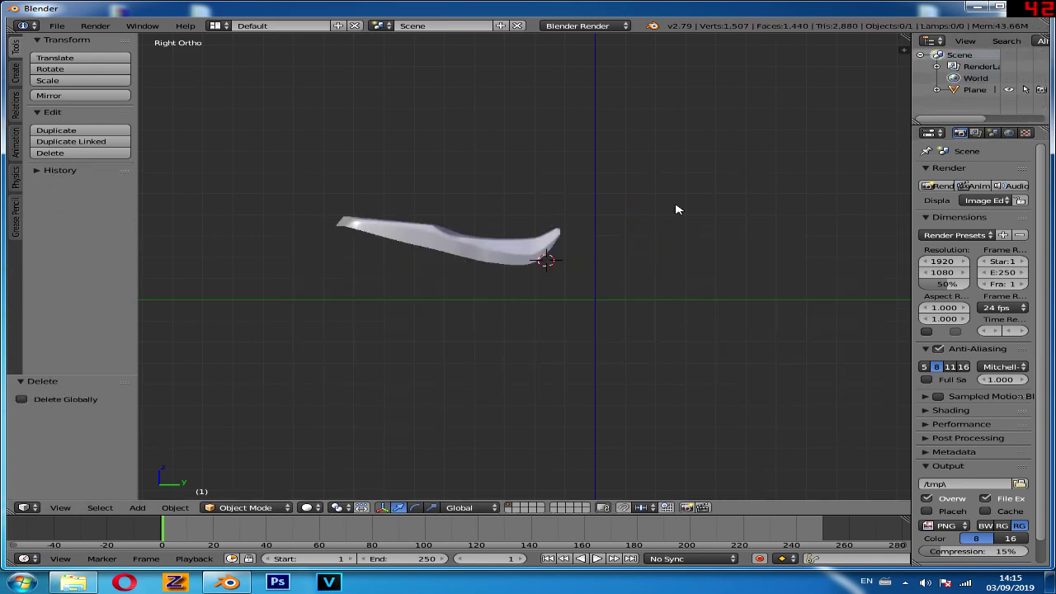
Step: Set the seat's origin to Center of Mass (Surface) and enter Edit Mode in wireframe
left_click(78, 182)
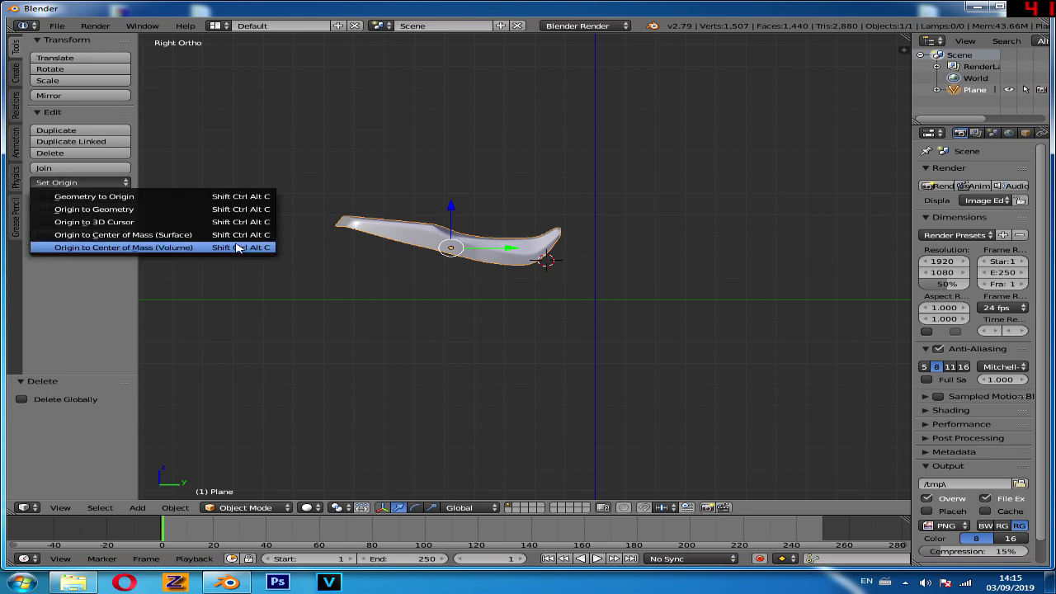
left_click(239, 237)
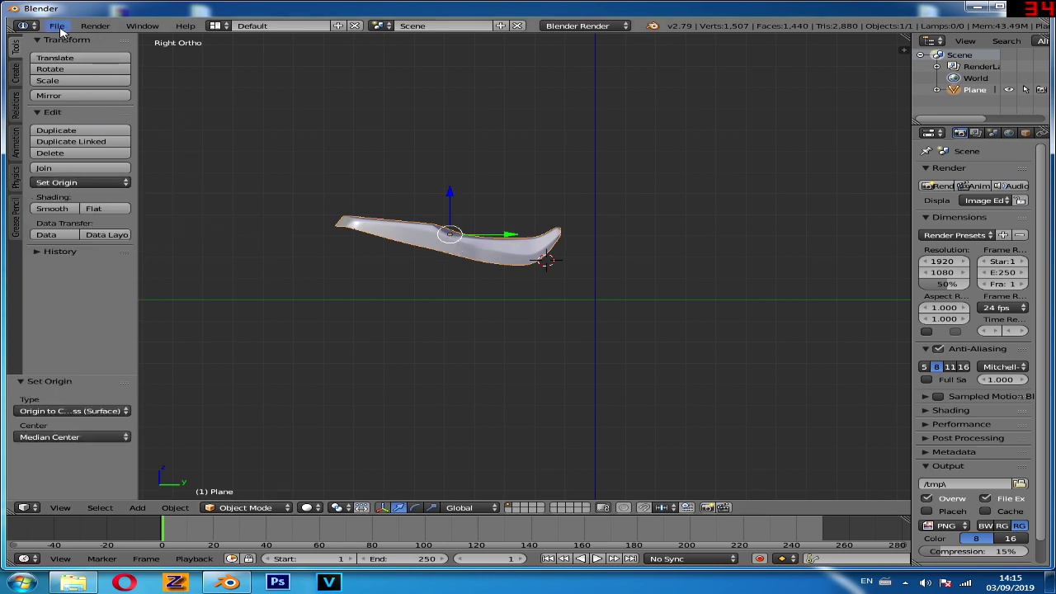
key("Tab")
scroll(569, 260, "up", 5)
scroll(635, 282, "up", 3)
key("a")
key("z")
scroll(636, 285, "up", 4)
key("z")
key("z")
Step: Circle-select vertices at the seat's pointed tip and move one vertex slightly
key("c")
left_click(661, 264)
left_click_drag(660, 264, 670, 263)
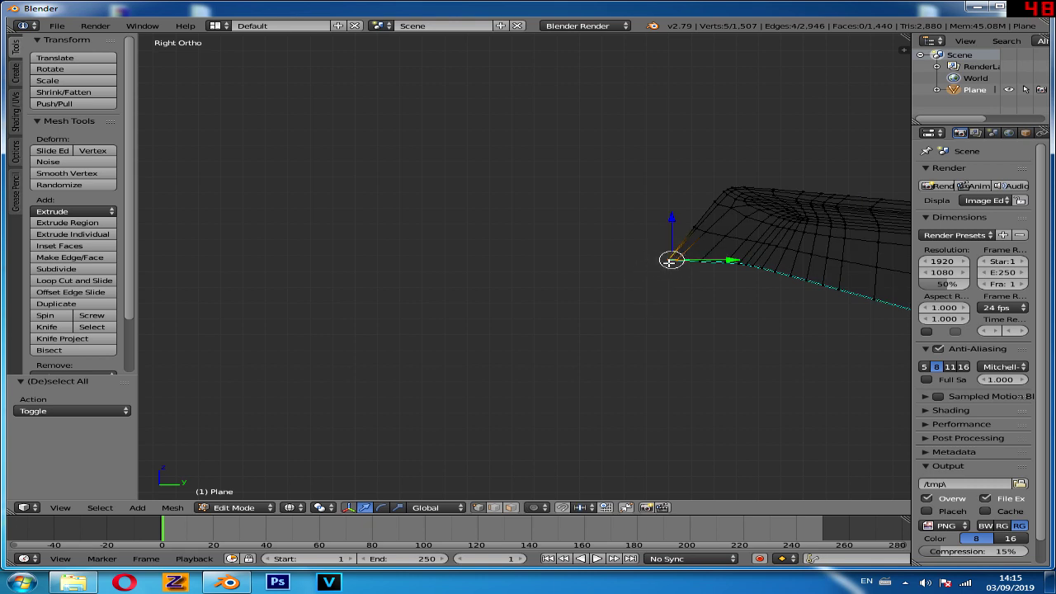
key("c")
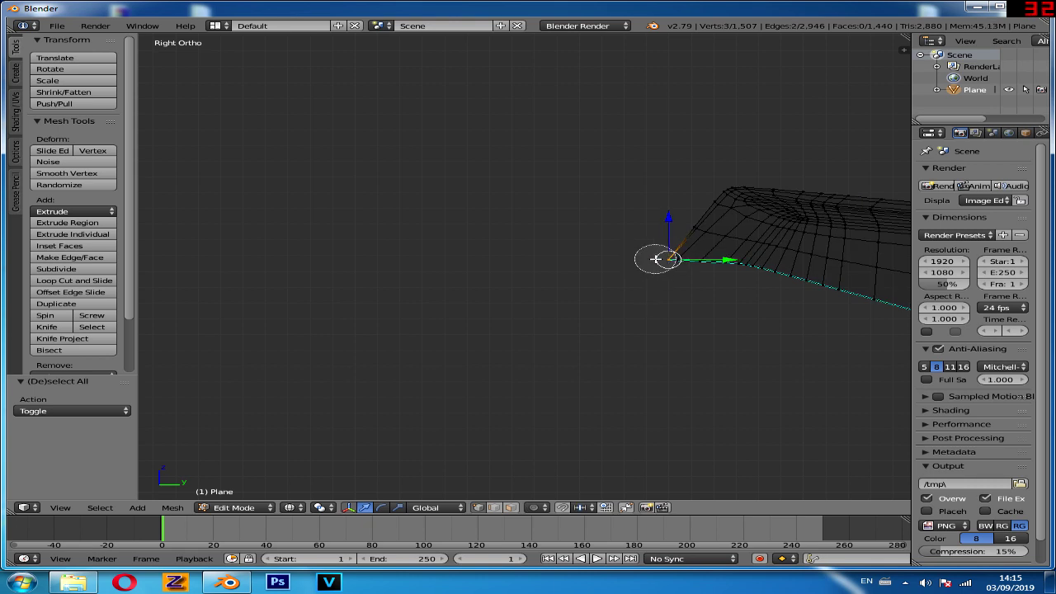
right_click(665, 282)
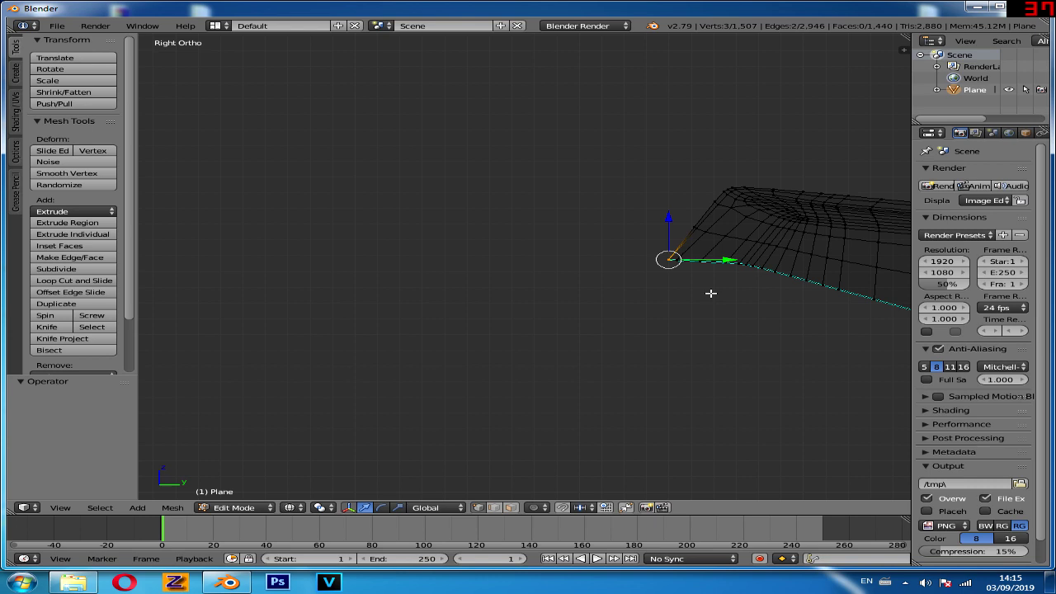
key("g")
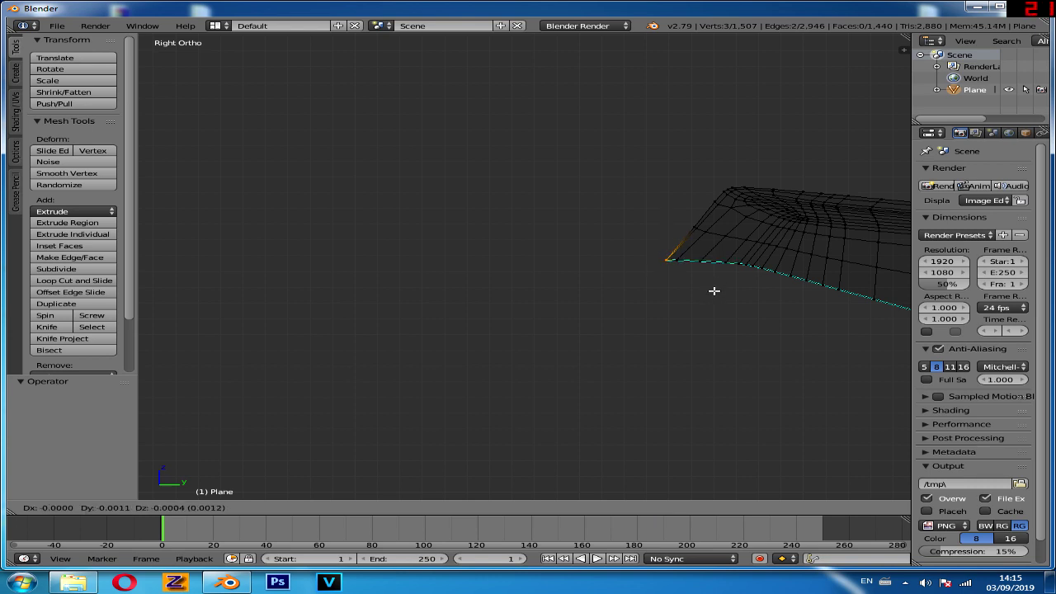
left_click(715, 284)
Step: Extrude a tip vertex along Z, slide it along its edge, and return to Object Mode
key("a")
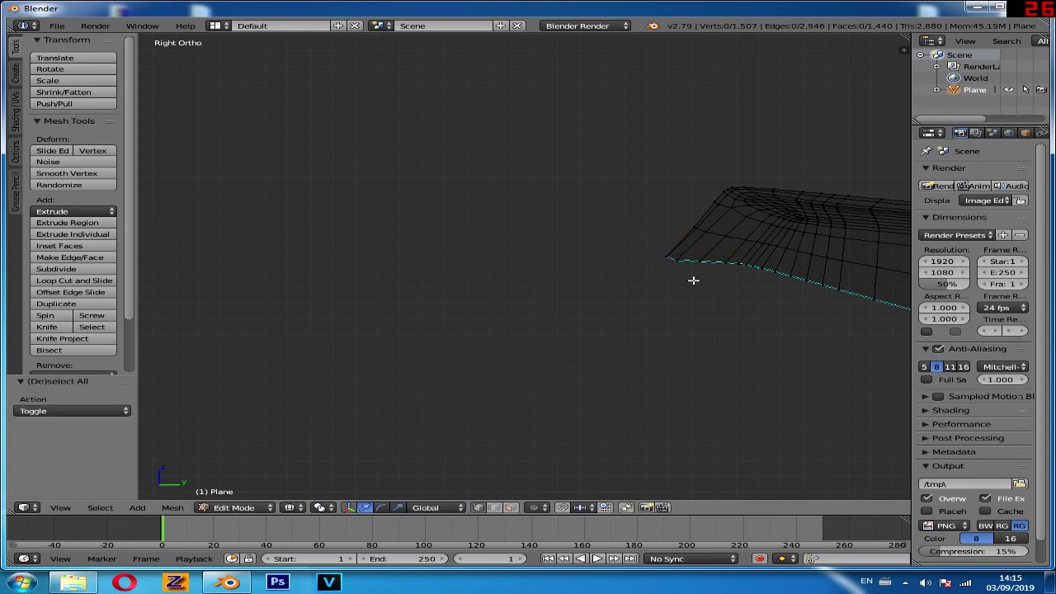
key("e")
key("z")
key("z")
left_click(704, 294)
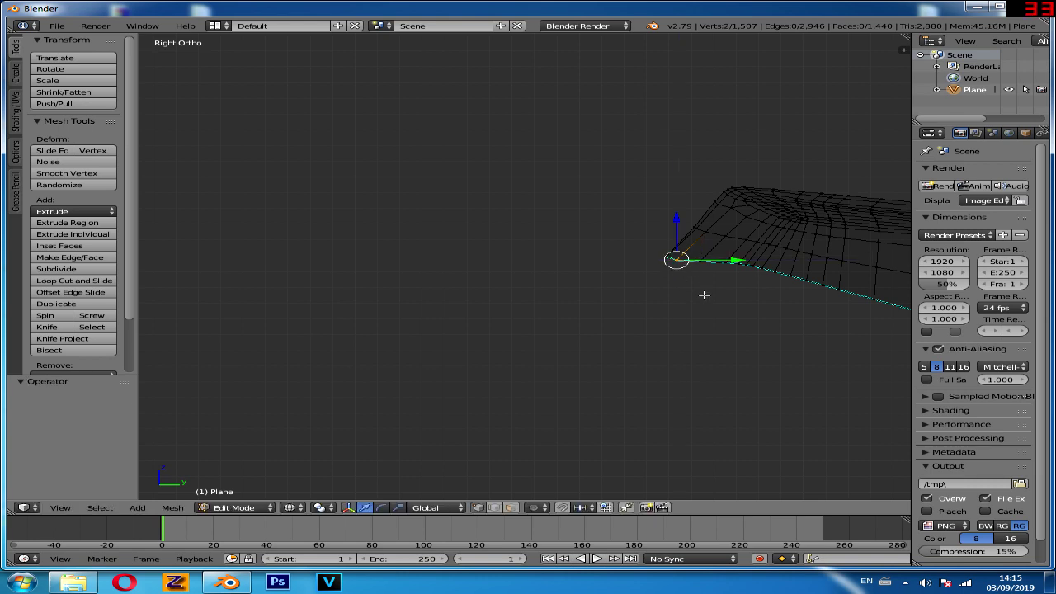
key("shift+v")
key("Escape")
key("shift+v")
left_click(712, 306)
key("Tab")
key("z")
middle_click_drag(784, 393, 624, 399)
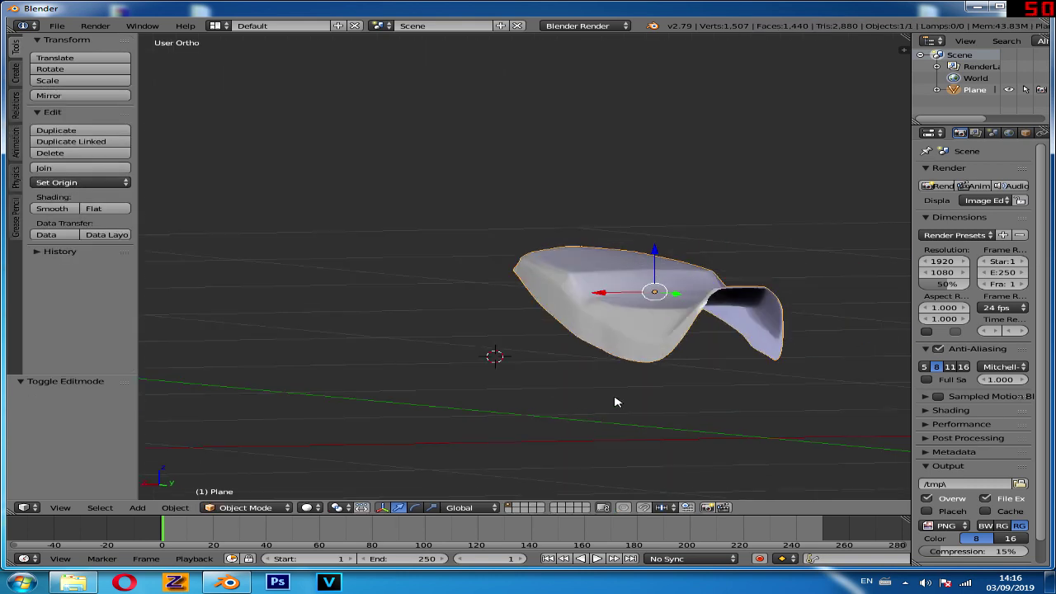
Step: Export the seat as Wavefront OBJ 'banco titan 160.obj' to the Desktop, then quit Blender without saving
left_click(57, 26)
mouse_move(81, 258)
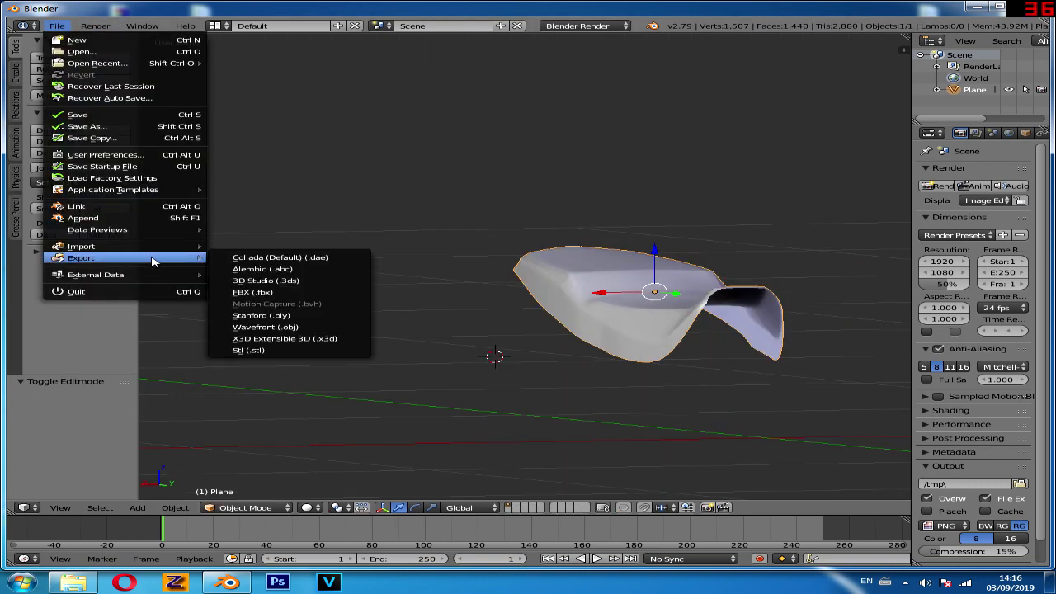
left_click(276, 325)
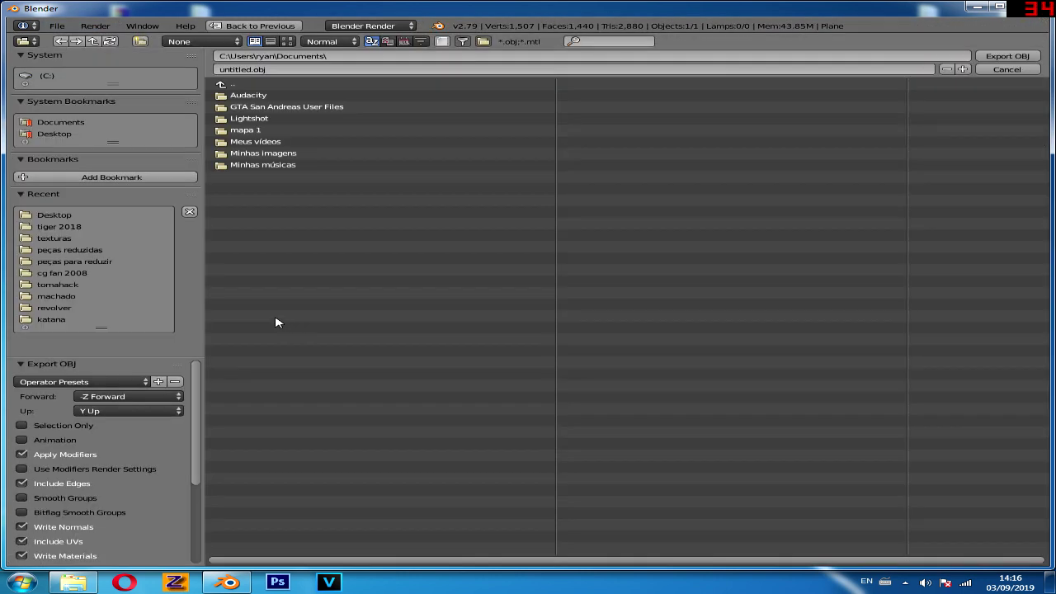
left_click(68, 219)
double_click(372, 238)
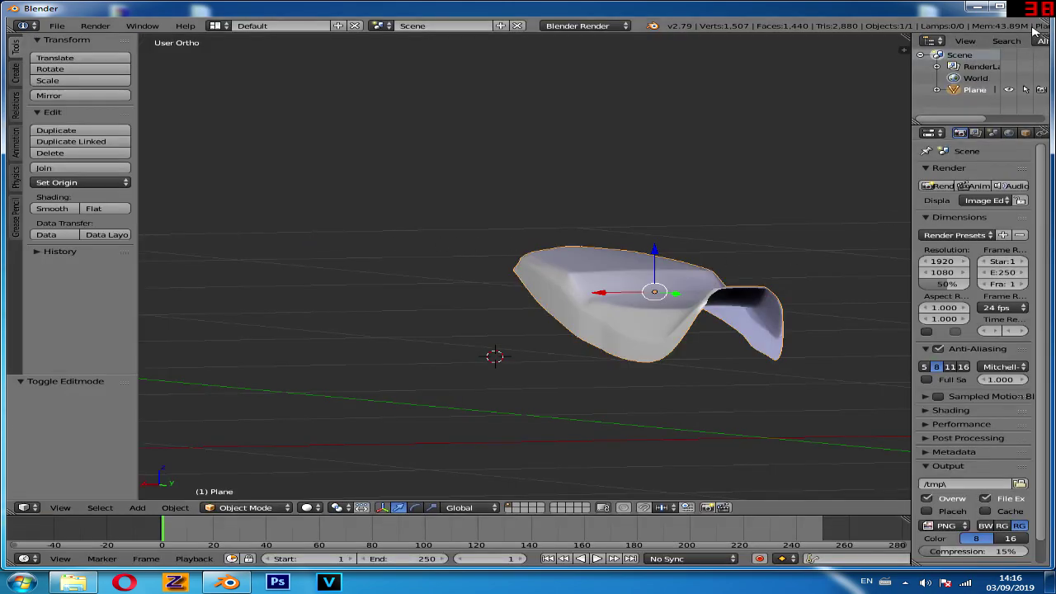
left_click(1013, 8)
left_click(535, 333)
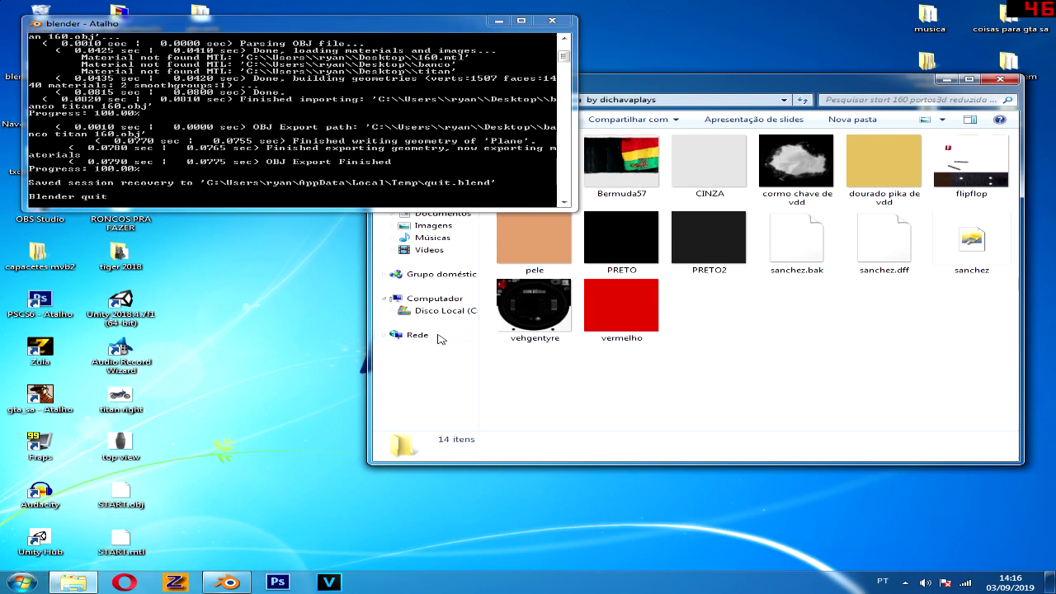
Step: Delete START.obj and START.mtl from the desktop, minimize the texture folder, and start ZModeler 2
left_click(146, 536)
left_click_drag(218, 481, 124, 550)
key("Delete")
key("Return")
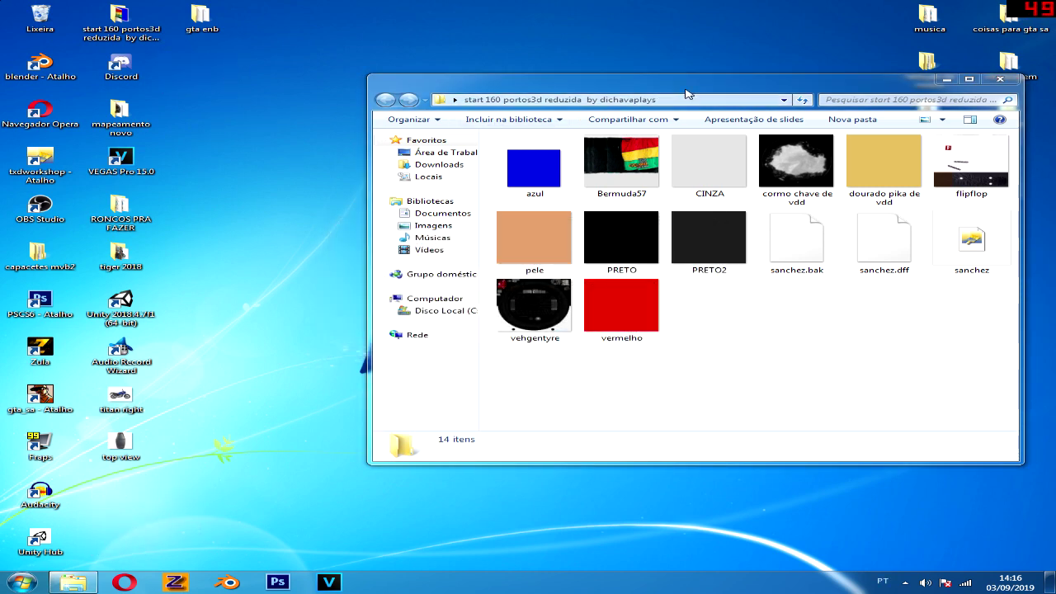
left_click(944, 80)
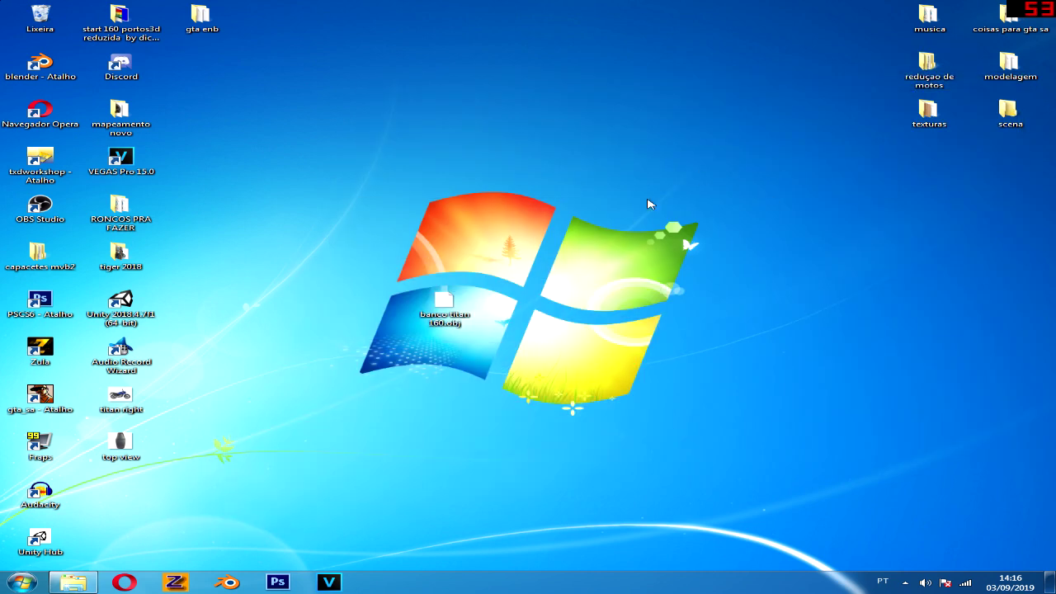
left_click(186, 584)
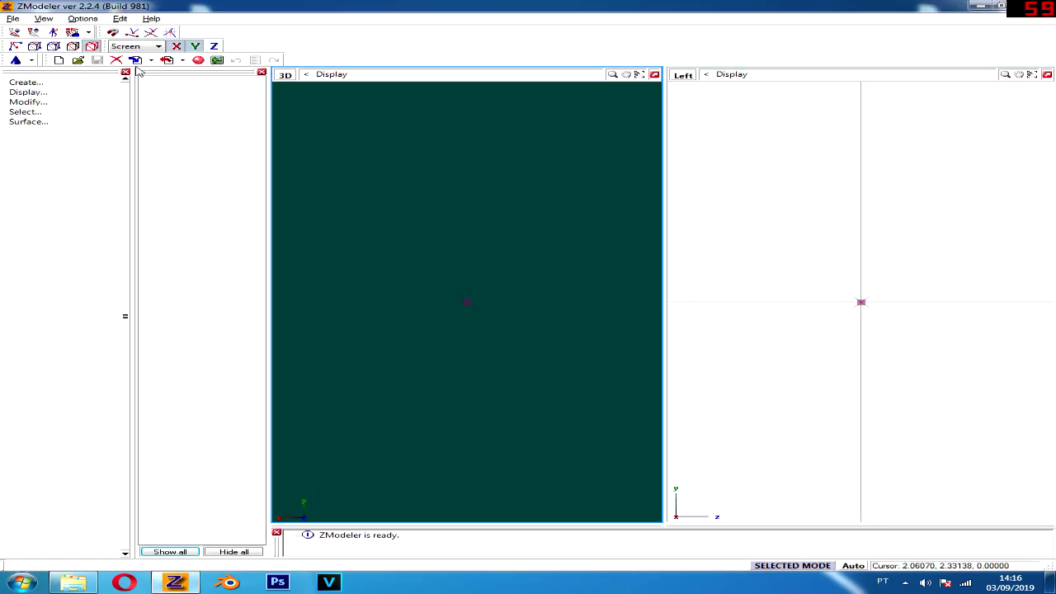
Step: Import the sanchez.dff motorcycle model
left_click(136, 61)
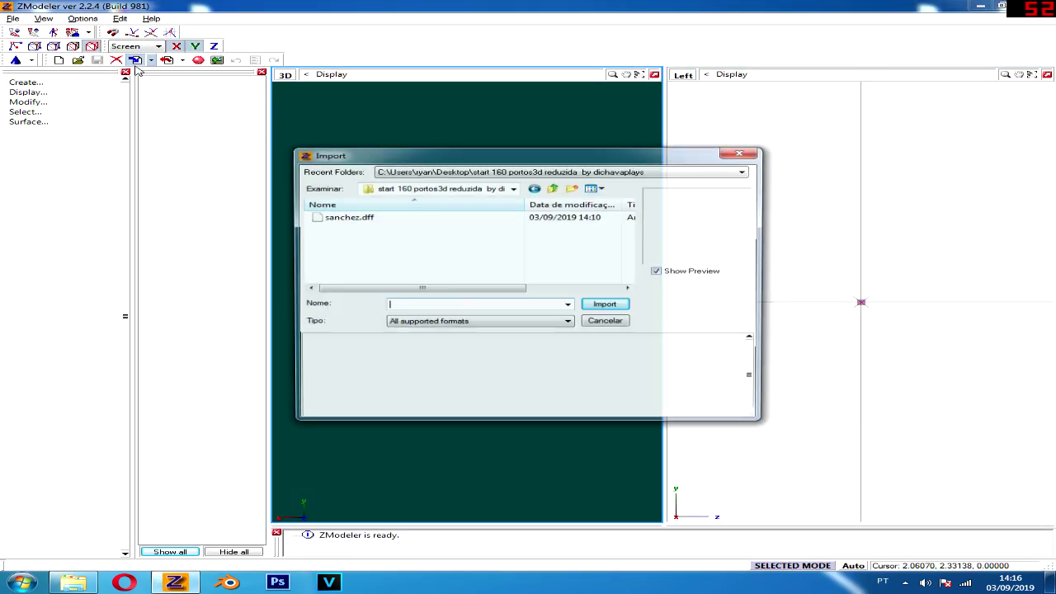
double_click(347, 217)
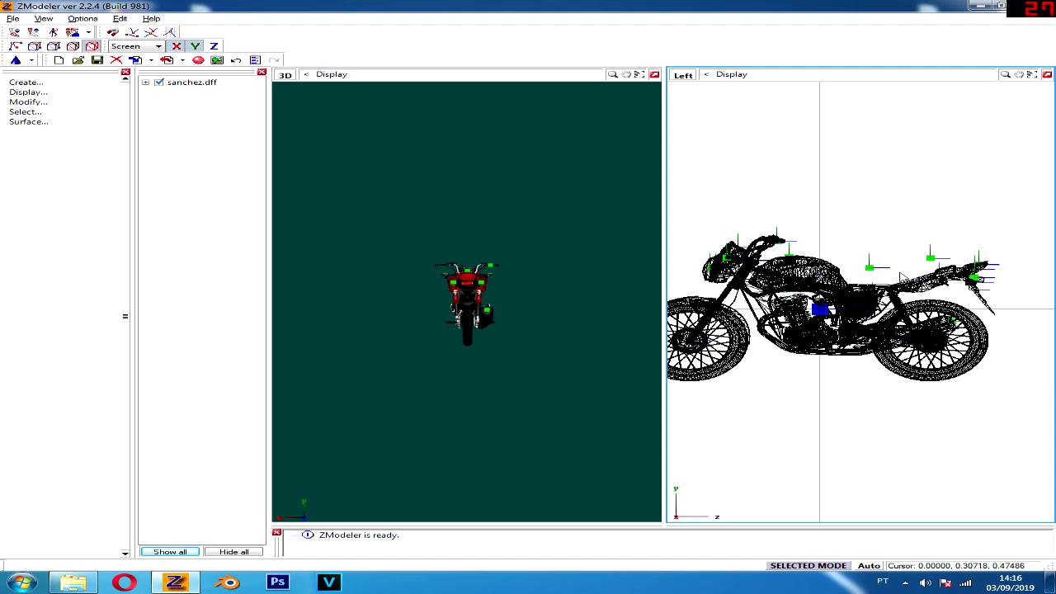
scroll(466, 297, "up", 2)
scroll(466, 297, "up", 2)
scroll(466, 298, "up", 2)
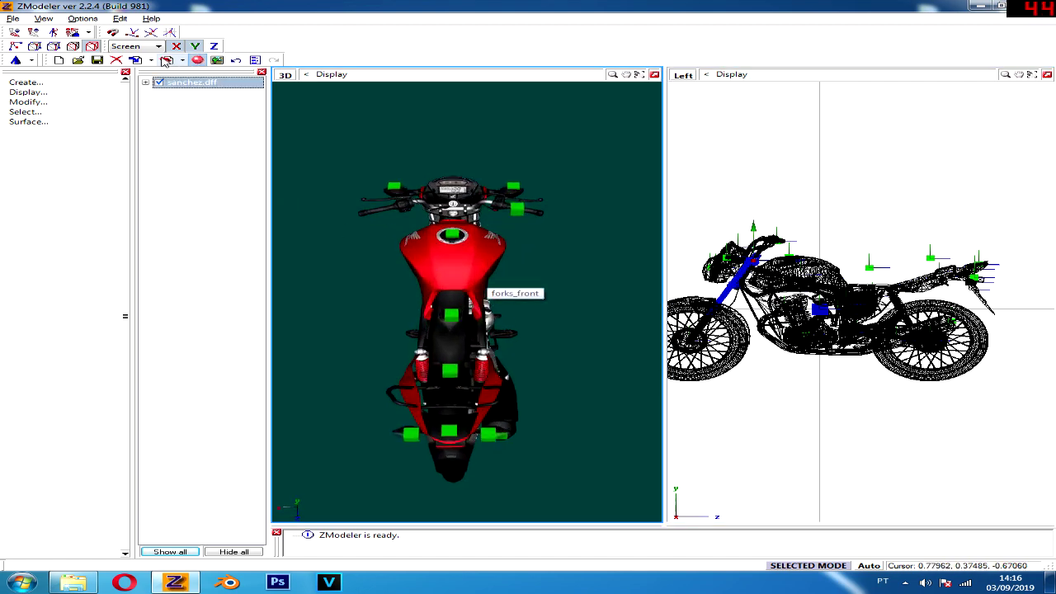
Step: Import 'banco titan 160.obj' from the Desktop (Área de Trabalho)
left_click(136, 60)
left_click(433, 188)
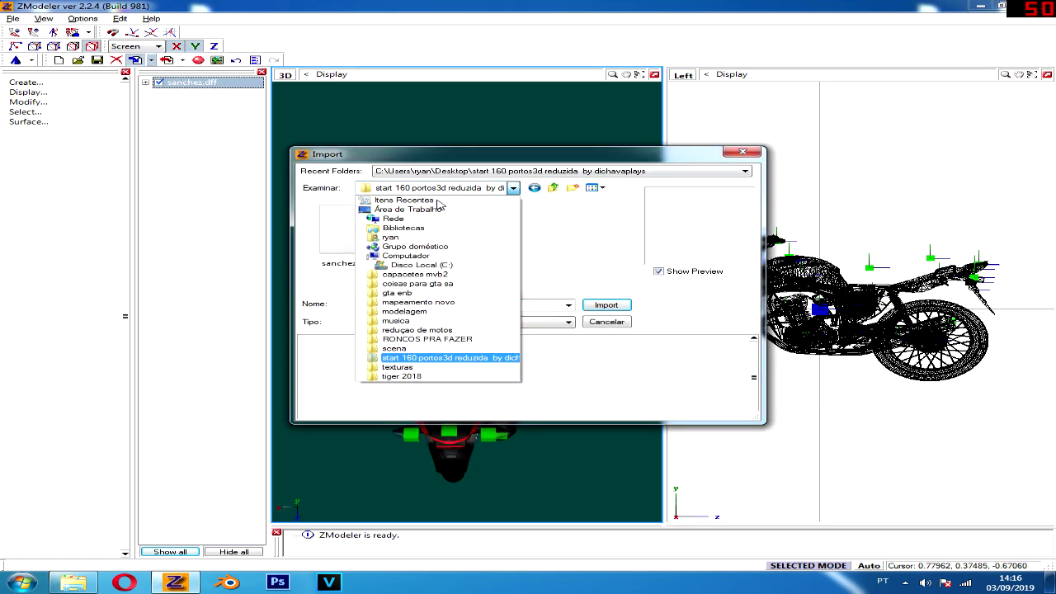
left_click(408, 203)
left_click_drag(630, 206, 629, 284)
double_click(400, 281)
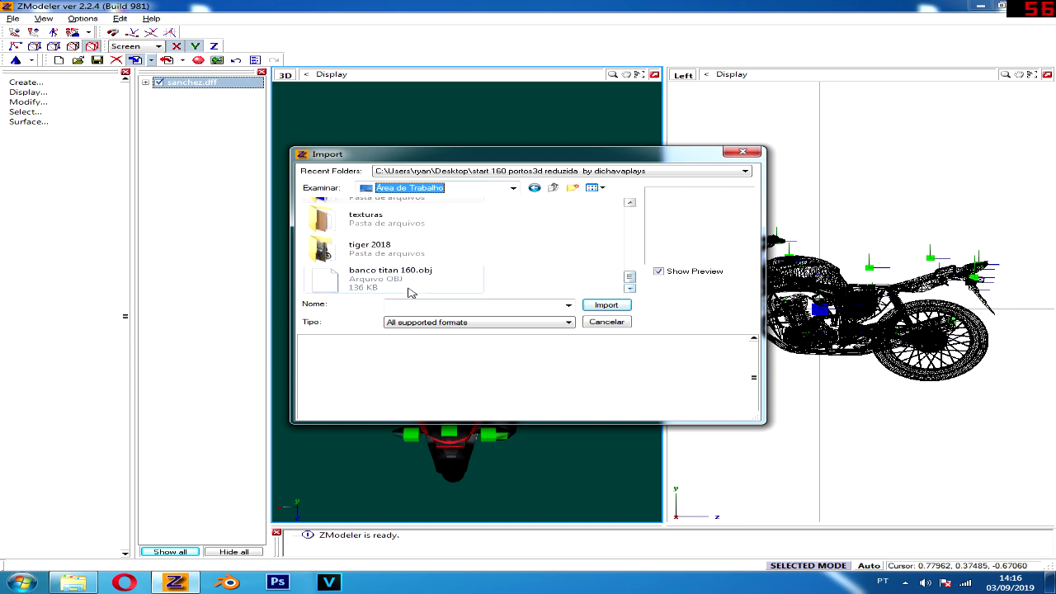
scroll(376, 250, "up", 1)
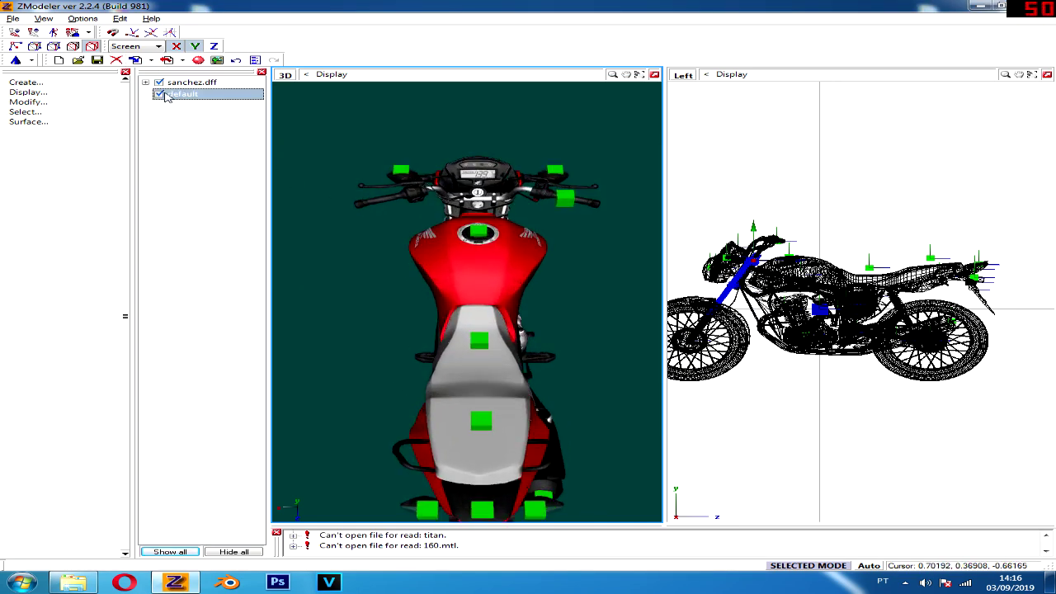
Step: Select the imported seat mesh and show it in isolation, hiding the bike
scroll(849, 263, "up", 3)
left_click(946, 290)
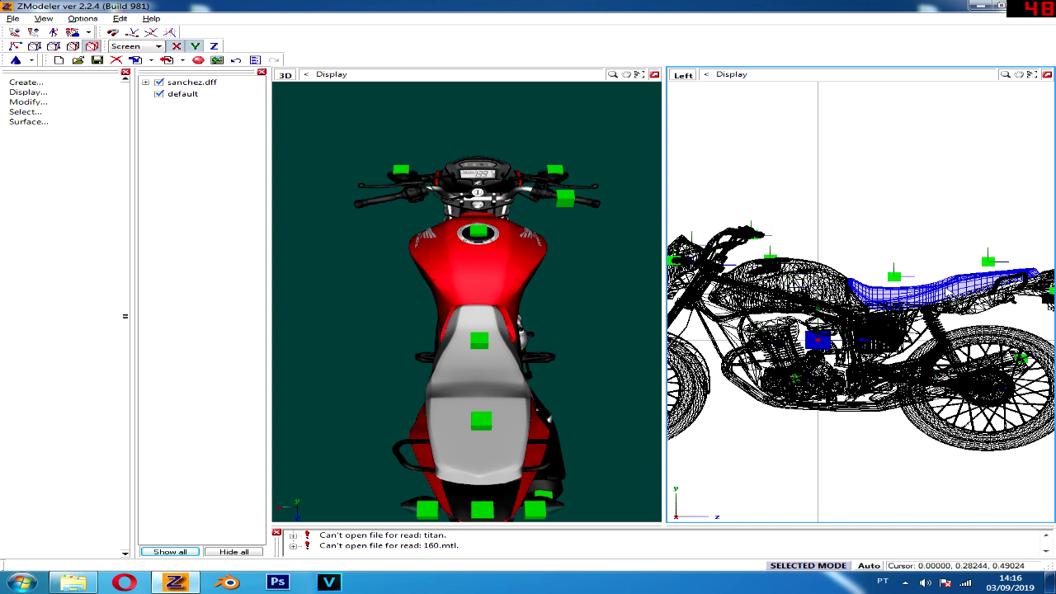
scroll(948, 293, "up", 2)
right_click(946, 289)
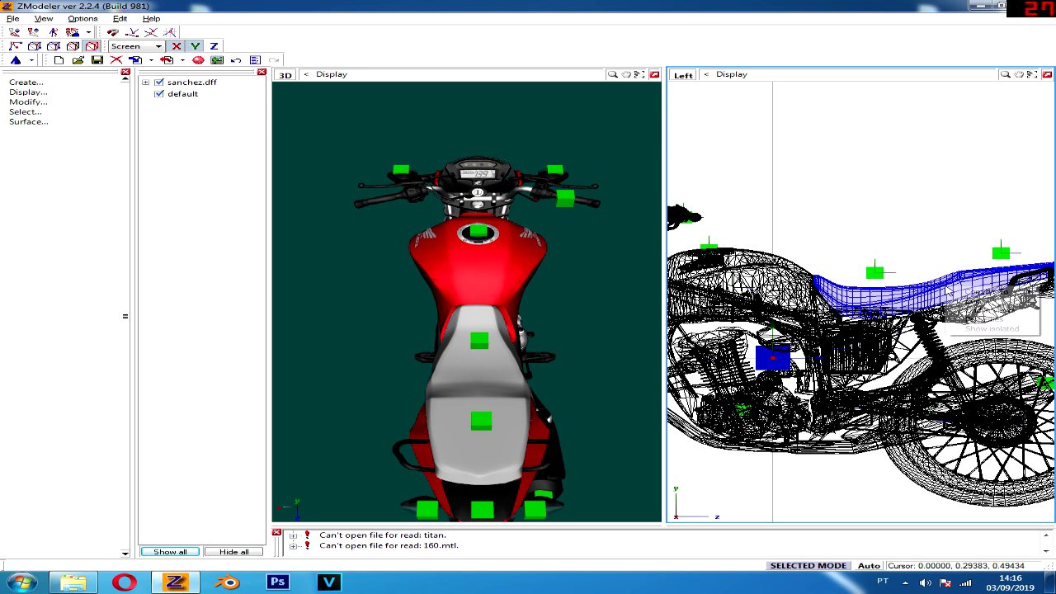
left_click(992, 328)
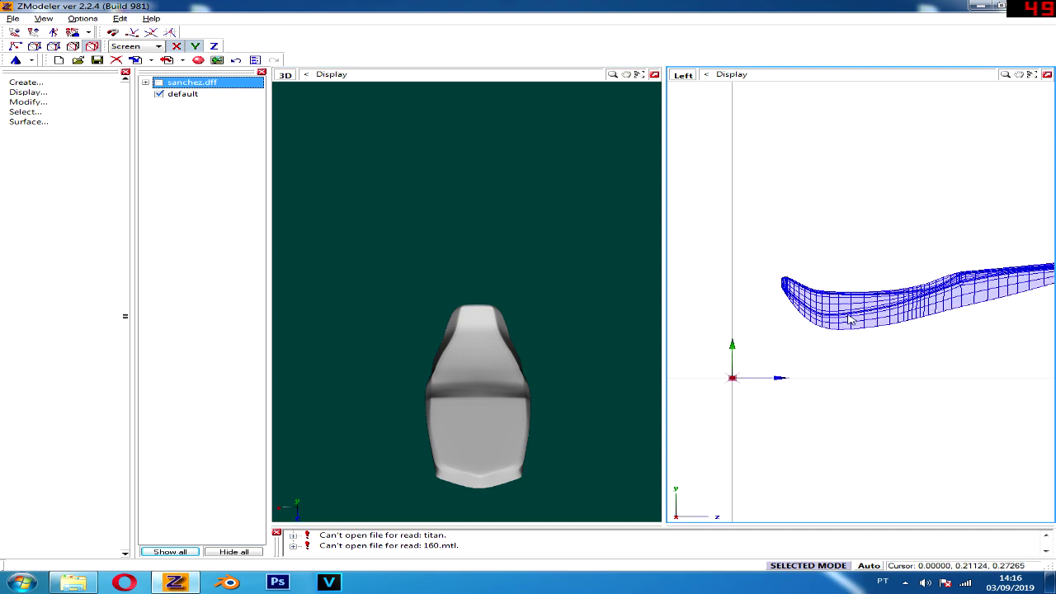
Step: Choose Material002 in the Materials Editor and close it with OK
left_click(198, 59)
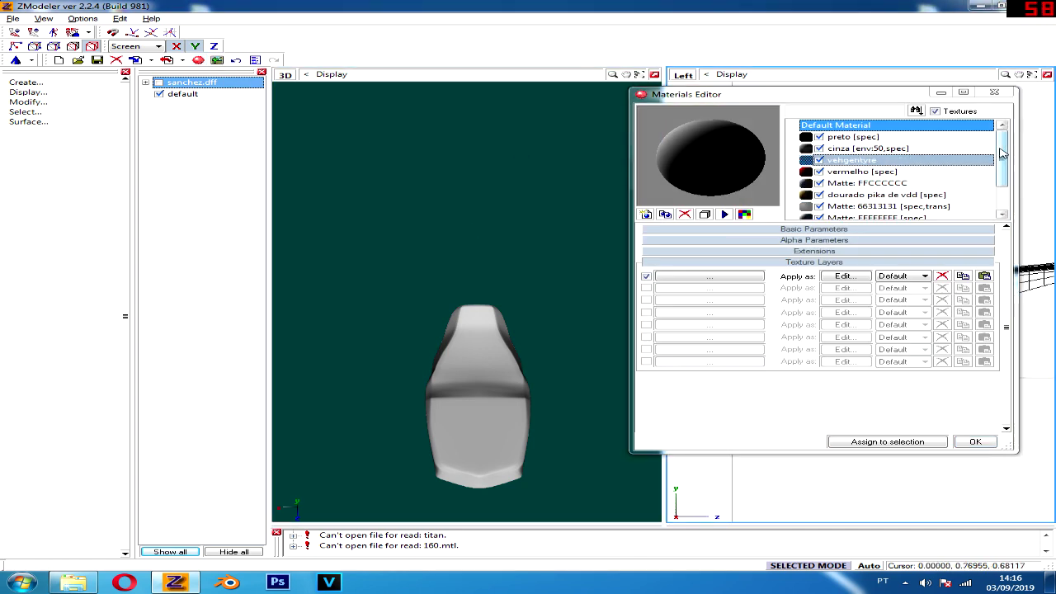
scroll(908, 199, "down", 1)
left_click(853, 206)
left_click(862, 196)
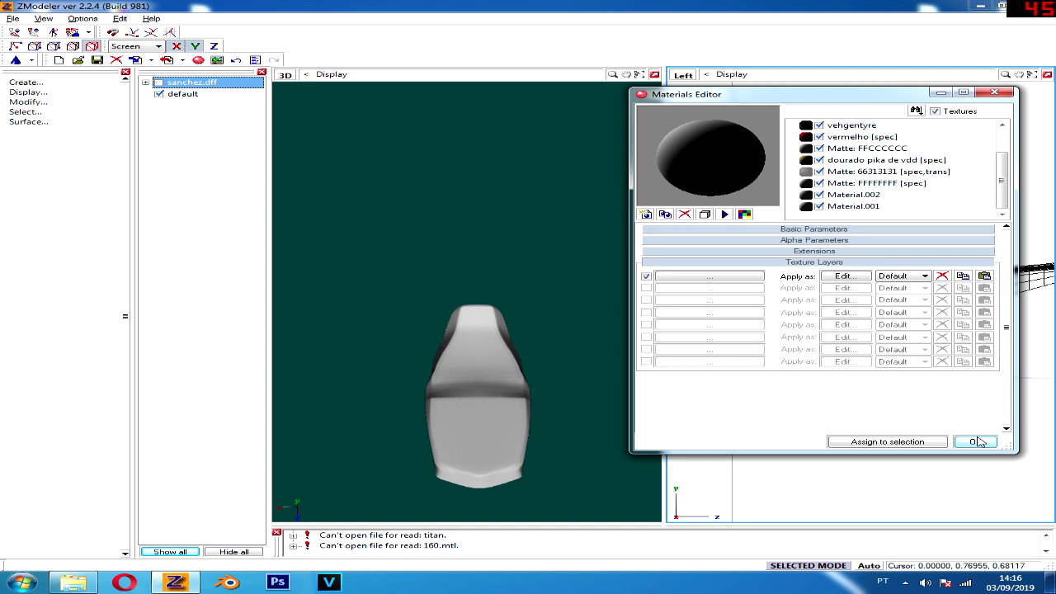
left_click(975, 443)
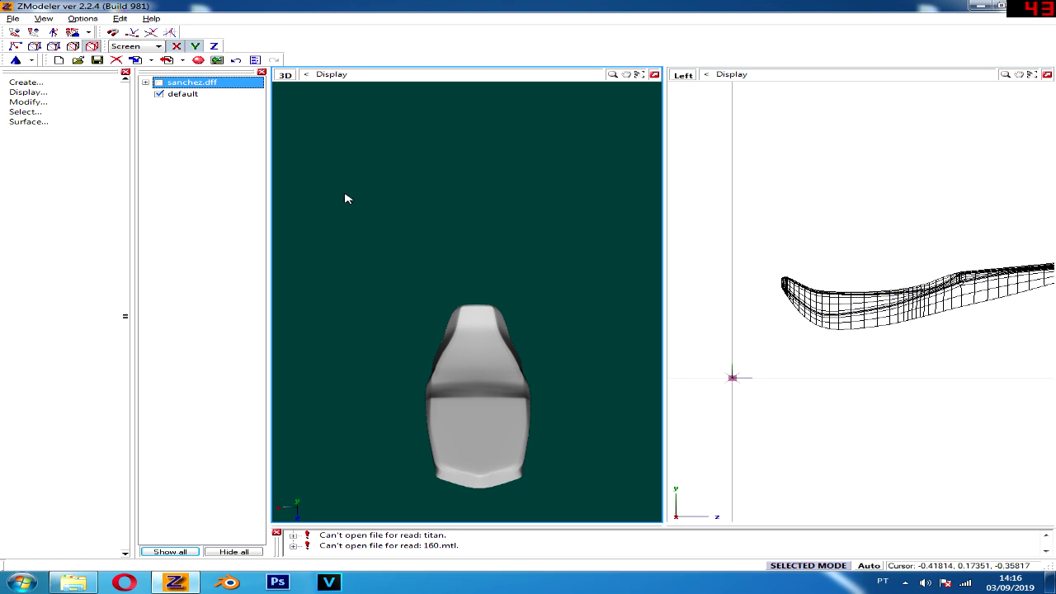
left_click(26, 82)
Step: Draw a small helper grid surface above the seat and attach the seat mesh to it
left_click(36, 141)
left_click(35, 151)
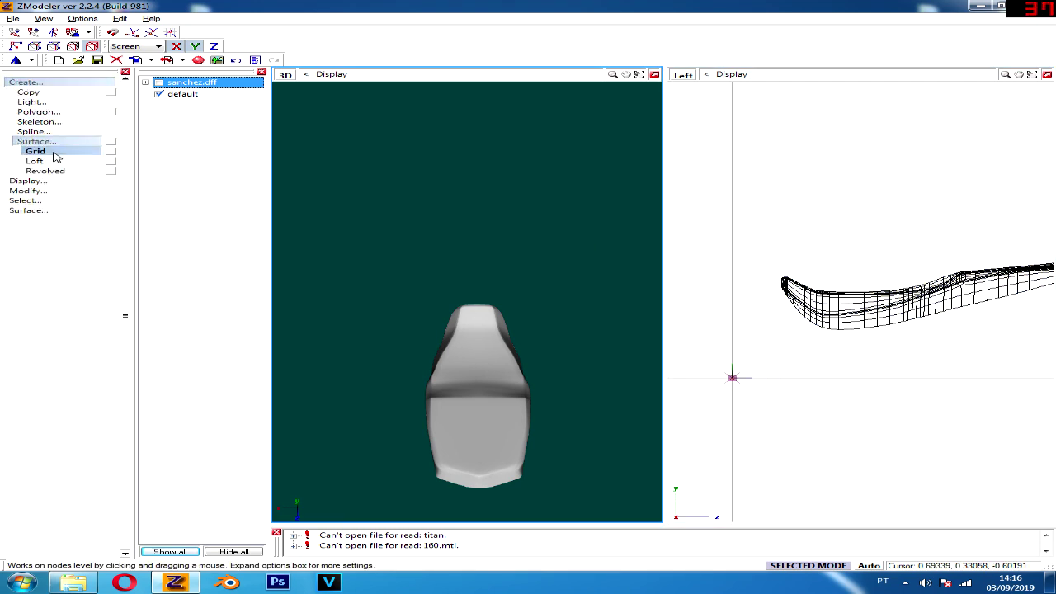
left_click_drag(817, 208, 775, 231)
left_click(26, 82)
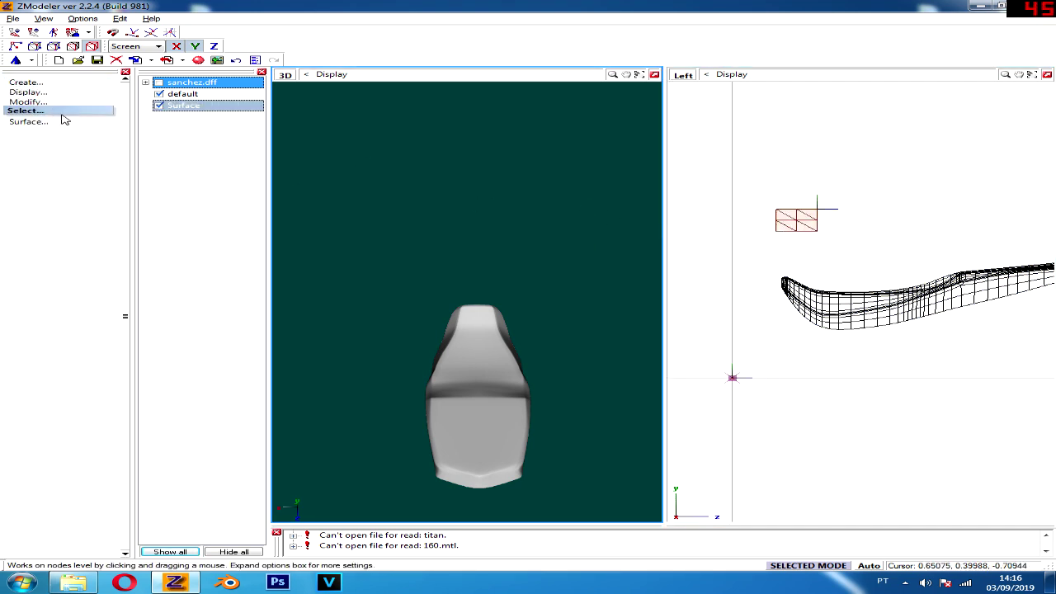
left_click(28, 101)
left_click(35, 141)
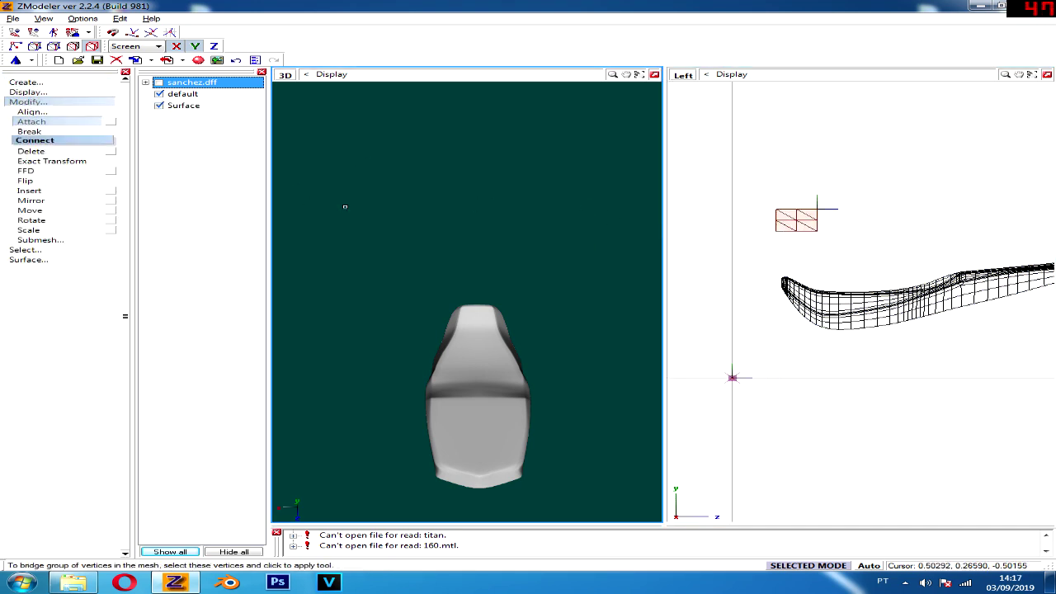
left_click(802, 221)
Step: Select and delete the helper grid's polygons in the Left view, leaving only the seat
left_click(32, 121)
left_click(28, 101)
left_click(25, 111)
left_click(30, 179)
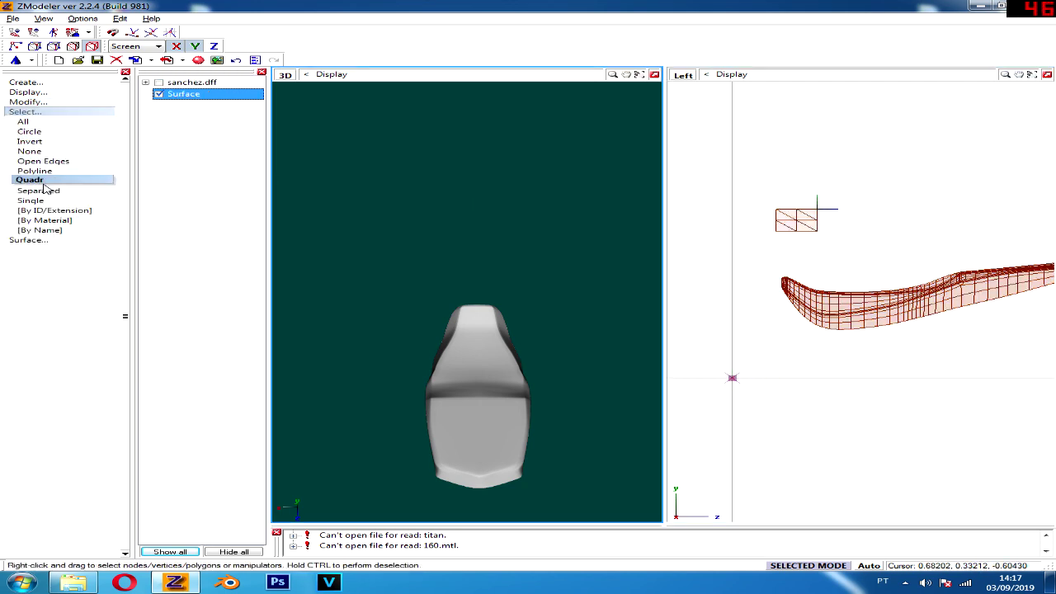
left_click(816, 319)
right_click(816, 314)
right_click_drag(767, 236, 818, 235)
key("Delete")
key("5")
Step: Set the seat's vertex format to 2 UV channels in its properties
right_click(815, 278)
right_click(819, 296)
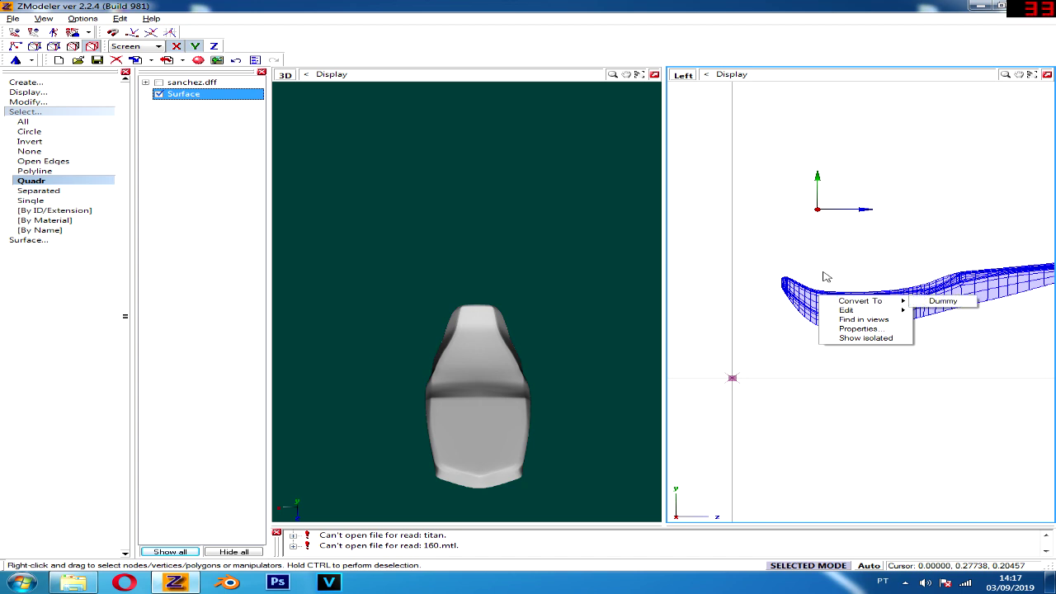
left_click(372, 224)
right_click(861, 301)
left_click(899, 333)
left_click(554, 186)
left_click(567, 210)
left_click(617, 254)
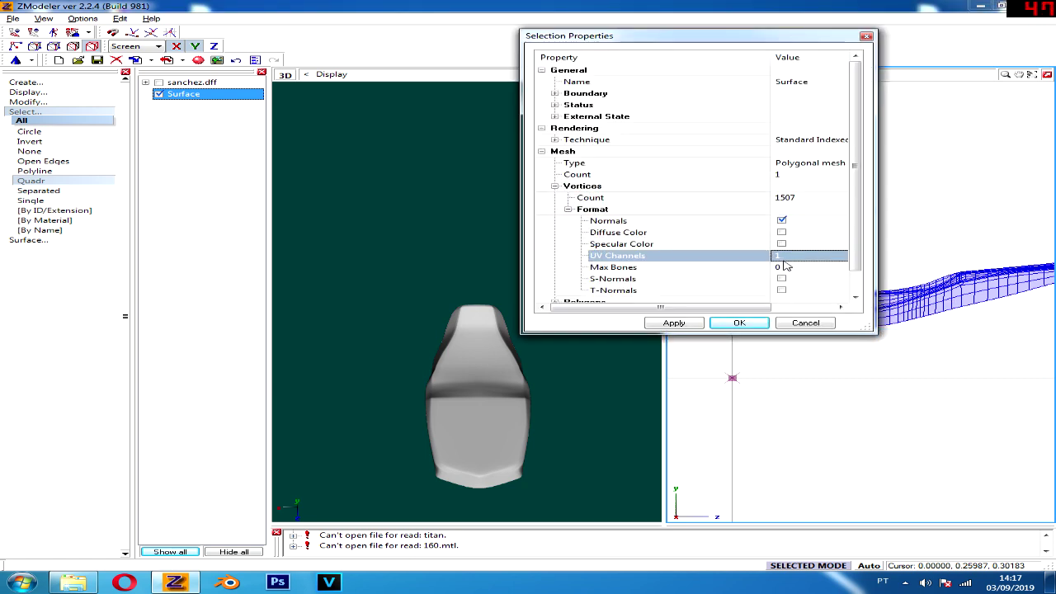
left_click(779, 255)
type("2")
left_click(734, 322)
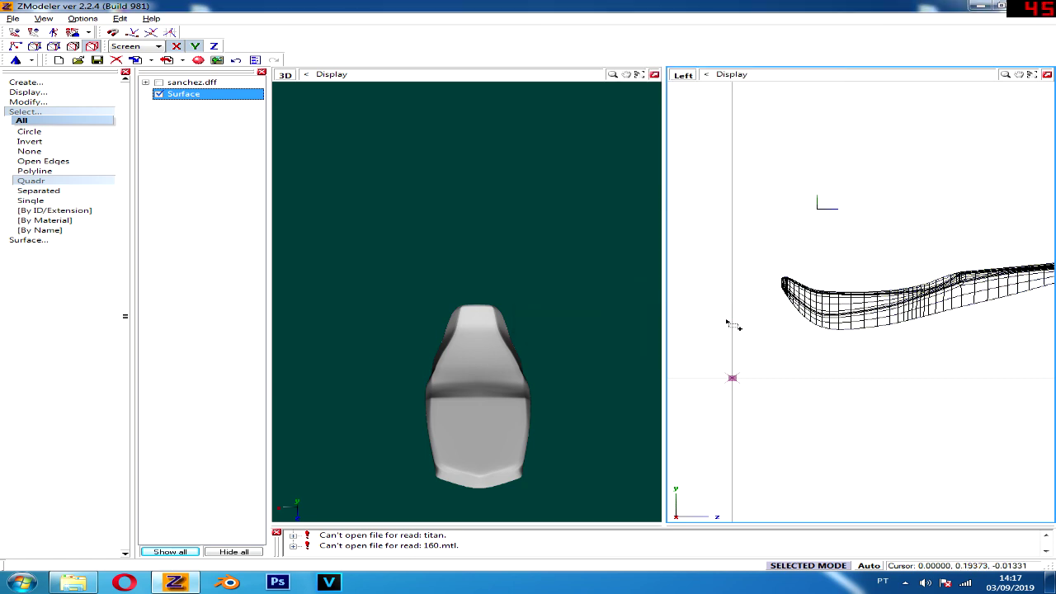
Step: Select the seat's first material group by material and assign it the black preto [spec] material
left_click(46, 219)
left_click(195, 221)
left_click(752, 539)
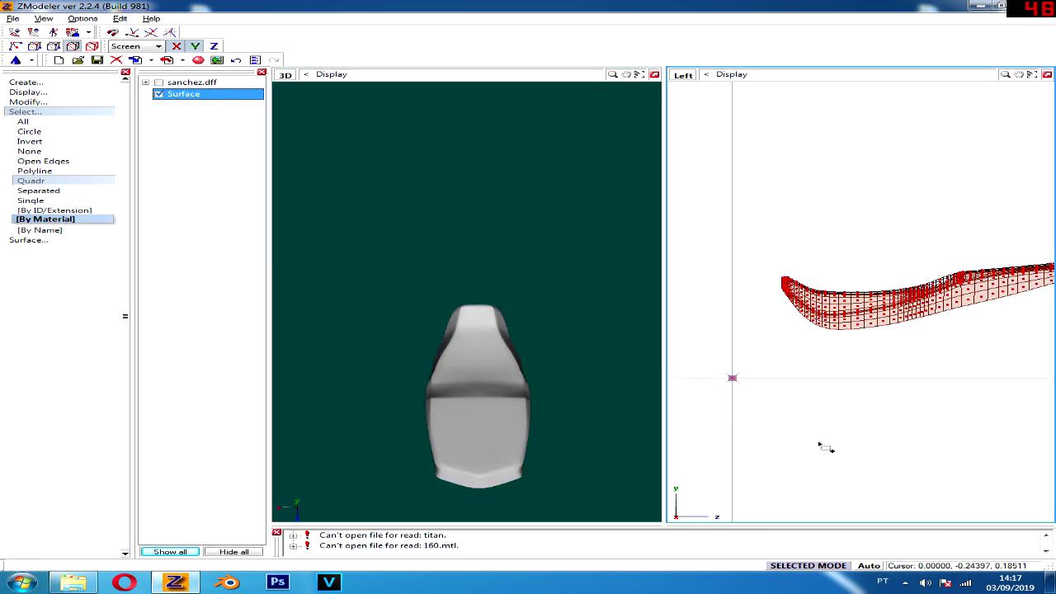
right_click(816, 417)
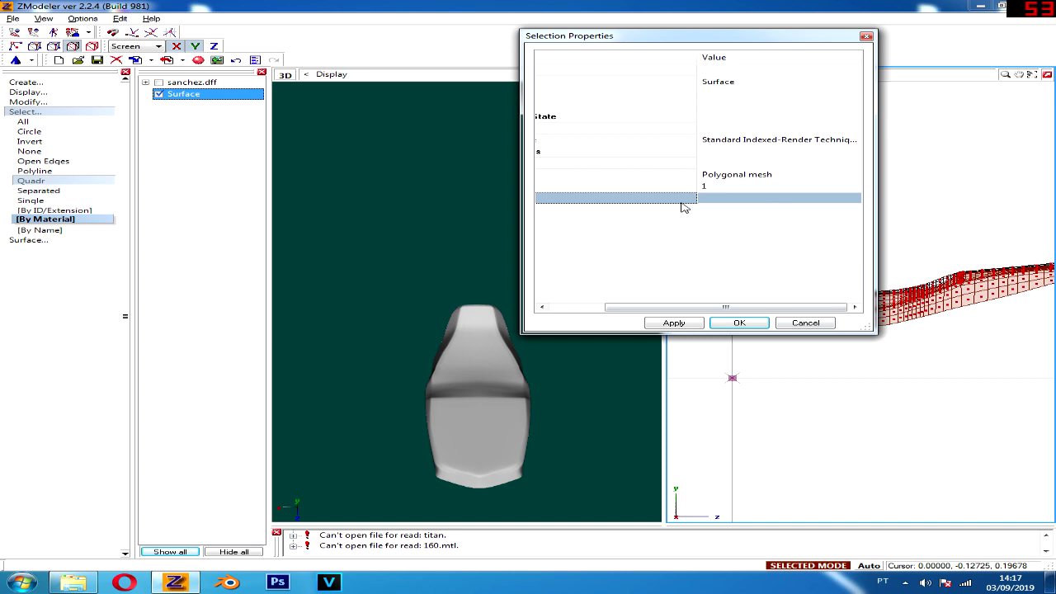
left_click_drag(662, 307, 618, 307)
double_click(569, 198)
left_click(778, 245)
left_click(778, 245)
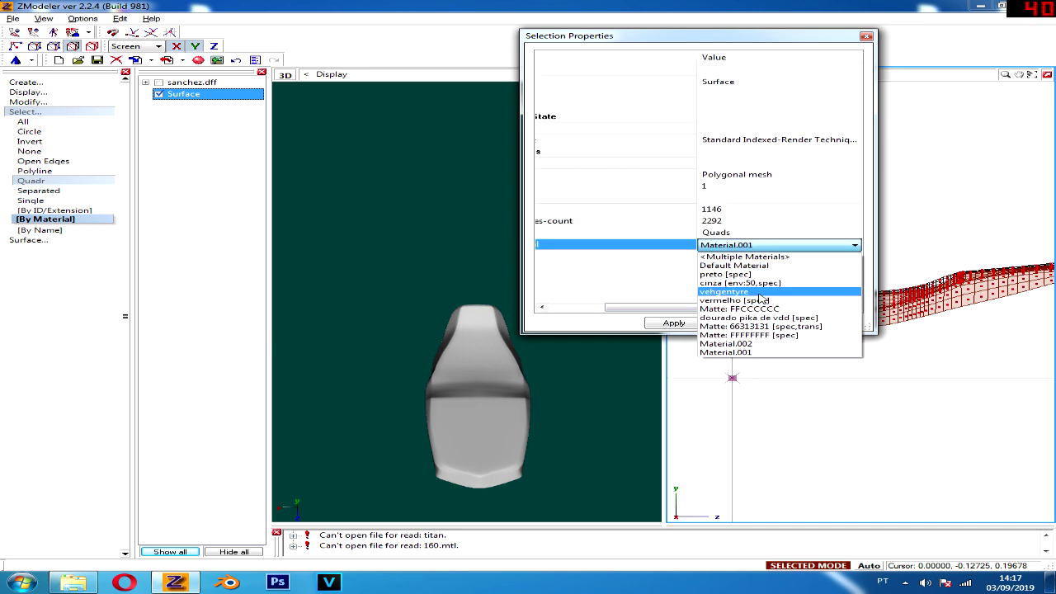
left_click(769, 275)
left_click(740, 323)
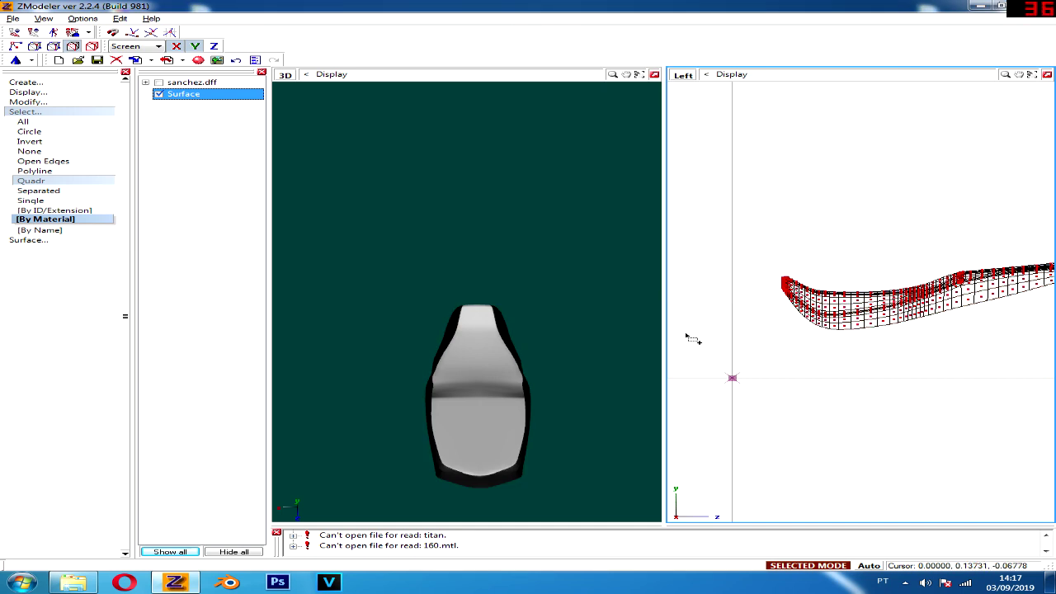
Step: Reassign the Material.002 polygons to the red vermelho [spec] material
left_click(45, 218)
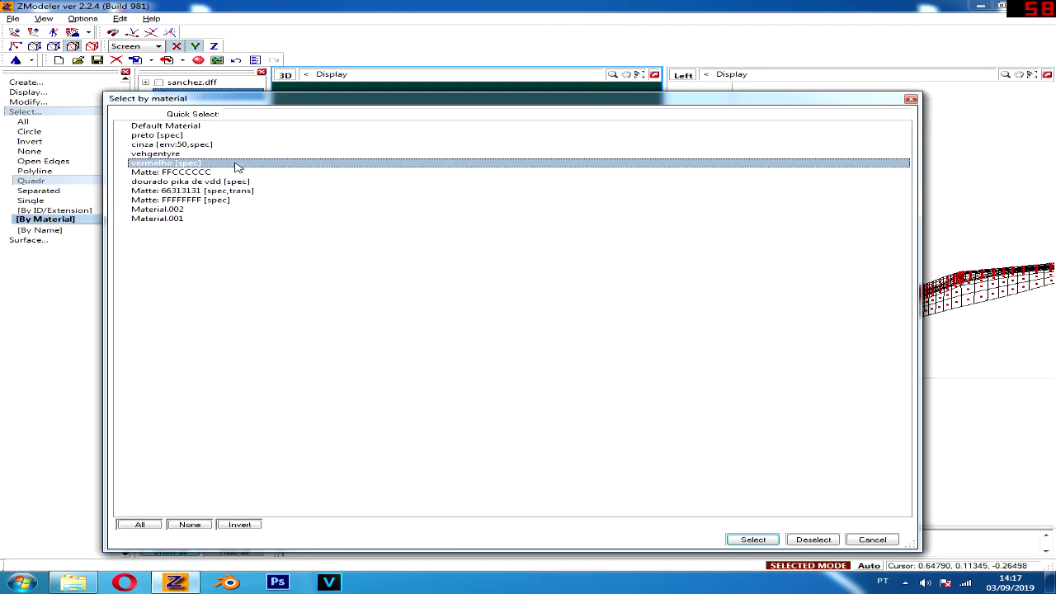
left_click(462, 208)
left_click(753, 539)
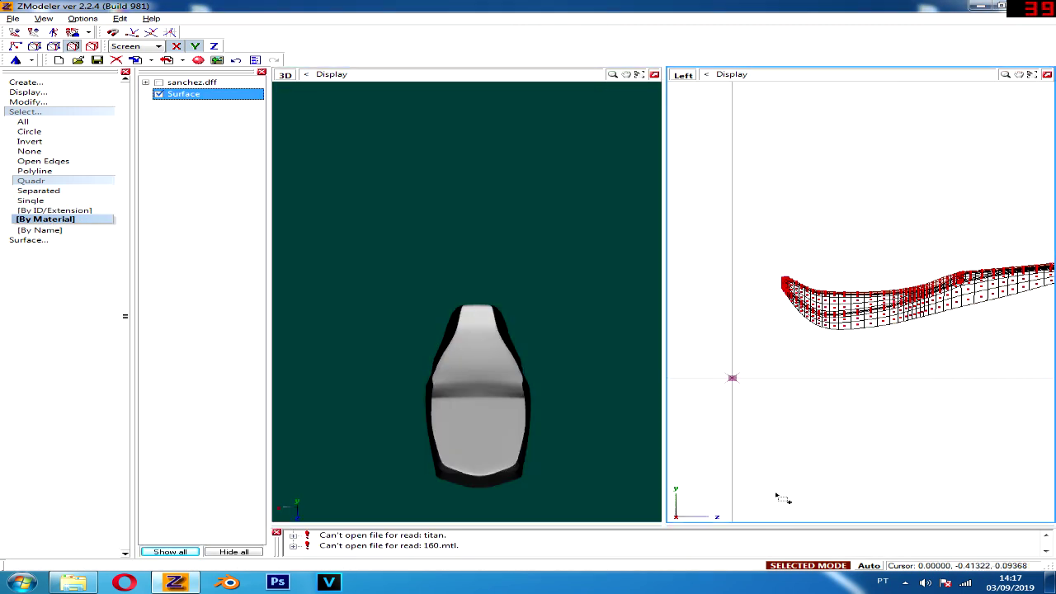
left_click(864, 432)
left_click(737, 245)
left_click(746, 301)
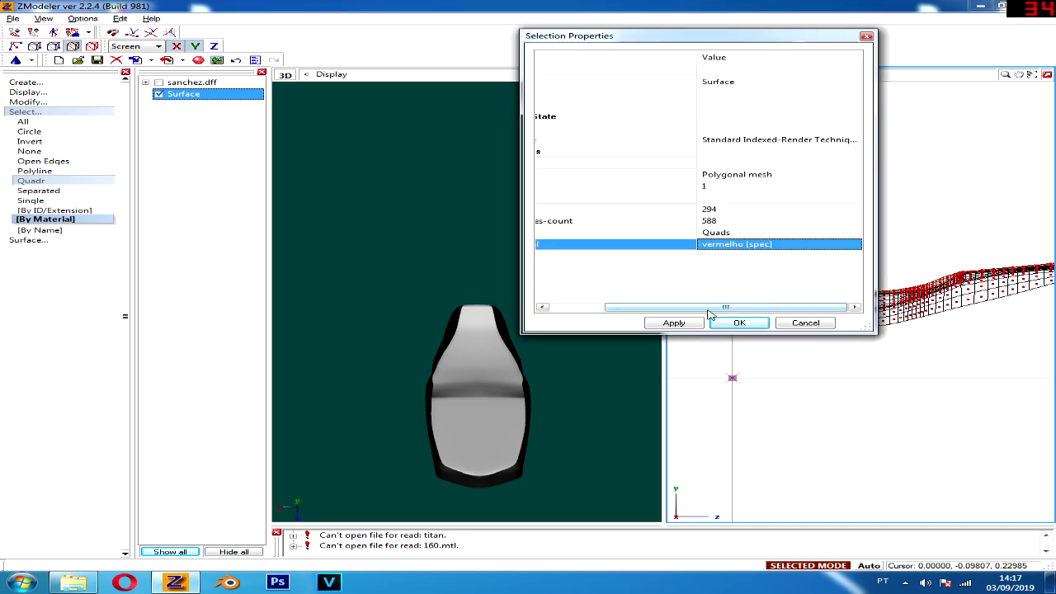
left_click(720, 324)
middle_click_drag(603, 330, 540, 331)
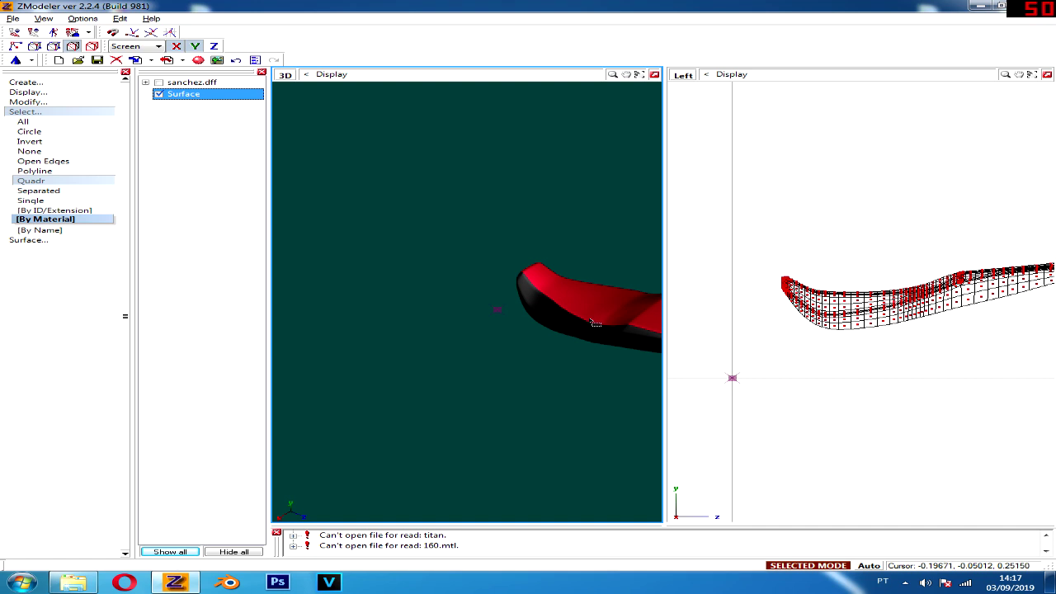
Step: Create new UV mapping for the seat projected from the viewport with Edit UV
scroll(541, 330, "up", 3)
left_click(780, 355)
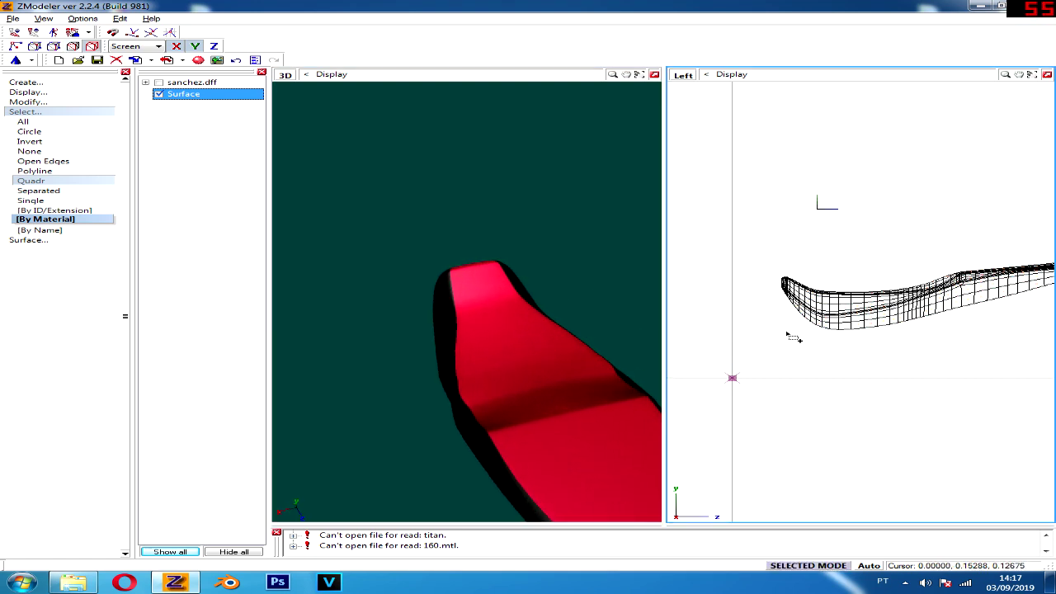
left_click(81, 241)
left_click(80, 259)
left_click(838, 320)
left_click_drag(553, 158, 886, 123)
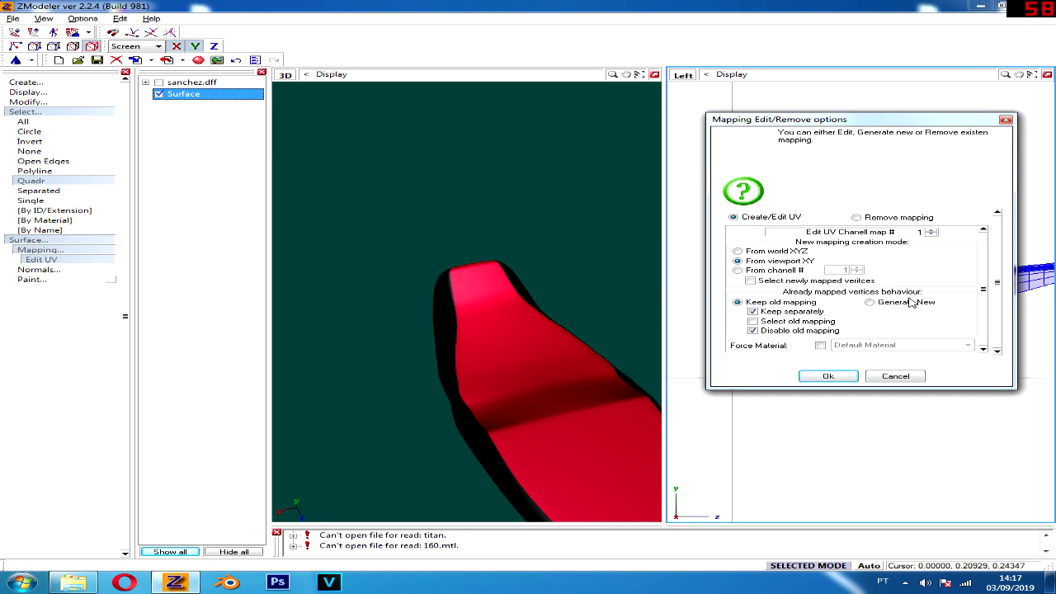
left_click(829, 376)
middle_click_drag(536, 314, 302, 283)
Step: Collapse the command panels and bring the full sanchez motorbike back into view
left_click(45, 111)
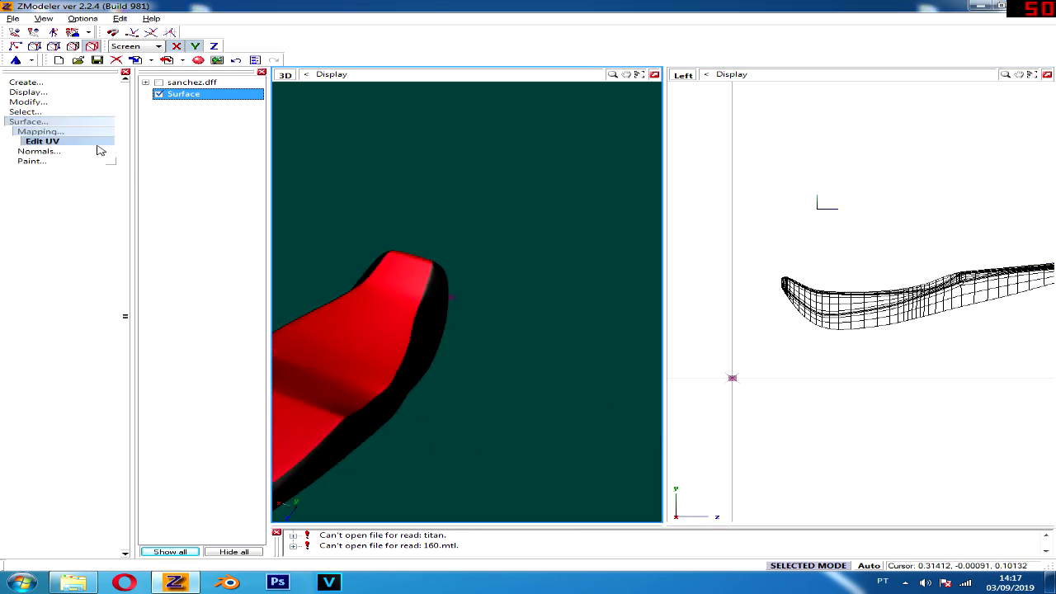
left_click(90, 121)
left_click(191, 83)
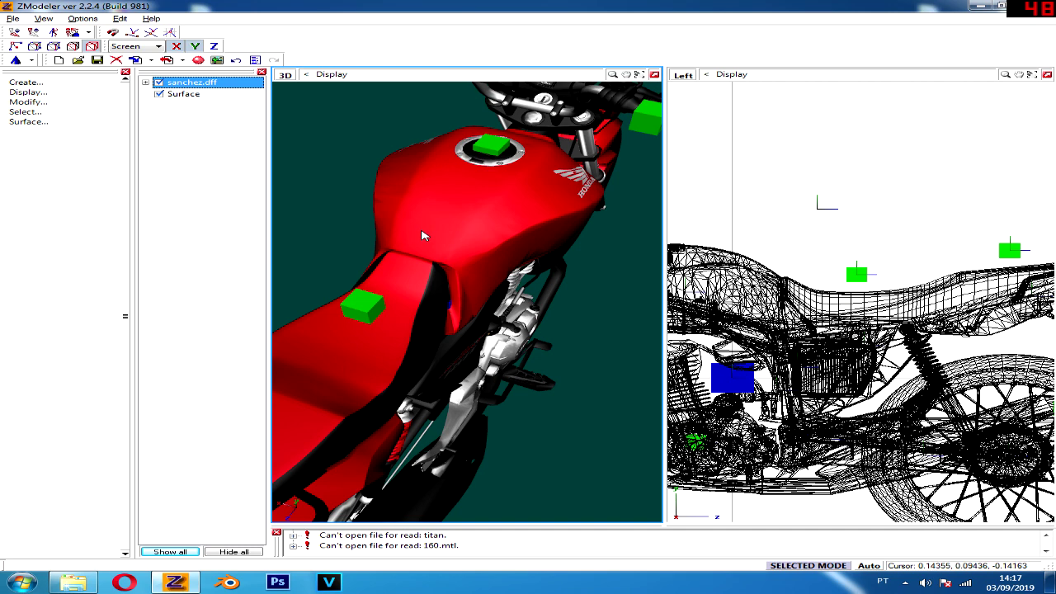
Step: Hide sanchez.dff to inspect the Surface seat alone, then show the bike again
middle_click_drag(424, 235, 460, 232)
mouse_move(297, 142)
middle_mouse_down()
mouse_move(558, 252)
mouse_move(487, 264)
middle_mouse_up()
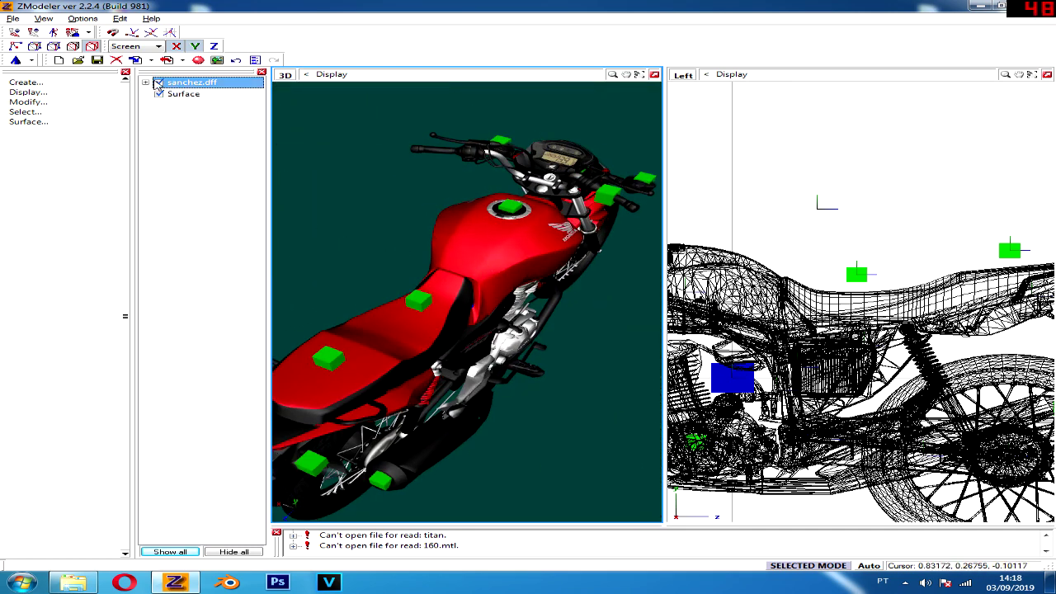
left_click(158, 83)
left_click(162, 95)
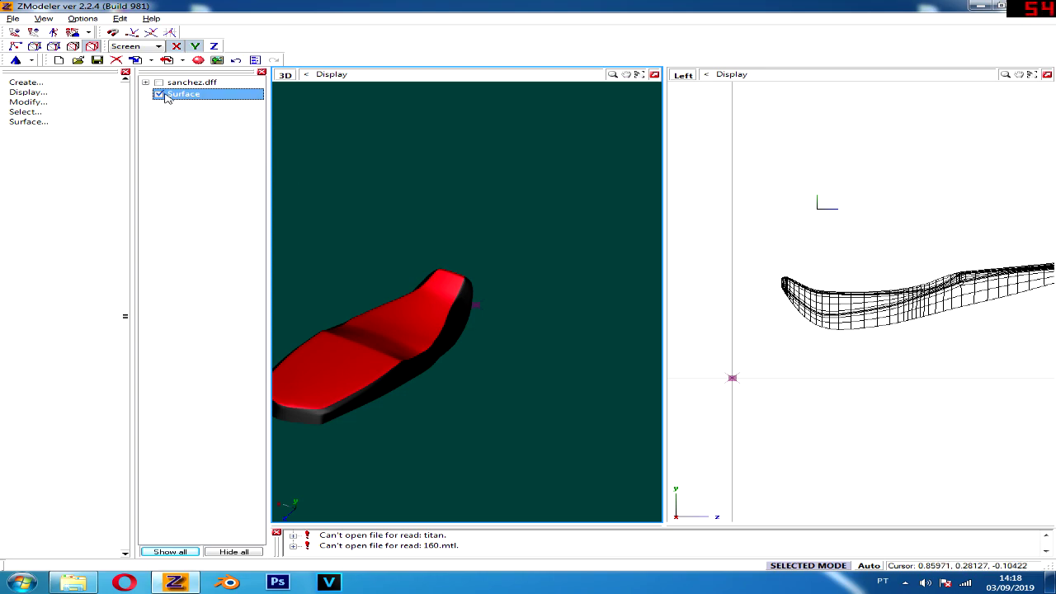
left_click(158, 82)
mouse_move(495, 330)
middle_mouse_down()
mouse_move(624, 285)
mouse_move(462, 320)
mouse_move(314, 308)
middle_mouse_up()
Step: Check the preto [spec] material in the Materials Editor
left_click(198, 60)
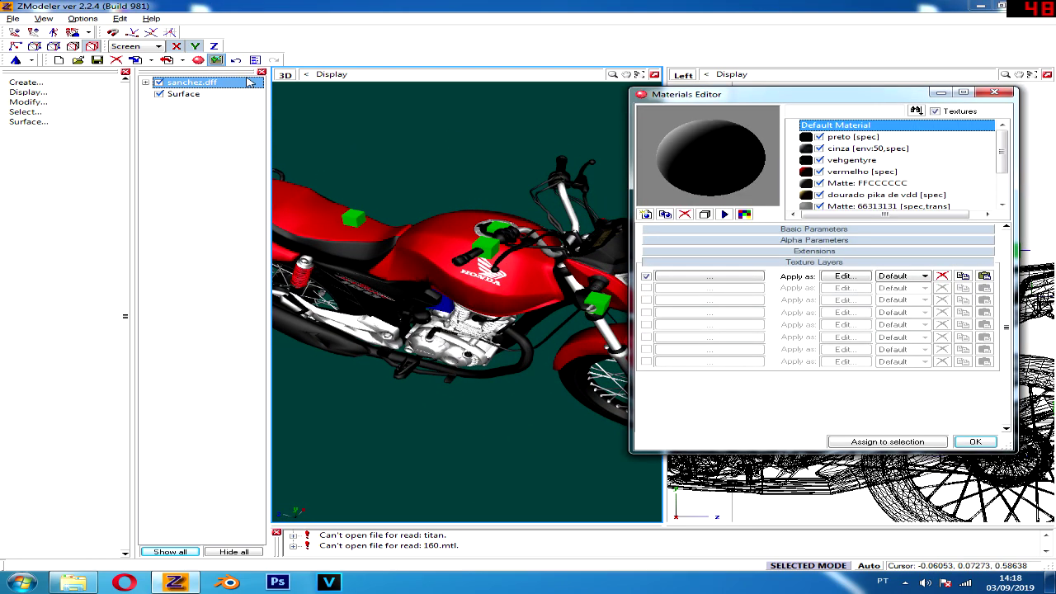
left_click(839, 138)
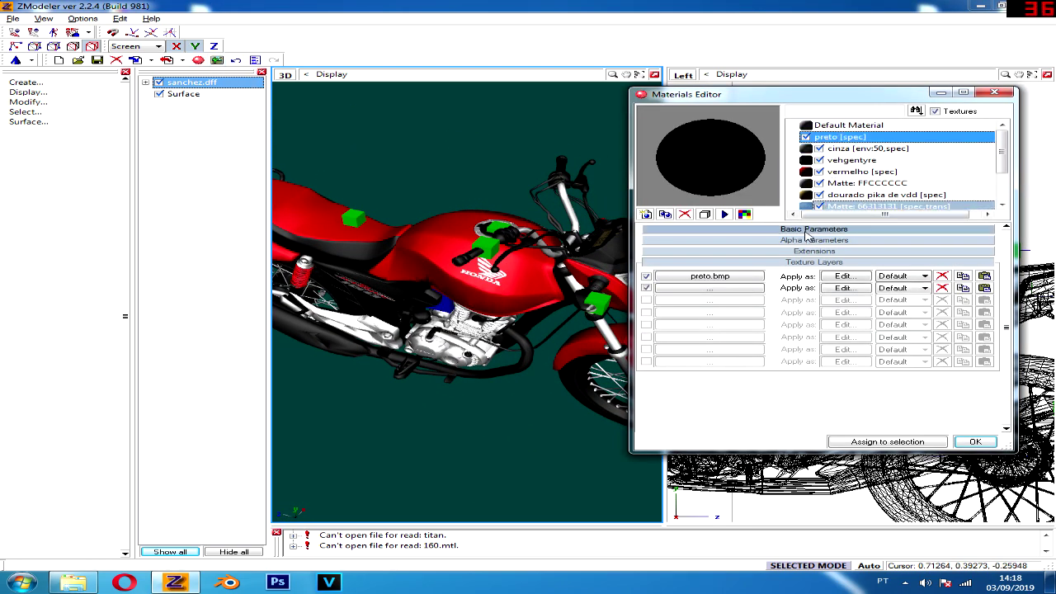
left_click(975, 441)
middle_click_drag(602, 330, 503, 329)
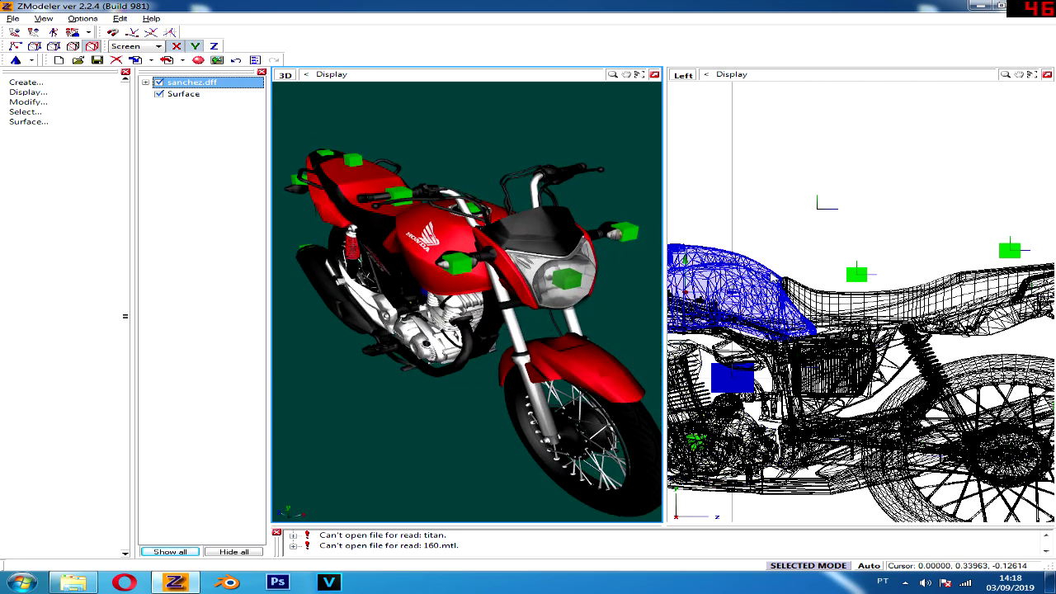
Step: Arm the Display > Local Axes > Copy command
left_click(78, 101)
left_click(74, 91)
left_click(44, 131)
left_click(35, 150)
Step: Move the Surface seat under chassis_dummy and collapse the sanchez.dff hierarchy
left_click_drag(183, 93, 204, 100)
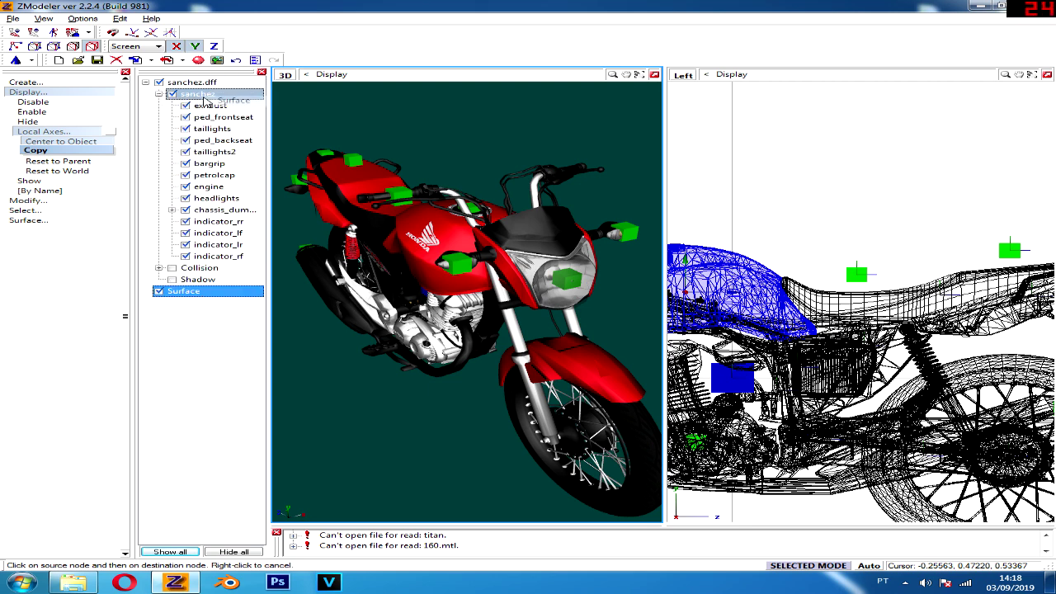
left_click_drag(205, 100, 212, 217)
left_click(213, 216)
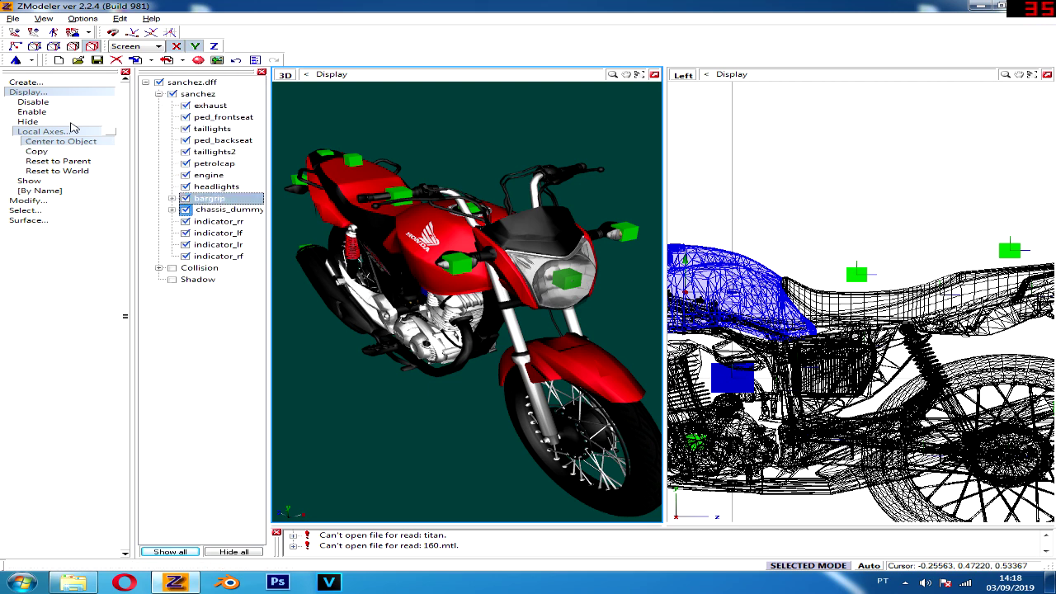
left_click(71, 94)
left_click(151, 86)
left_click(146, 83)
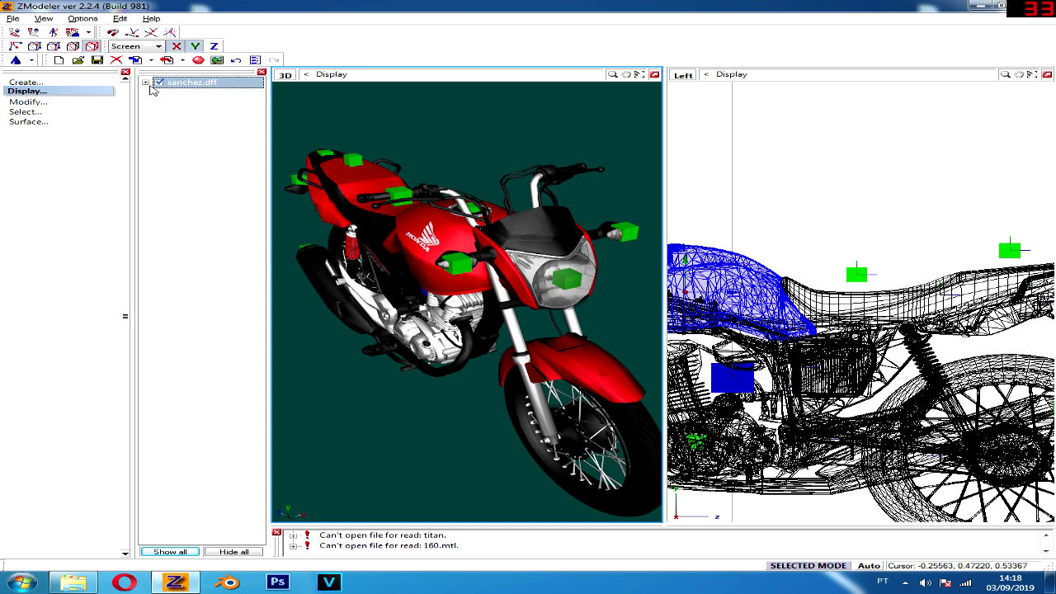